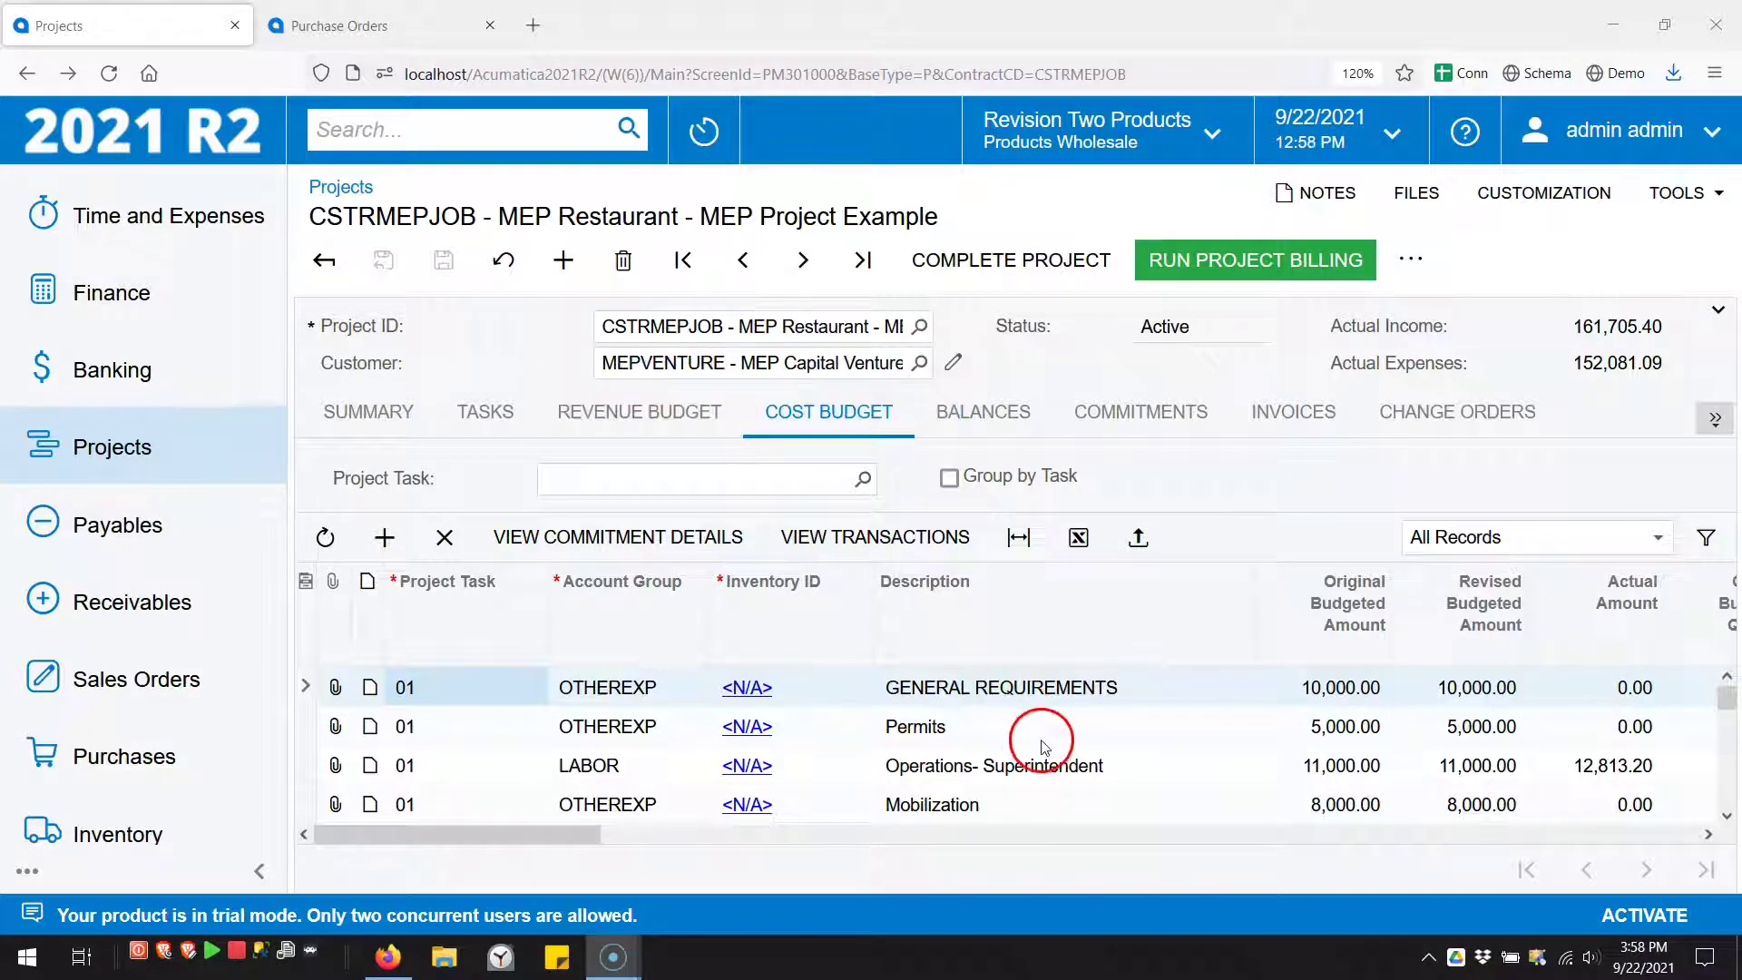
Step: Locate task 02's Default MATERIAL line in the project's Cost Budget grid
left_click(780, 330)
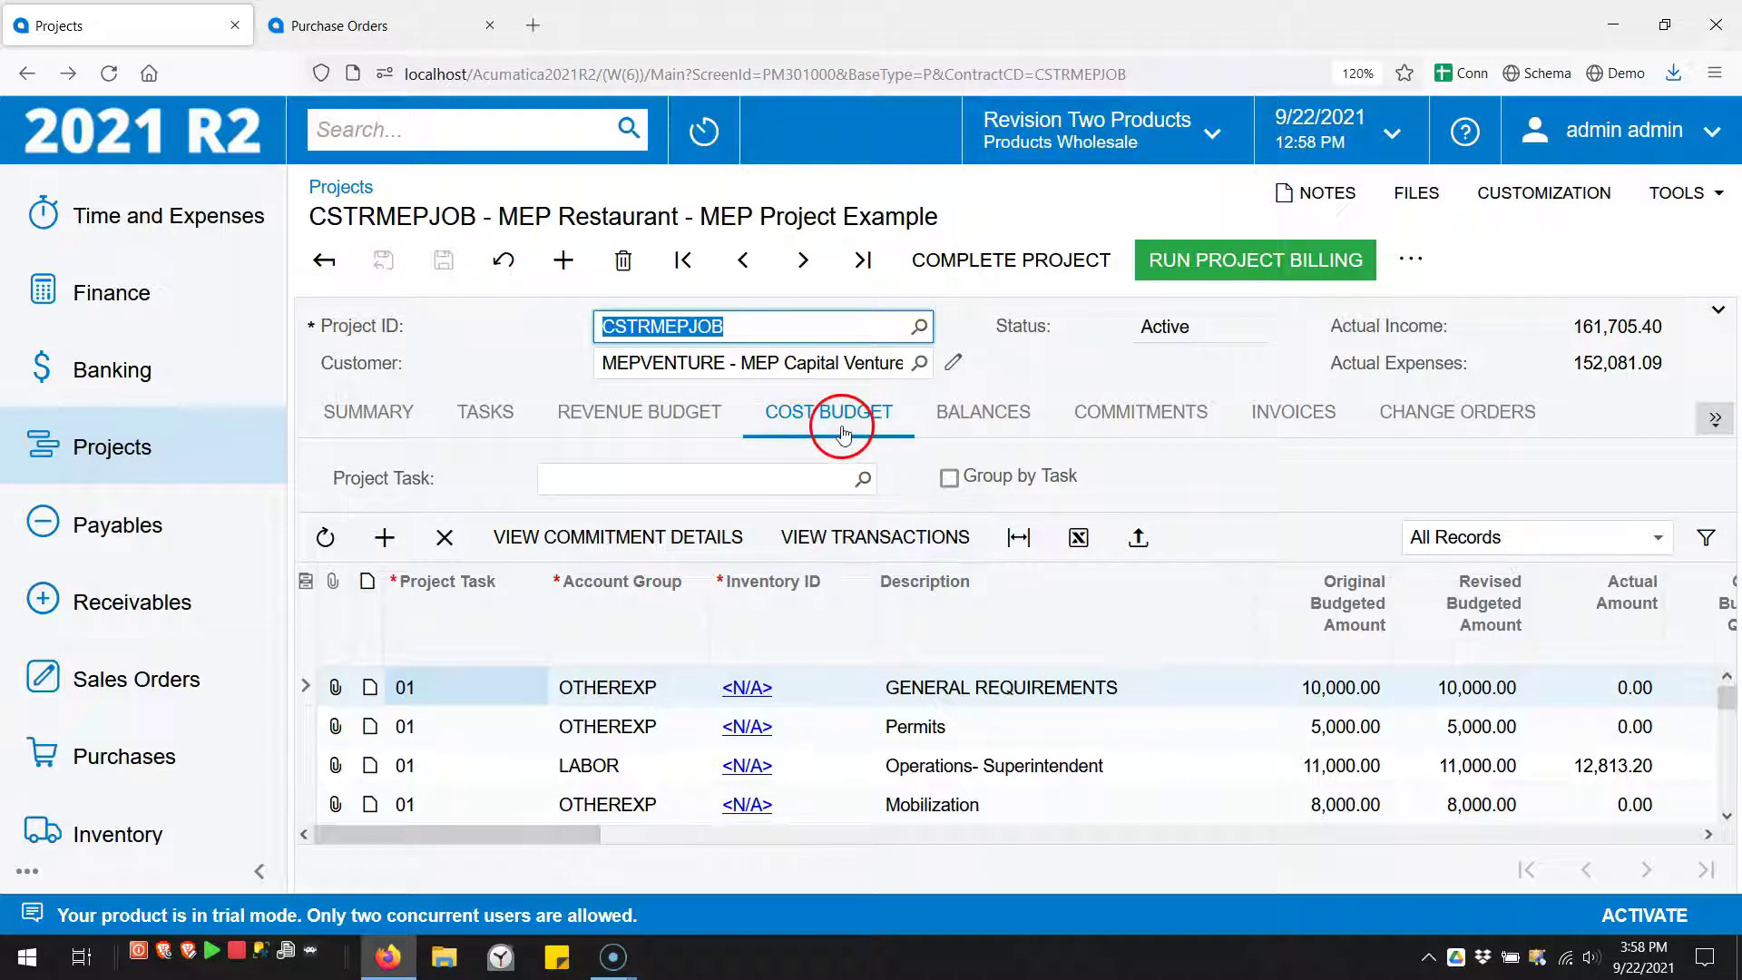
scroll(1166, 774, "down", 3)
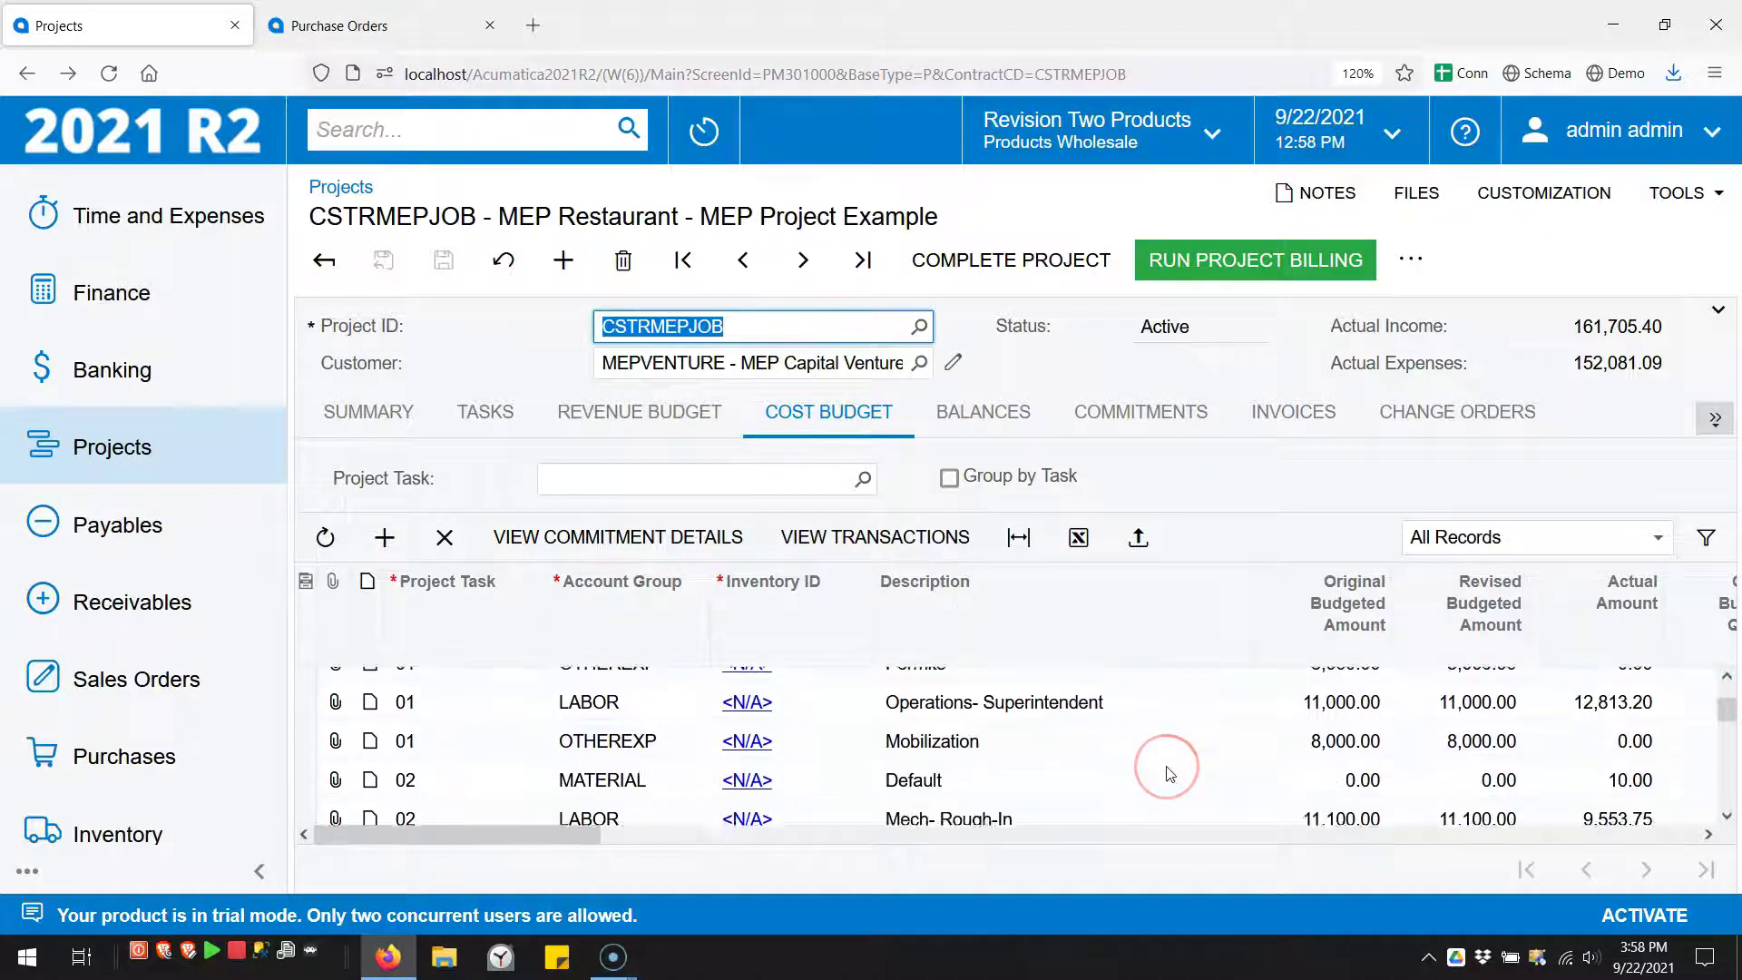
scroll(1170, 774, "down", 2)
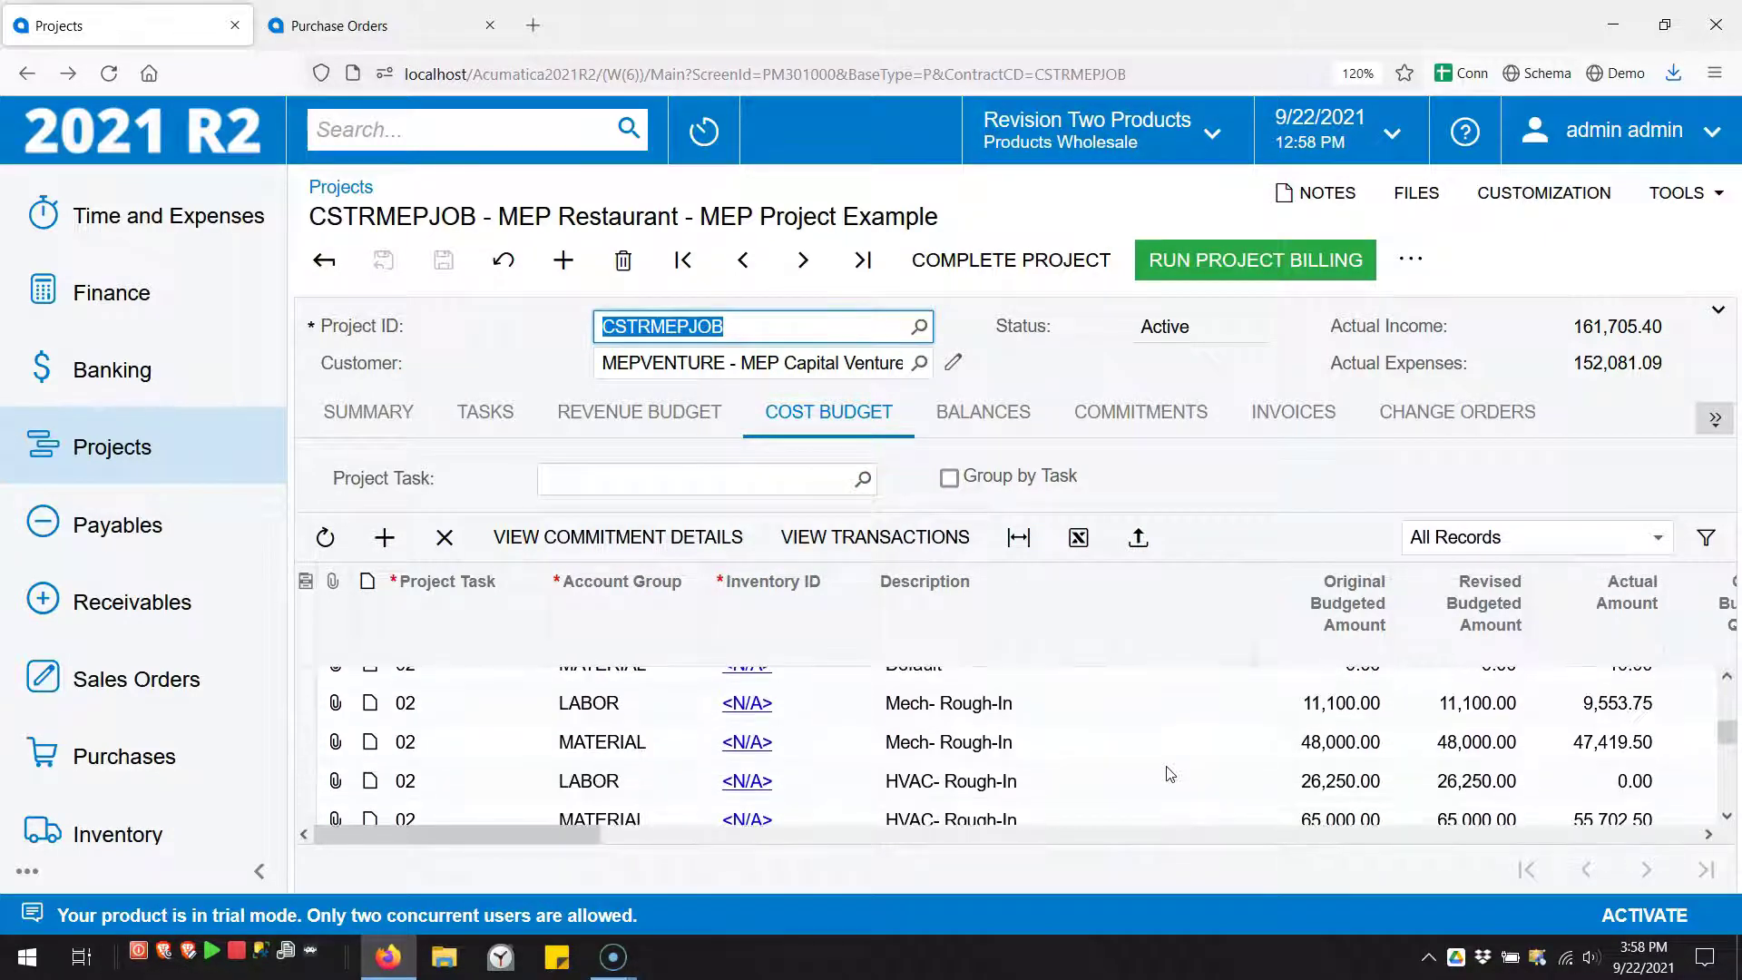
scroll(1134, 753, "up", 1)
left_click(1019, 704)
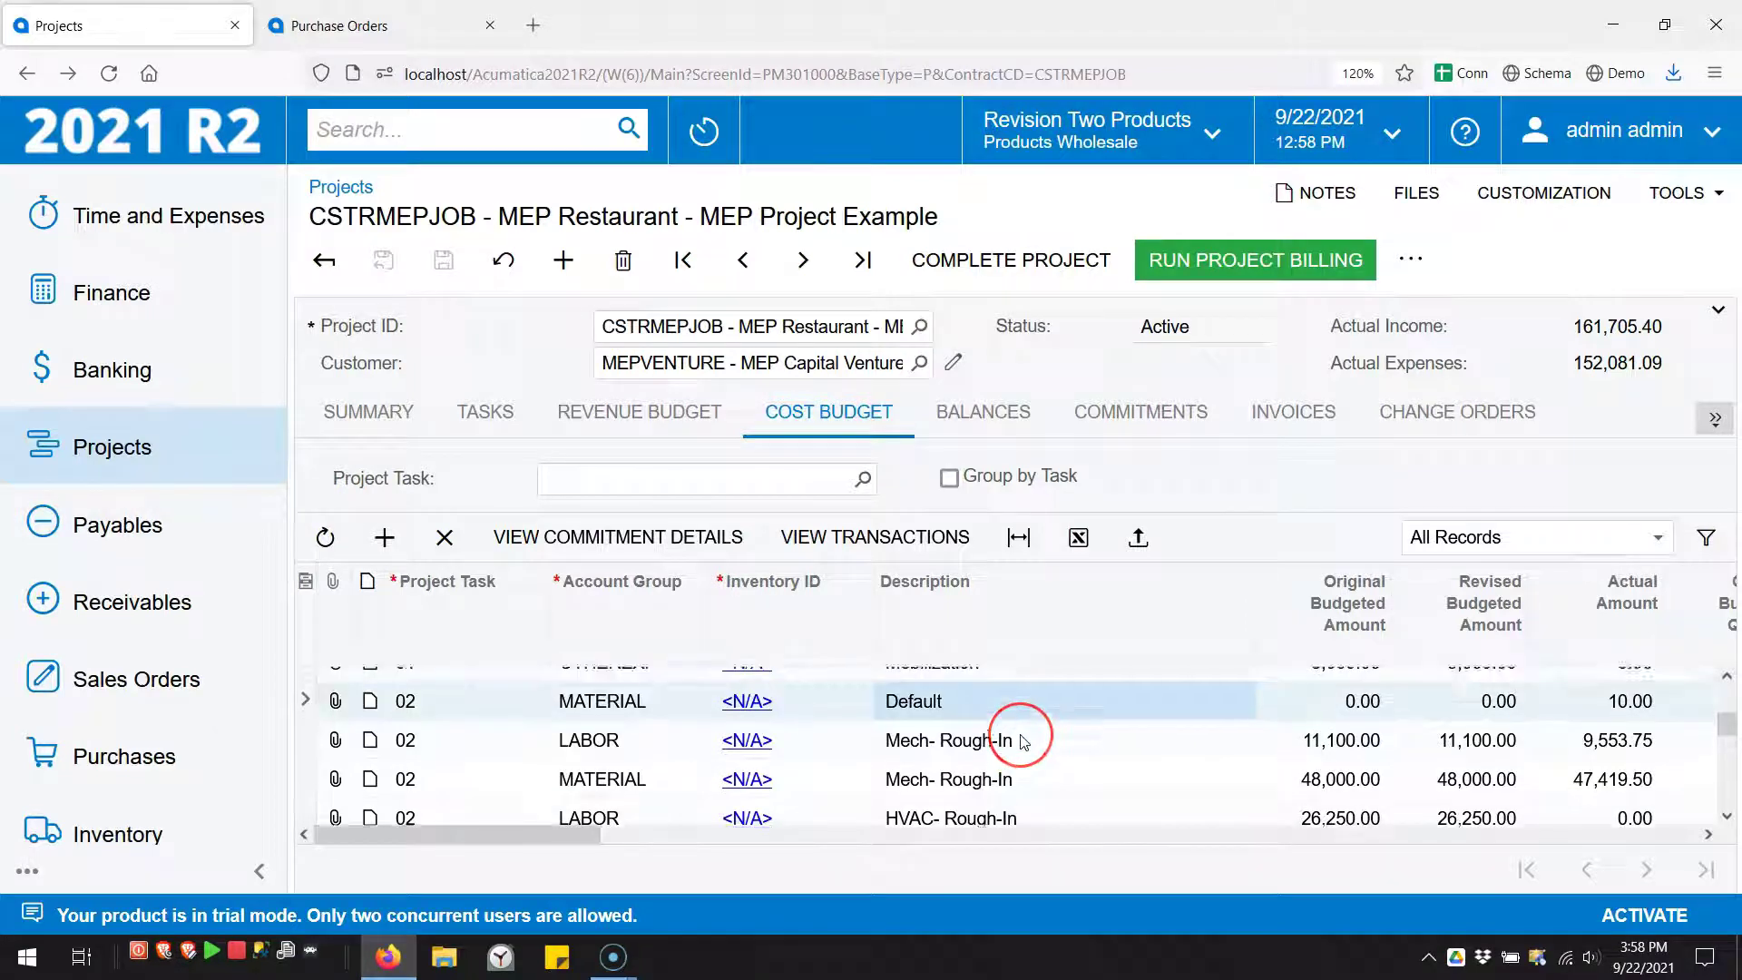
scroll(1023, 739, "down", 2)
scroll(1023, 740, "up", 2)
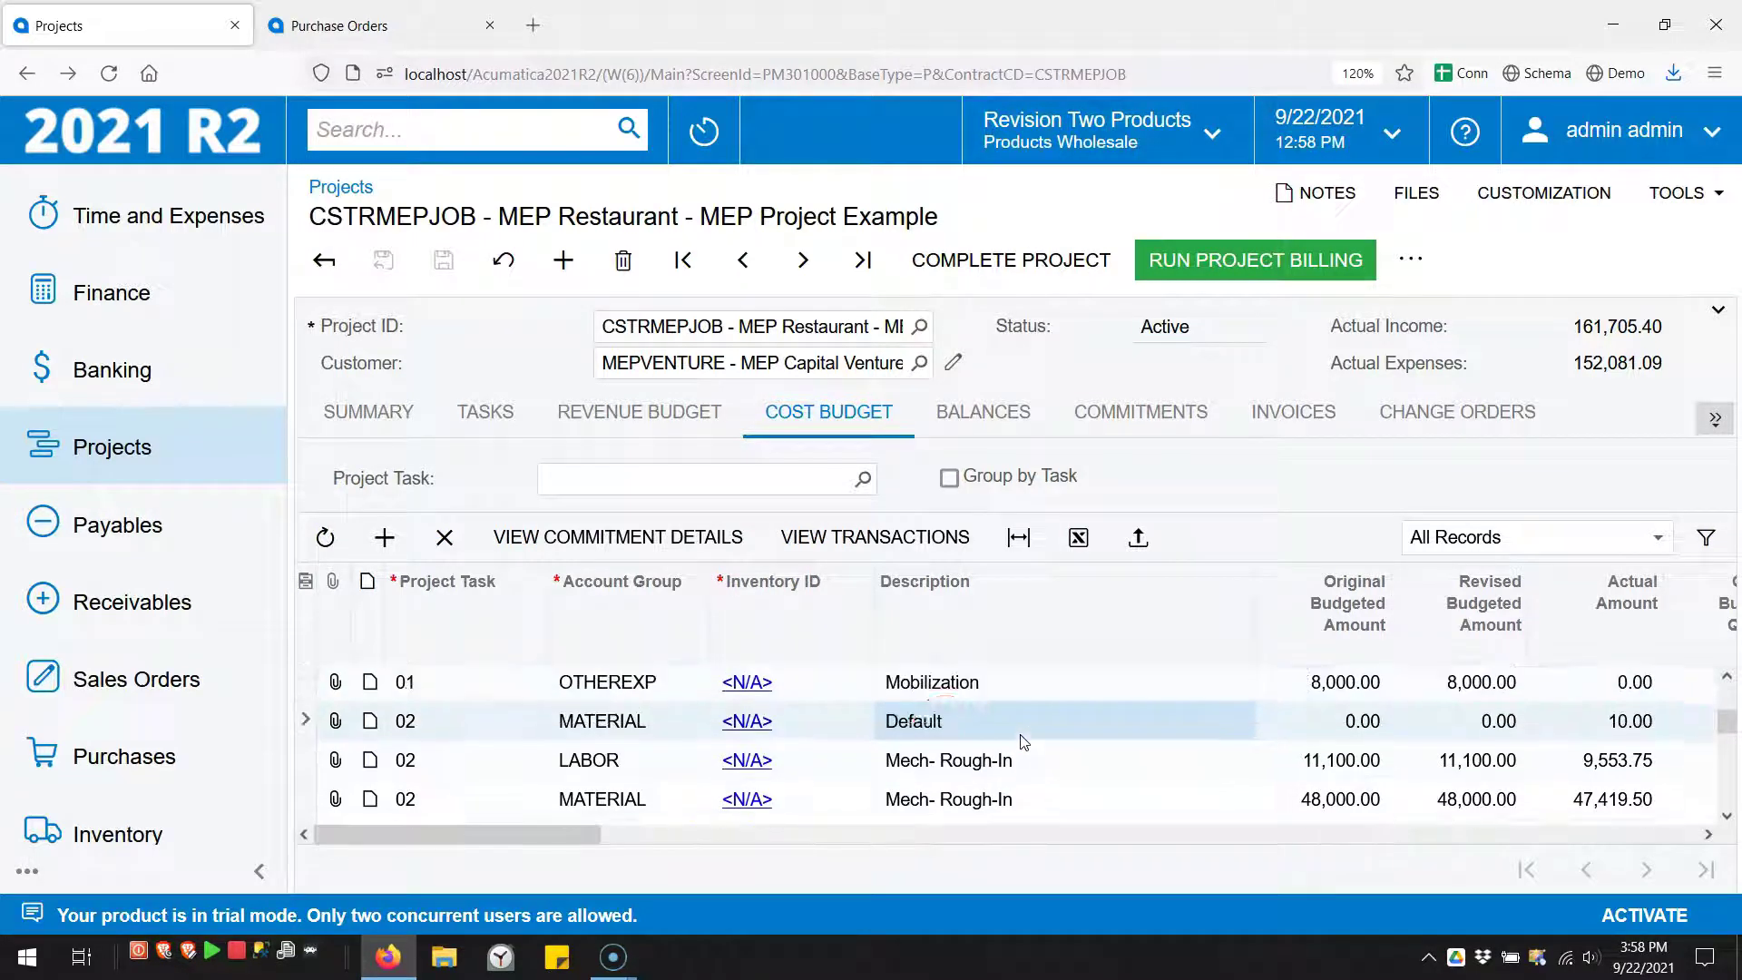
left_click(918, 730)
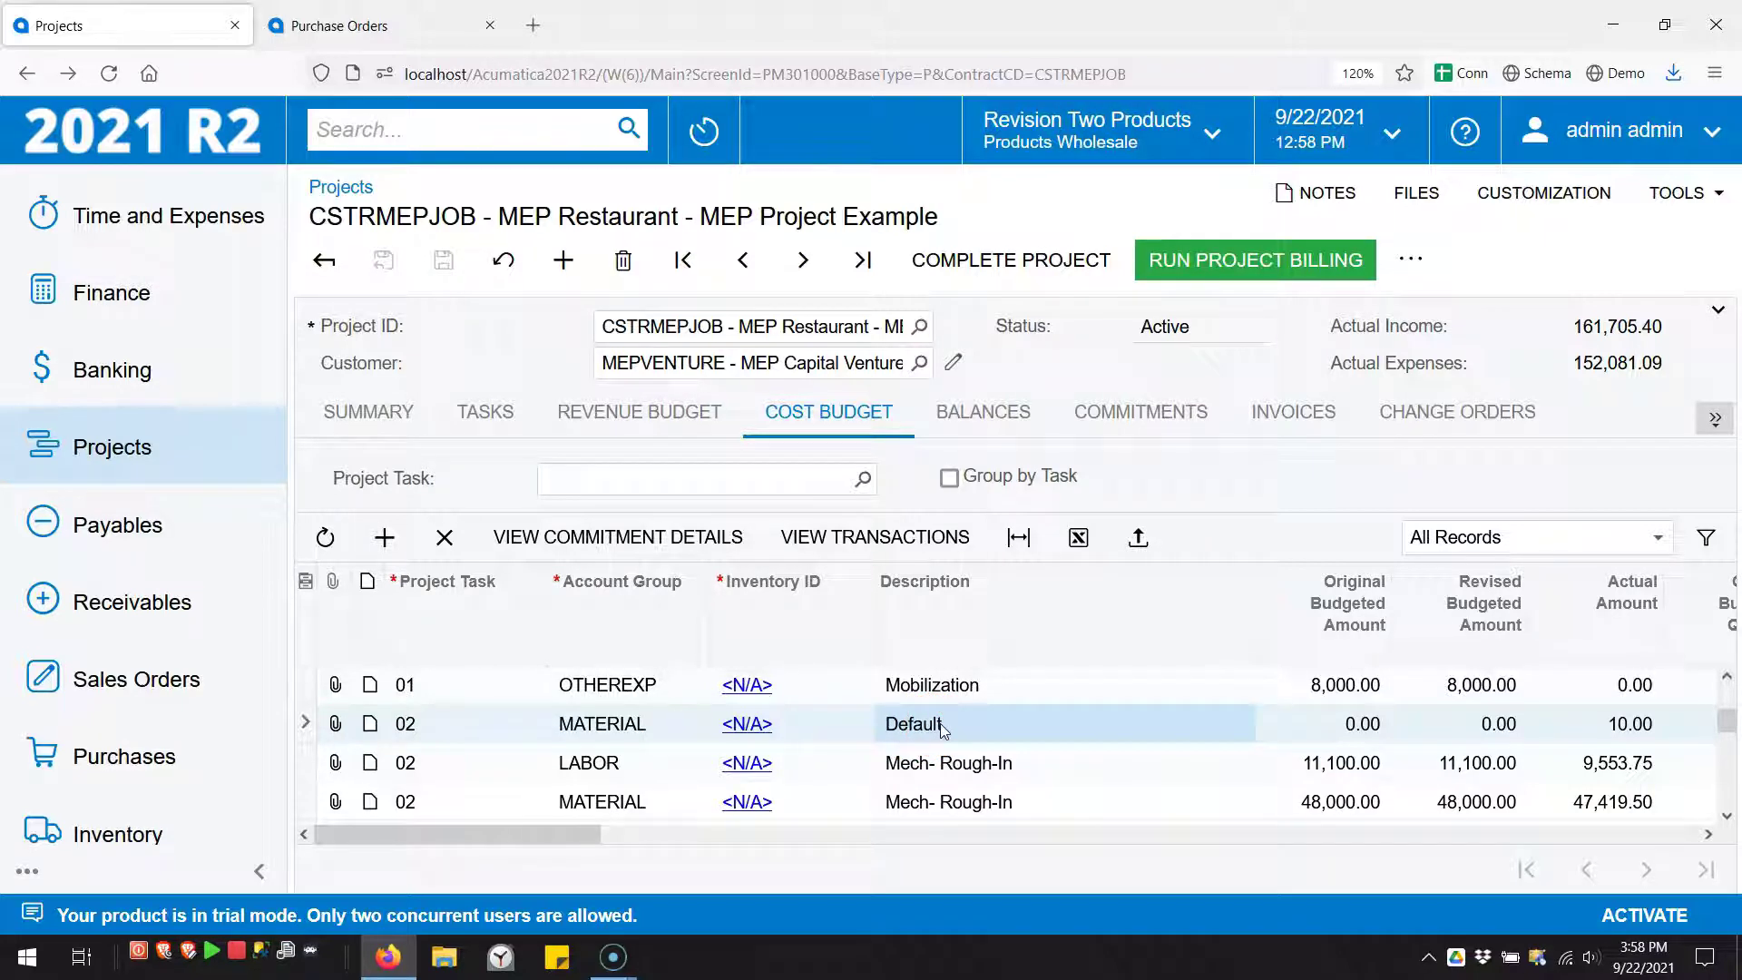
left_click(943, 730)
Step: Note the line's task 02, MATERIAL group and 10.00 actual amount, then go to Purchase Orders
left_click(1584, 725)
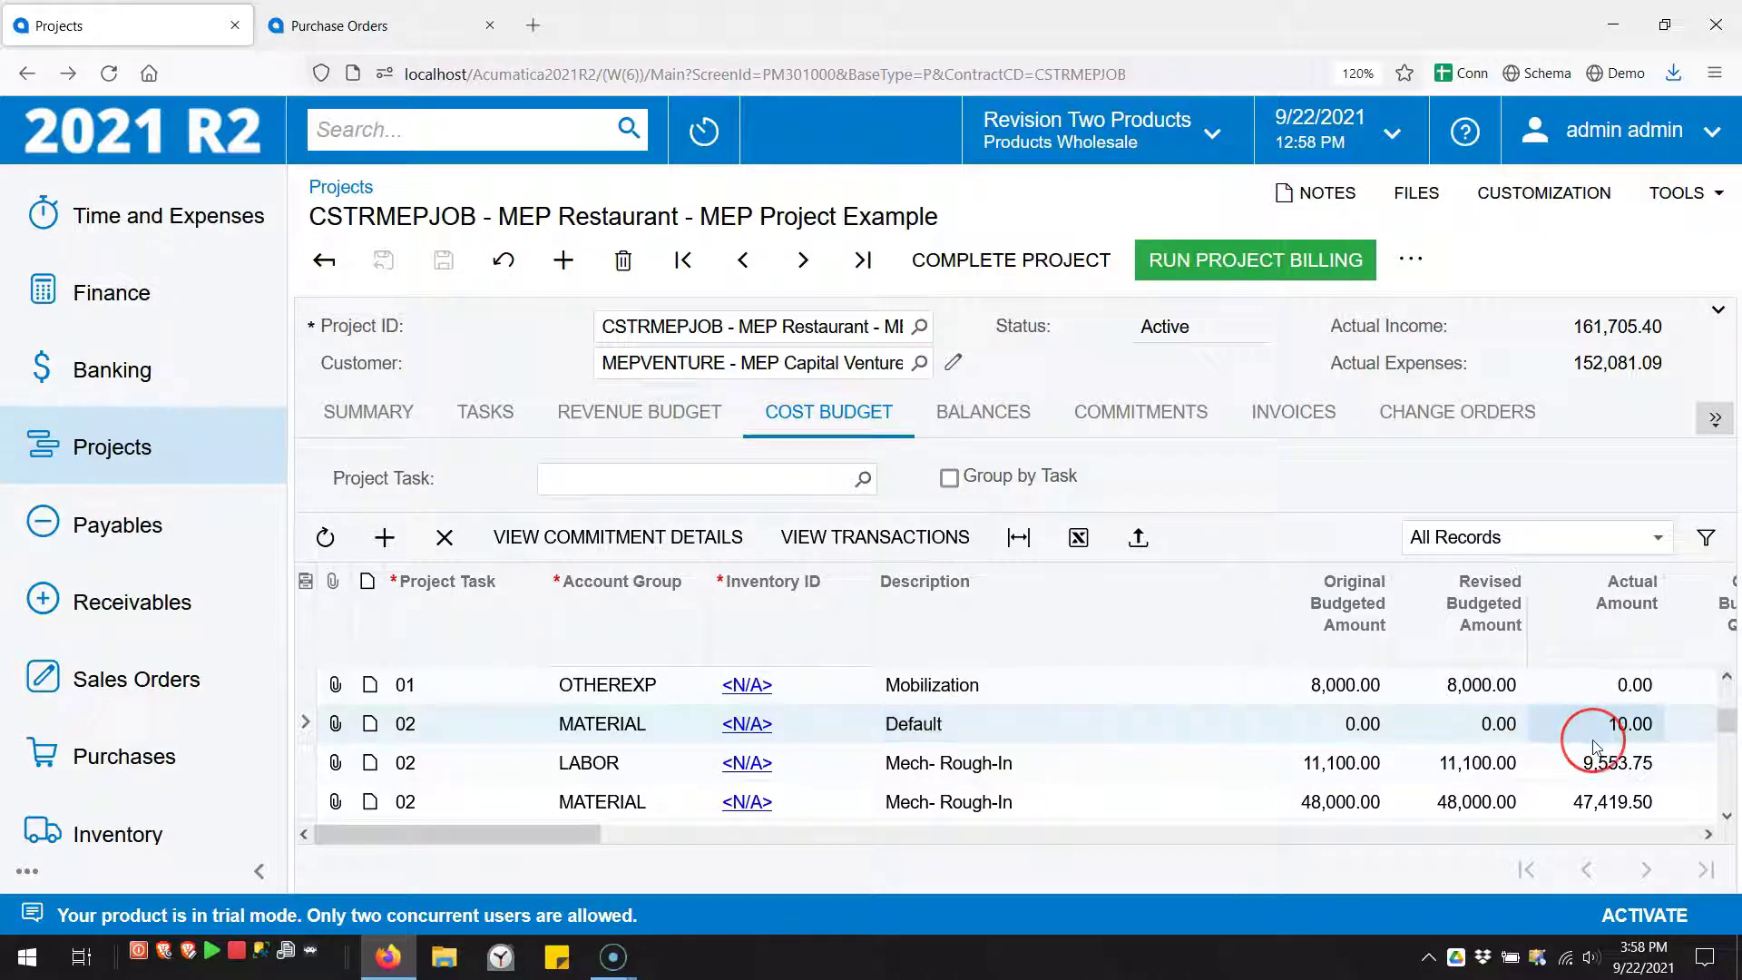
left_click(1608, 742)
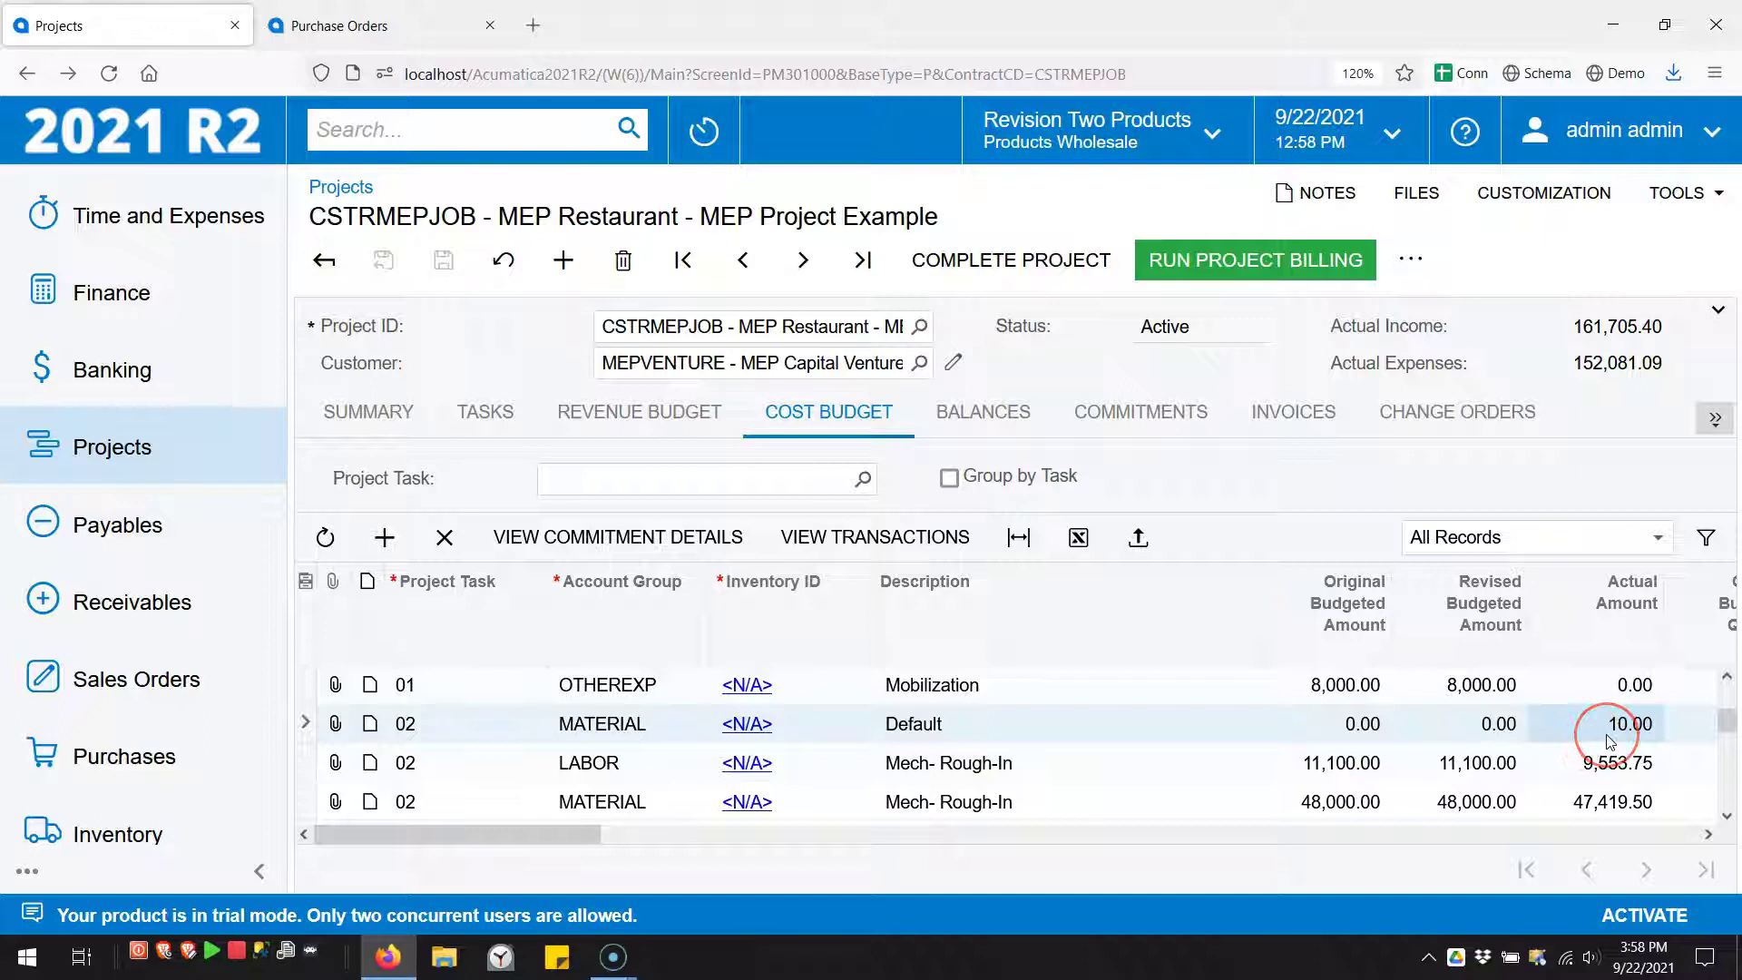
left_click(458, 735)
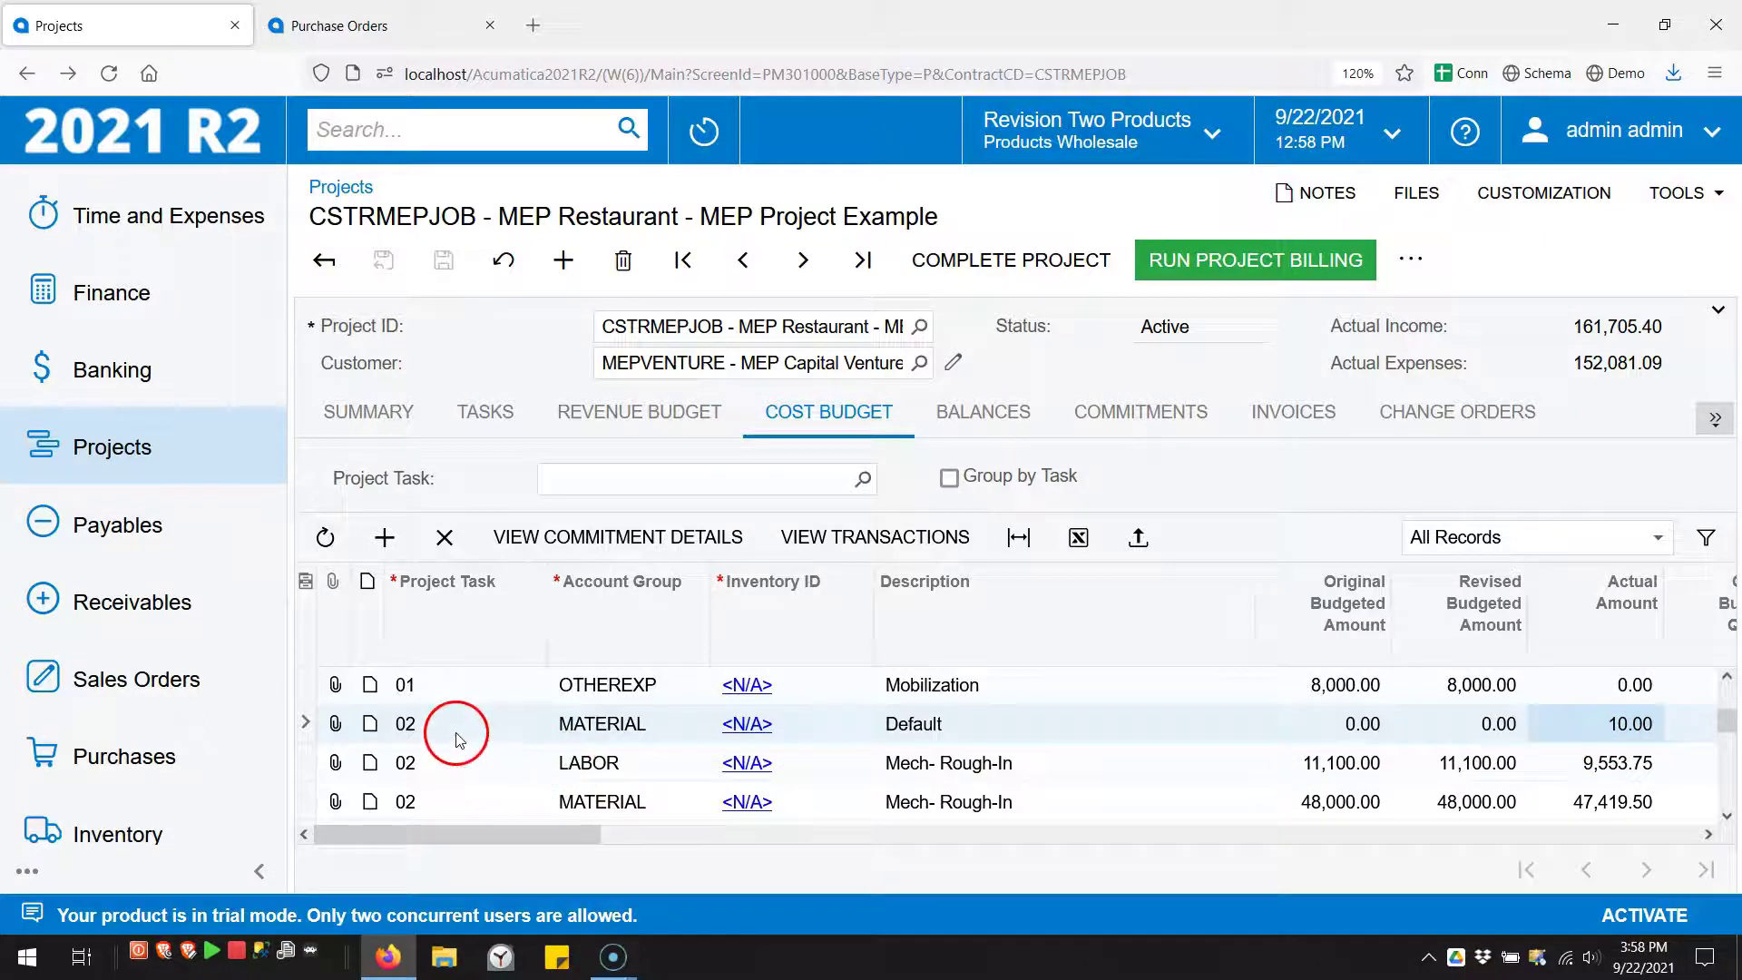
left_click(616, 733)
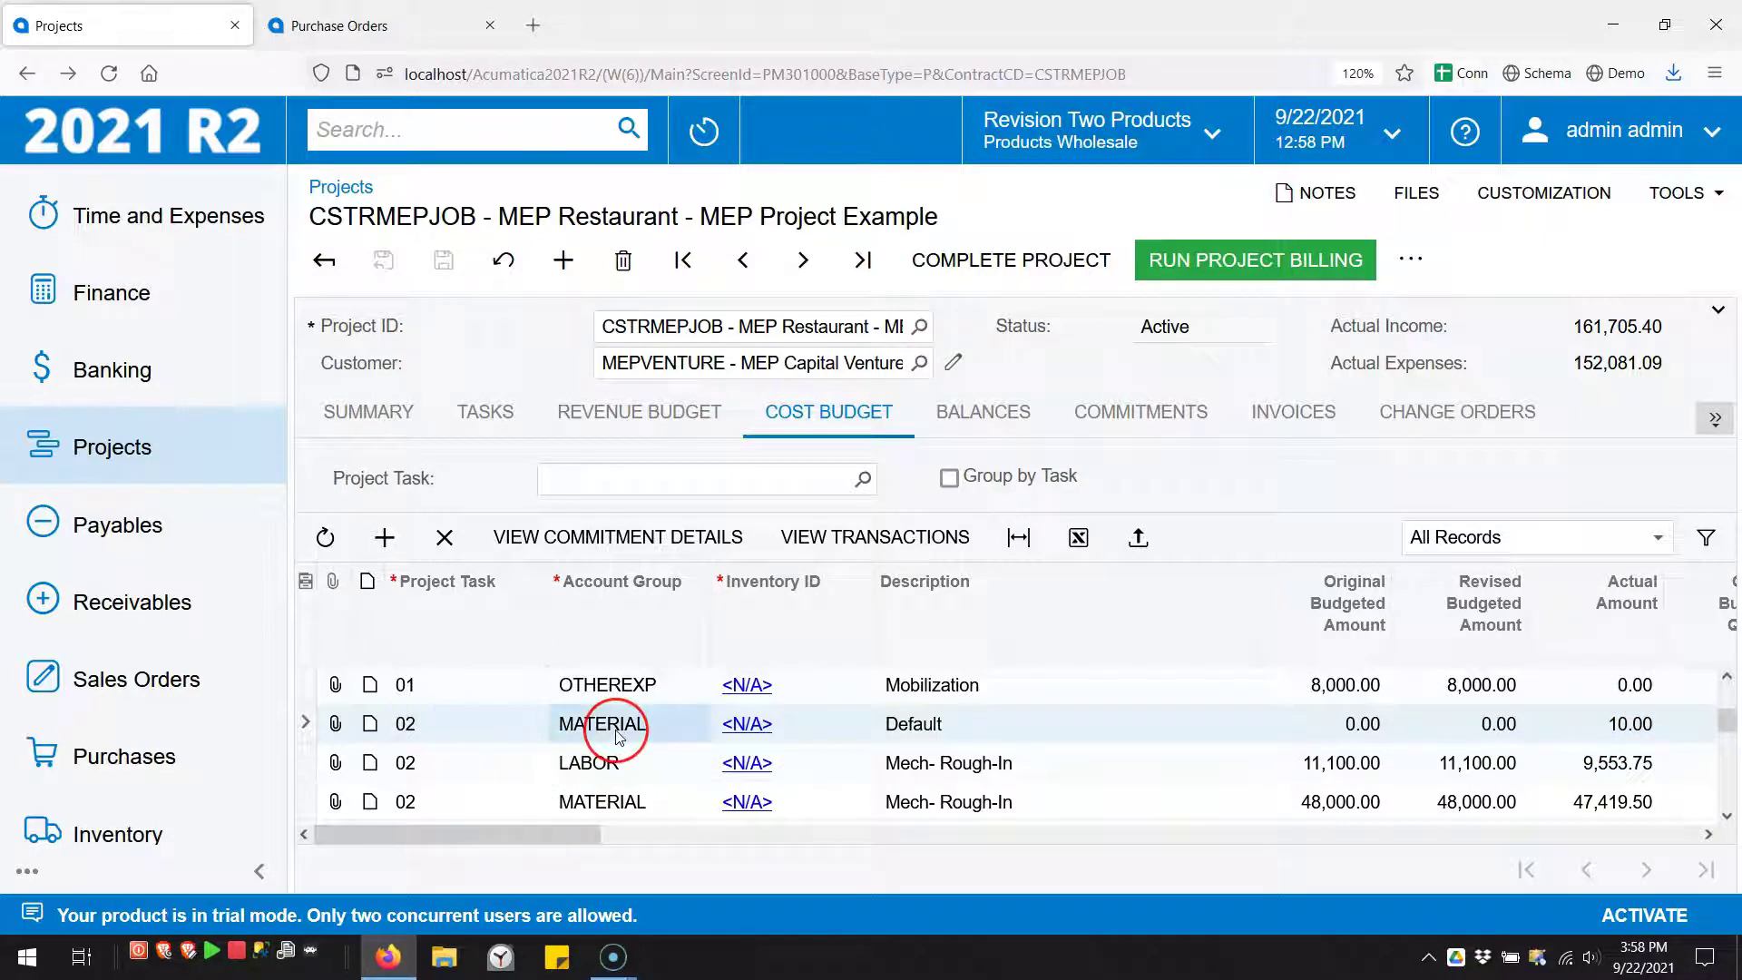
left_click(1625, 726)
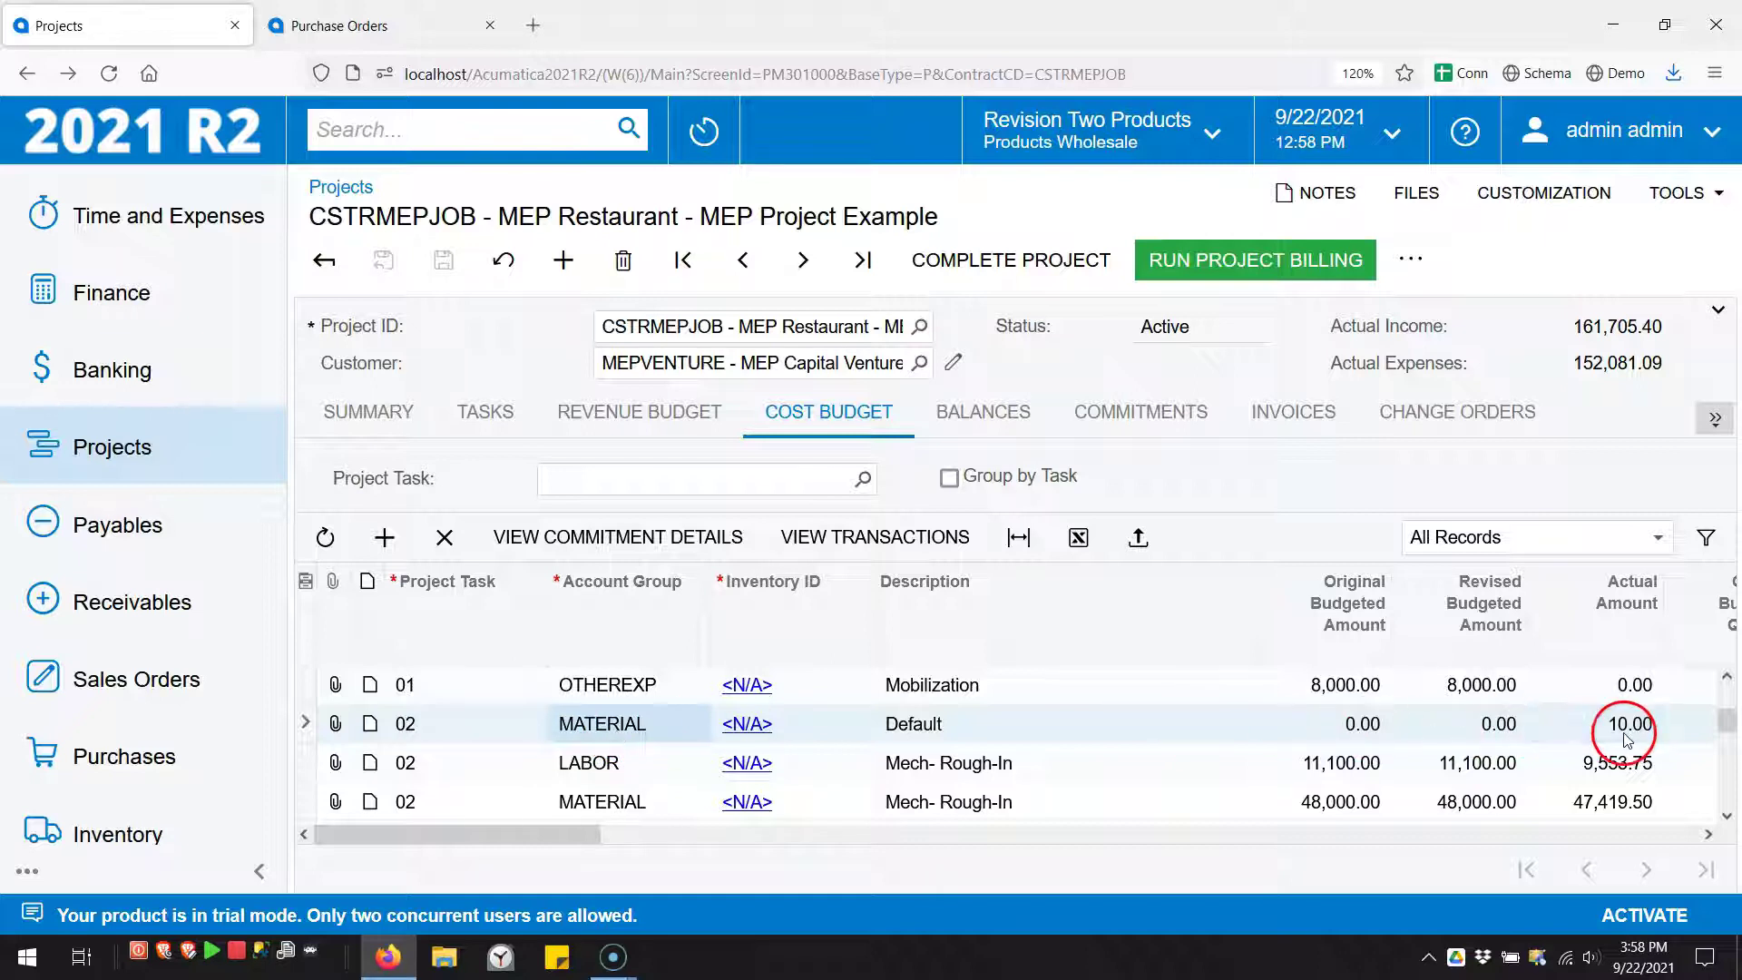
left_click(1330, 803)
left_click(385, 32)
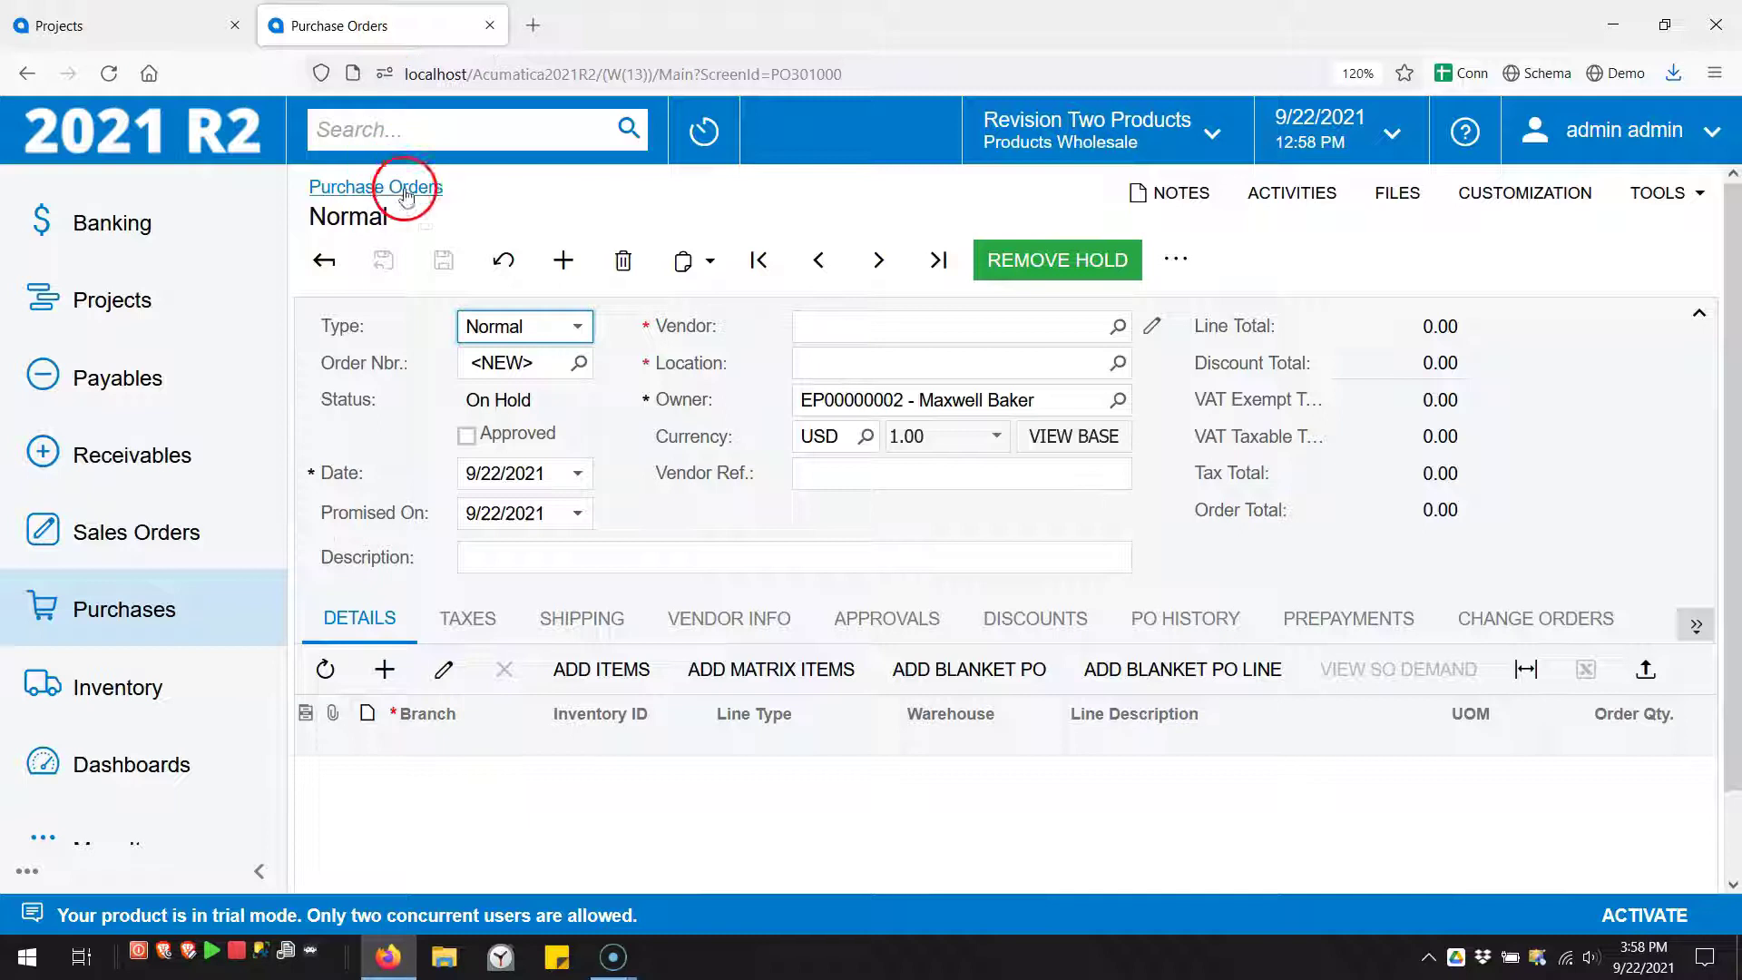
Step: Set the order type to Project Drop-Ship and the vendor to AA Services instead of Alta Ace
left_click(506, 338)
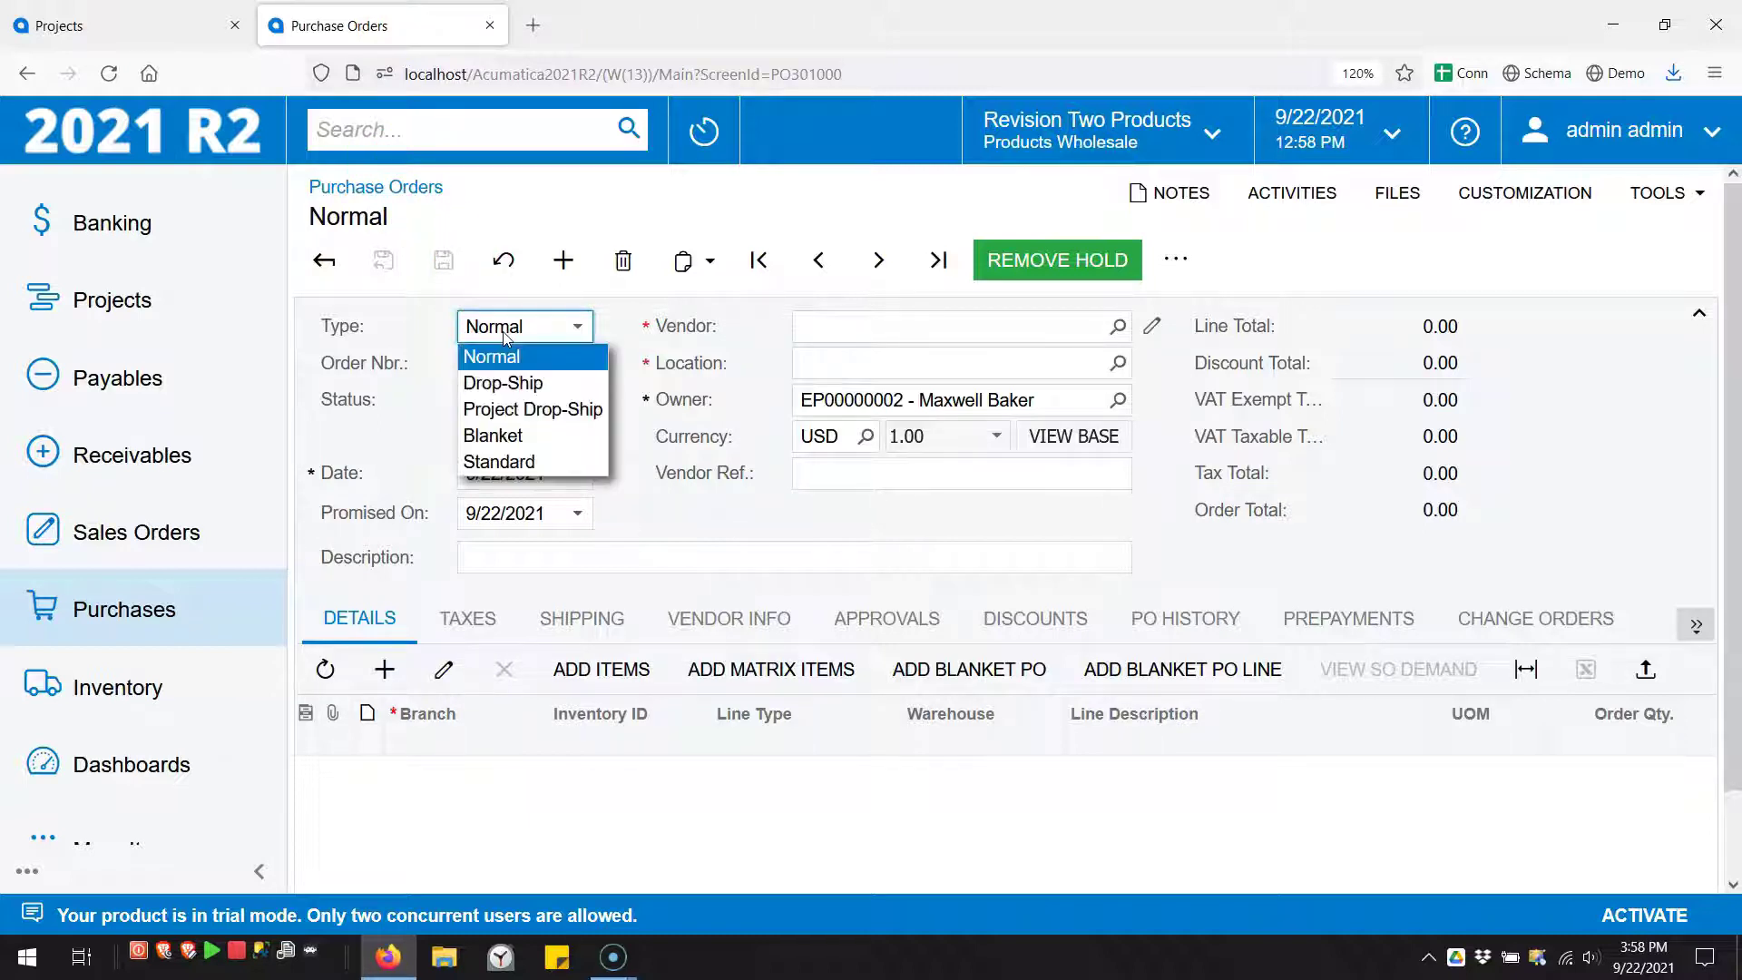
left_click(536, 410)
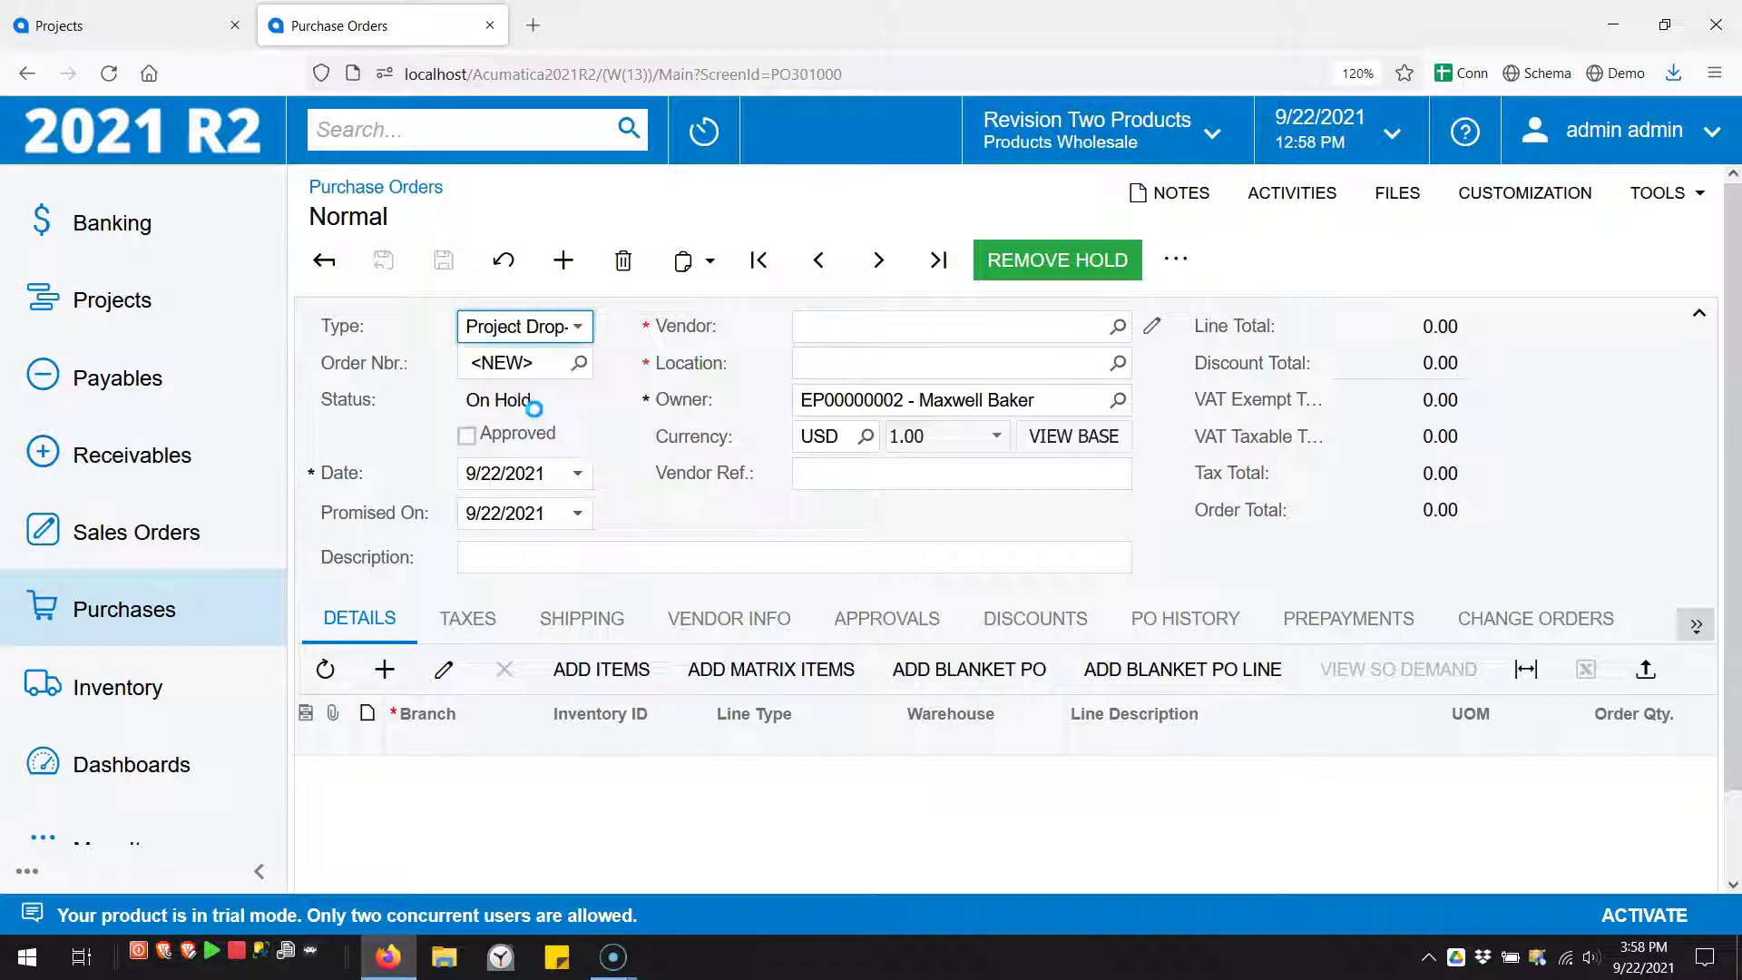
left_click(1118, 328)
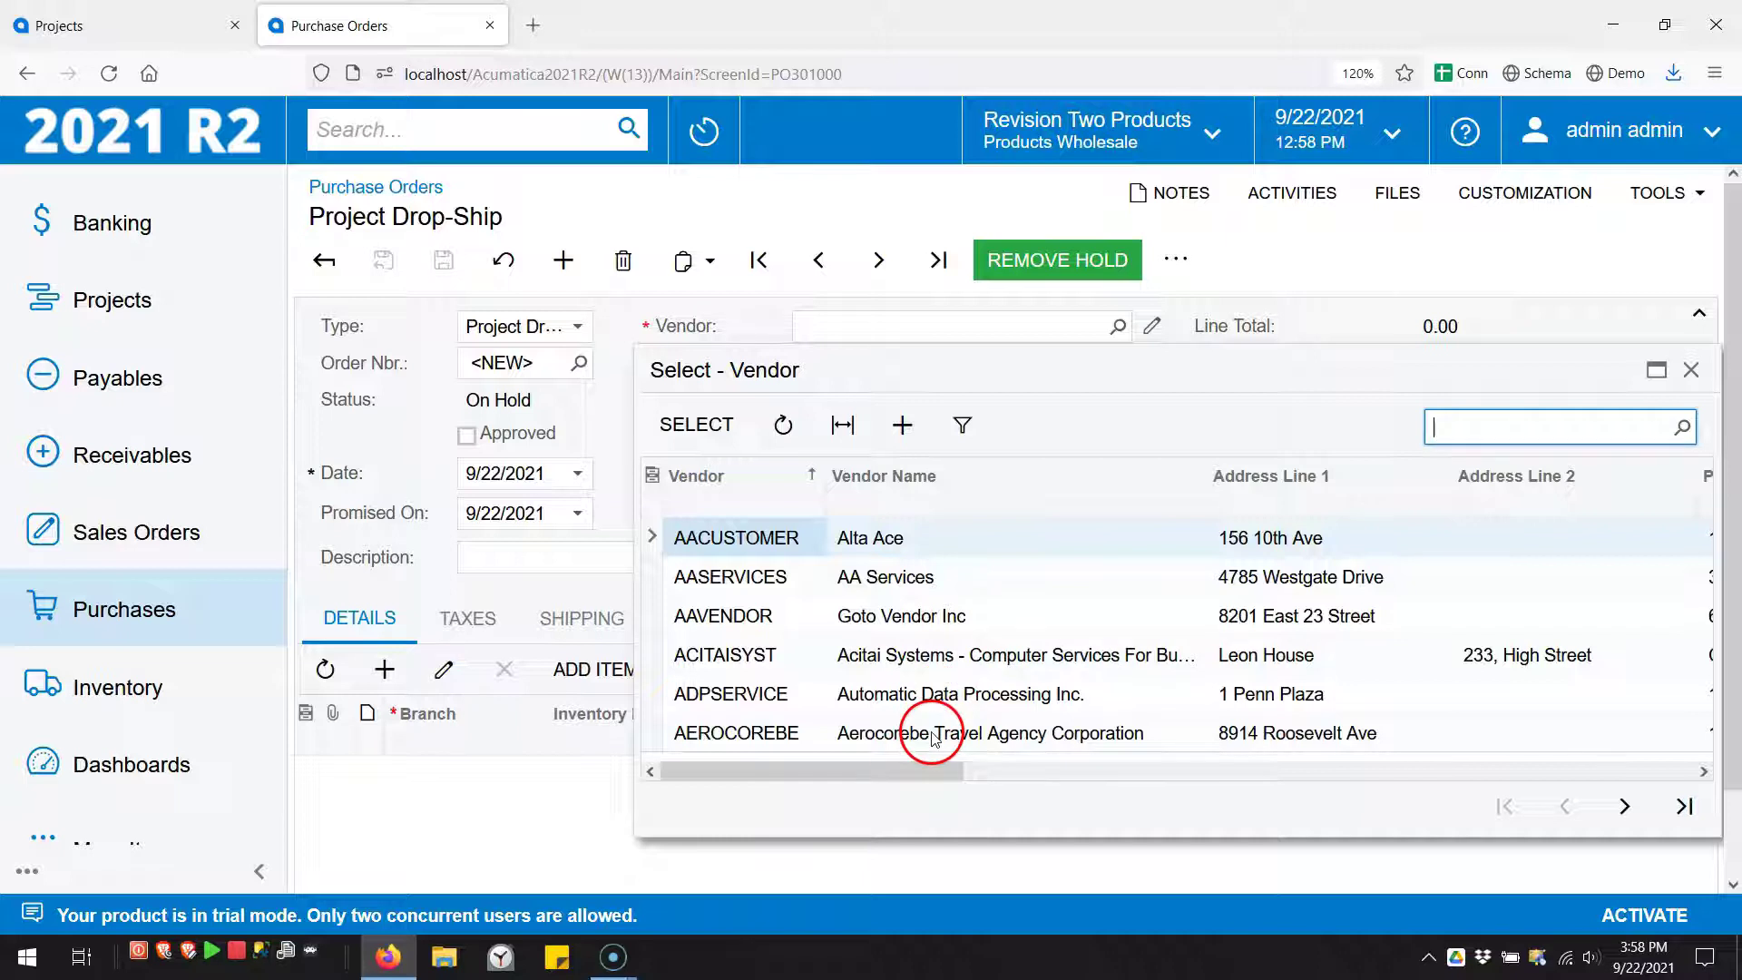
double_click(893, 540)
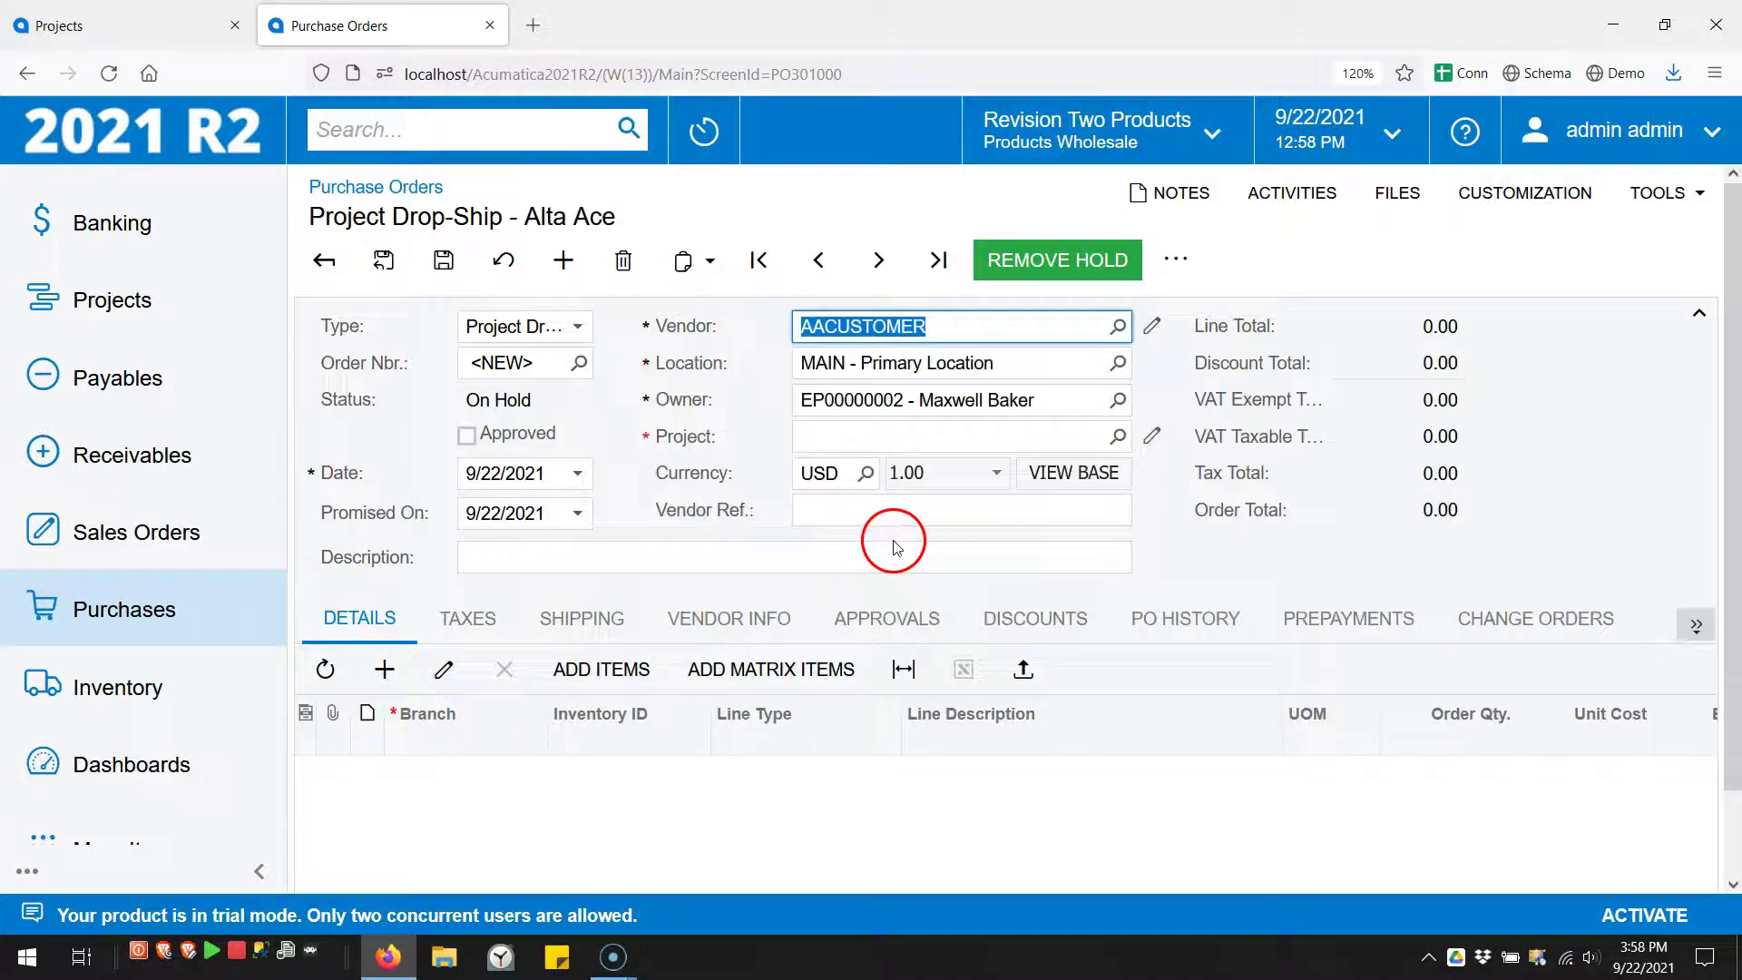
left_click(1118, 327)
left_click(866, 585)
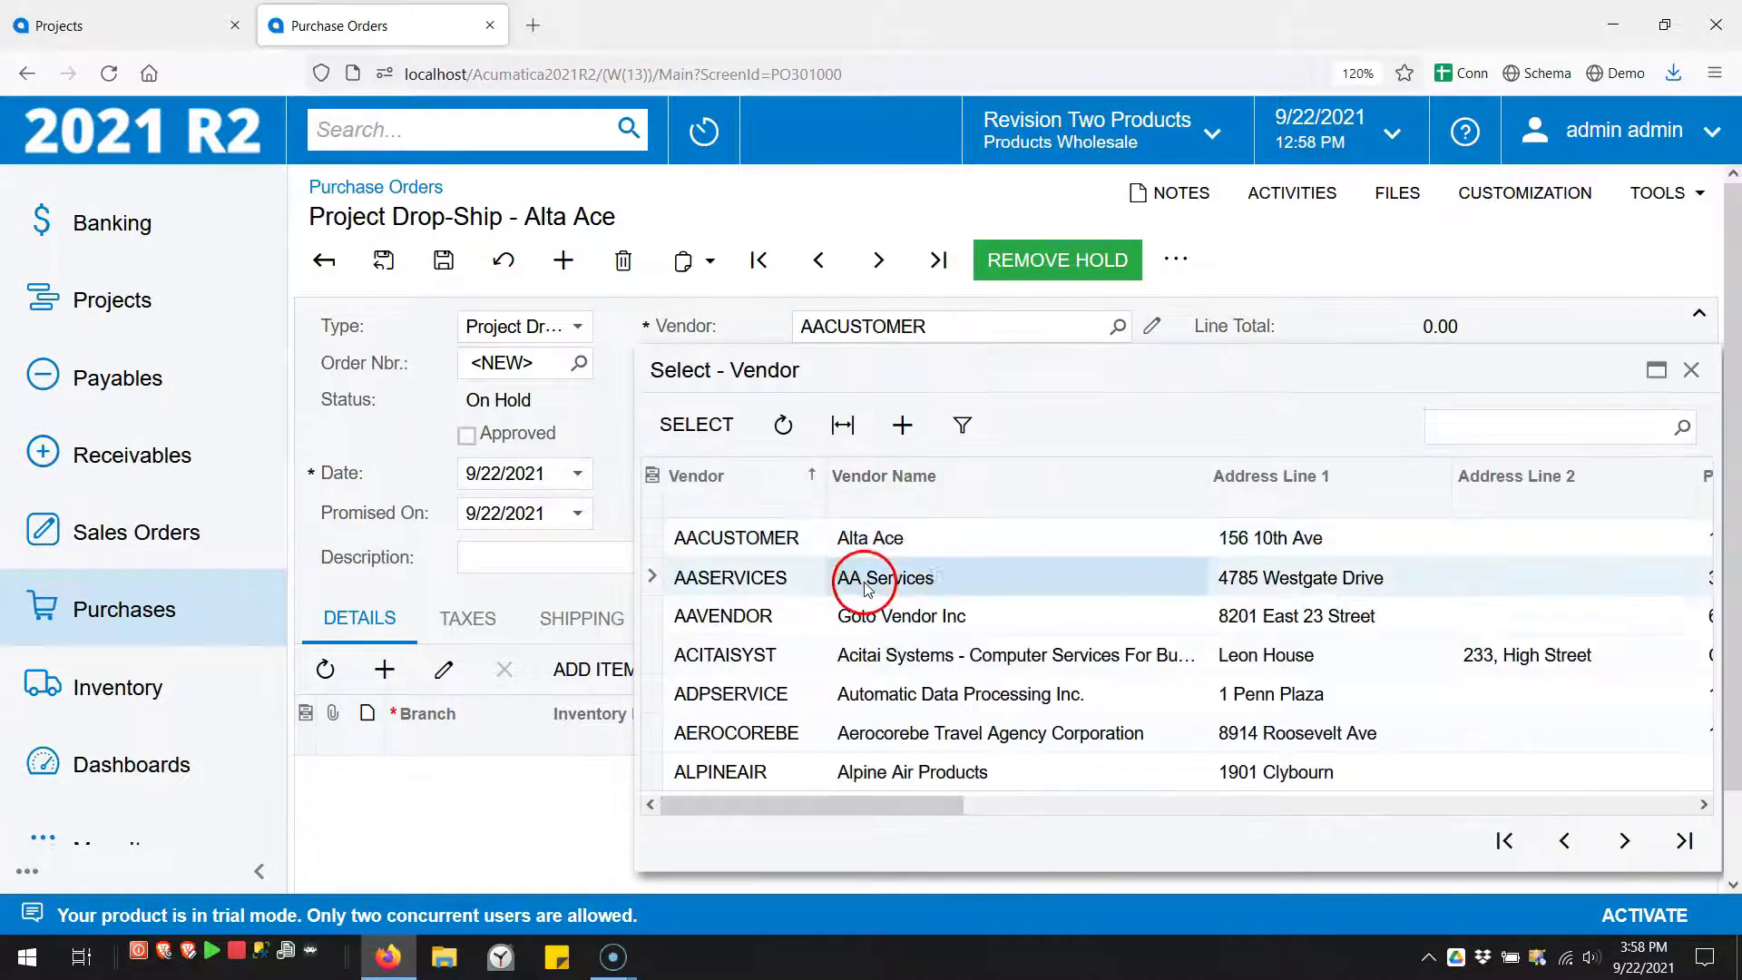
double_click(867, 586)
left_click(918, 488)
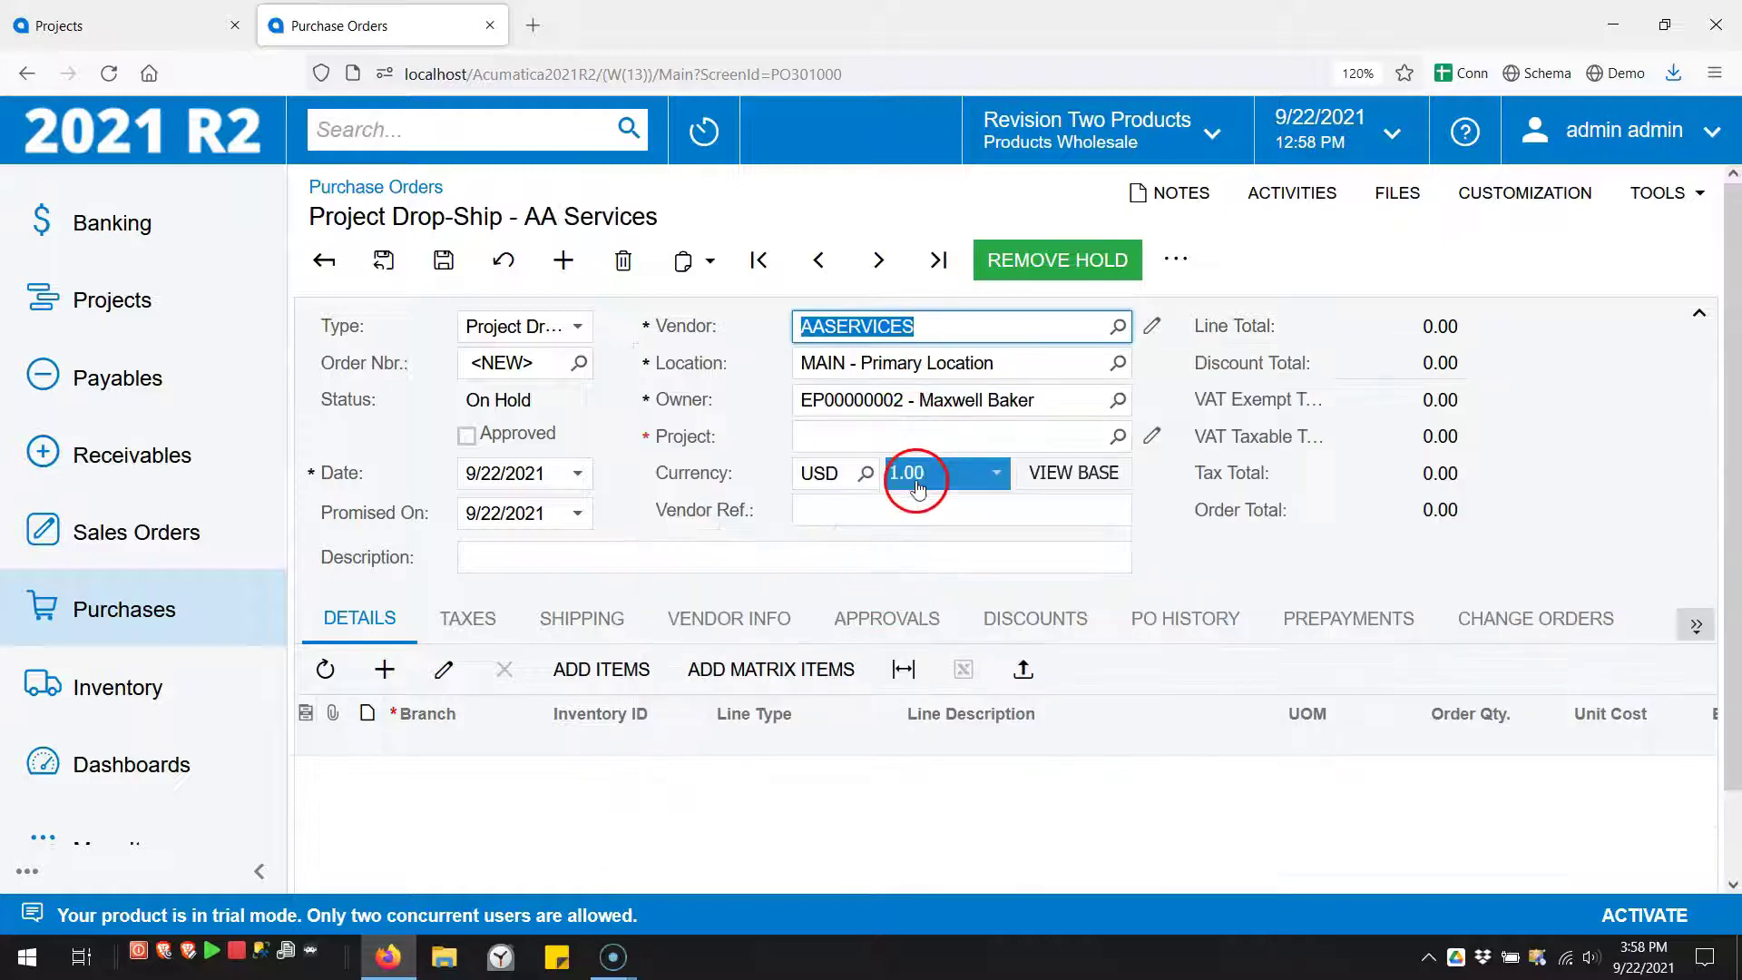
left_click(867, 438)
Step: Set the order's project to CSTRMEPJOB and add a line for Acer Laptop Computer AACOMPUT01
type("CSTRMEPJOB")
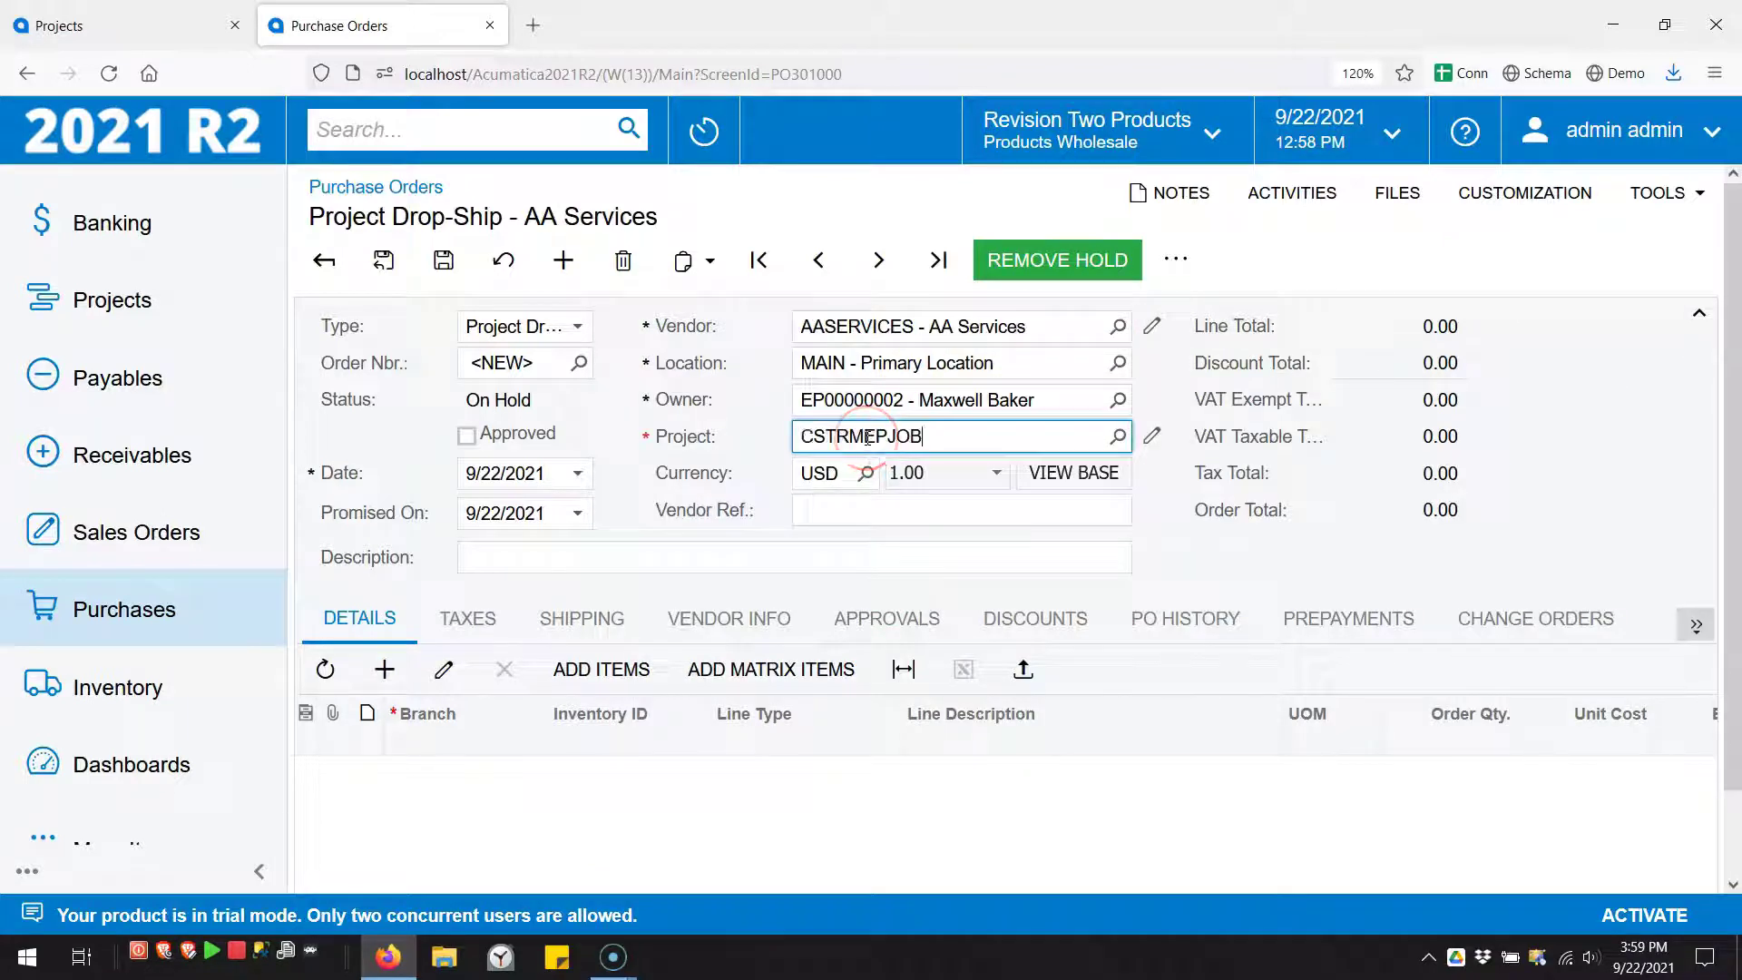
left_click(864, 459)
left_click(634, 789)
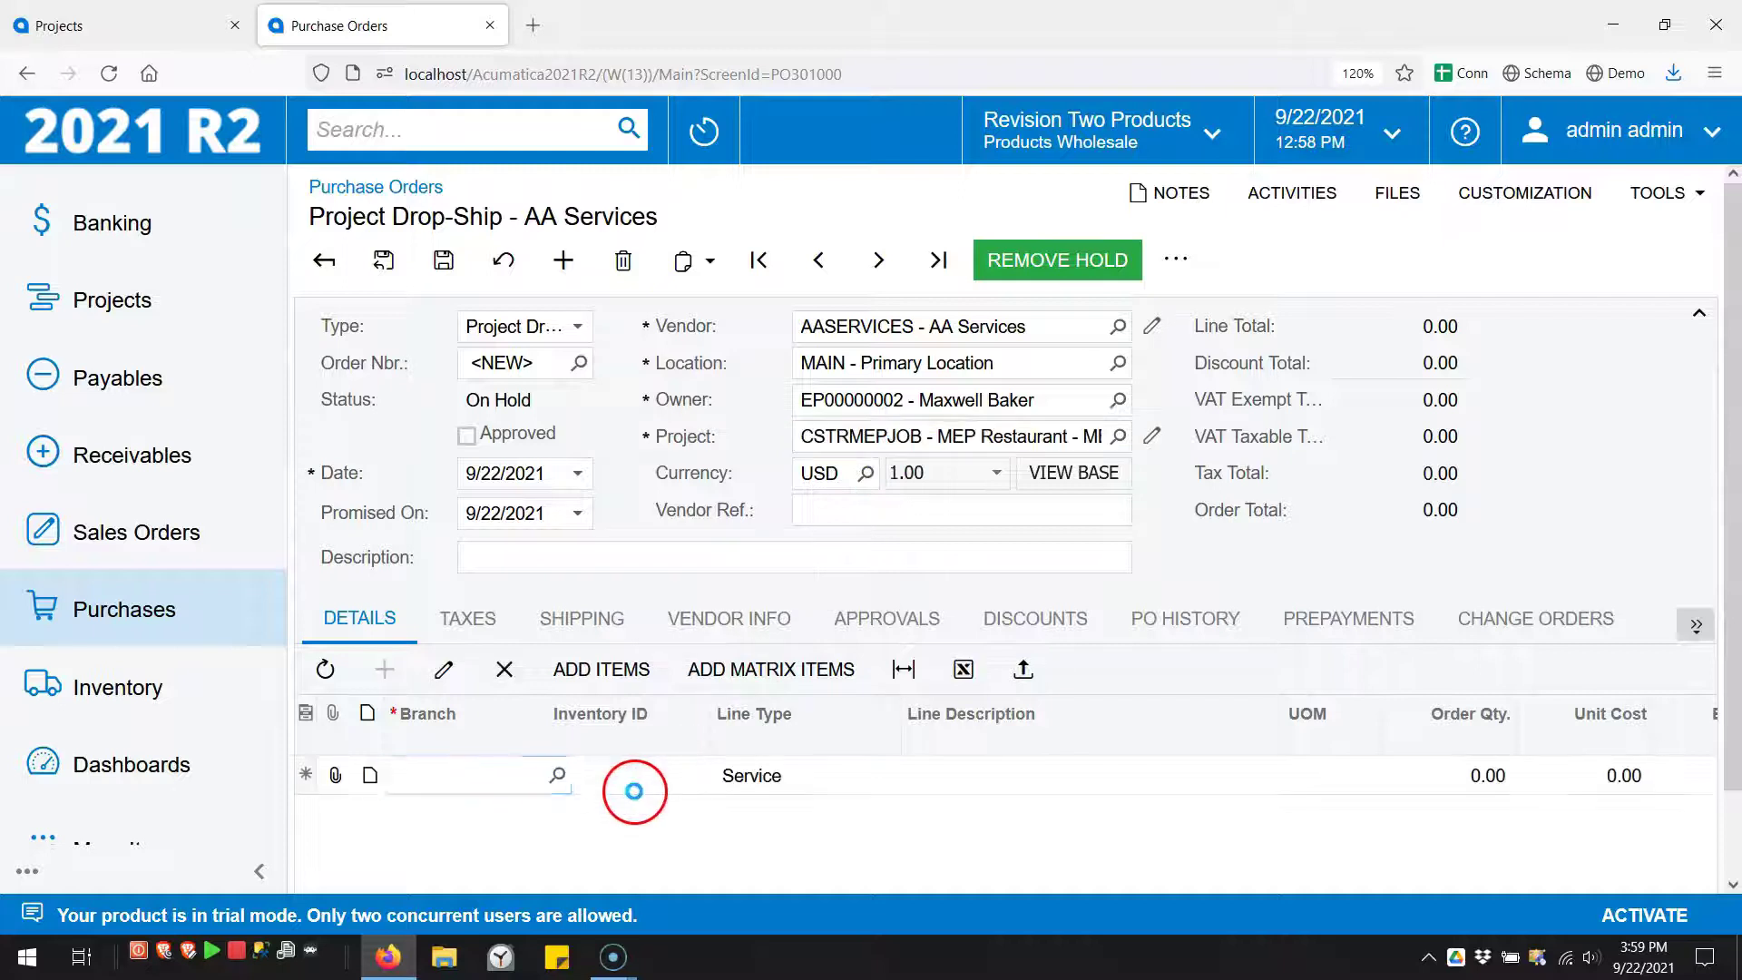
left_click(700, 777)
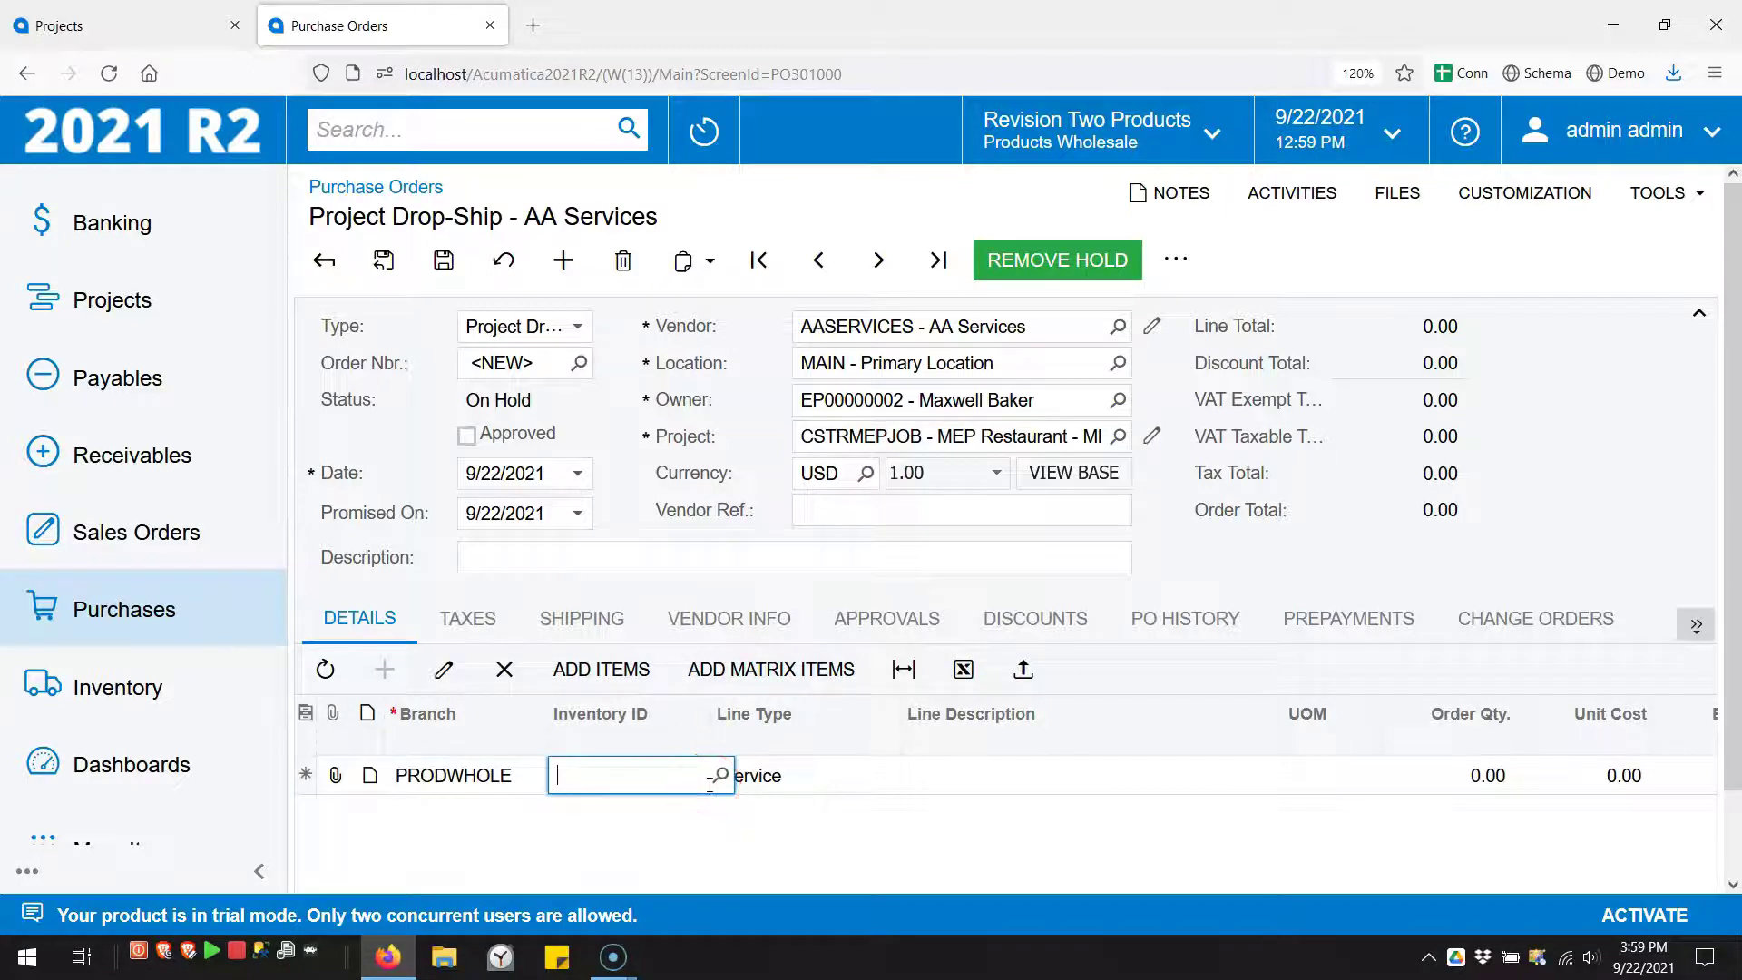
left_click(720, 776)
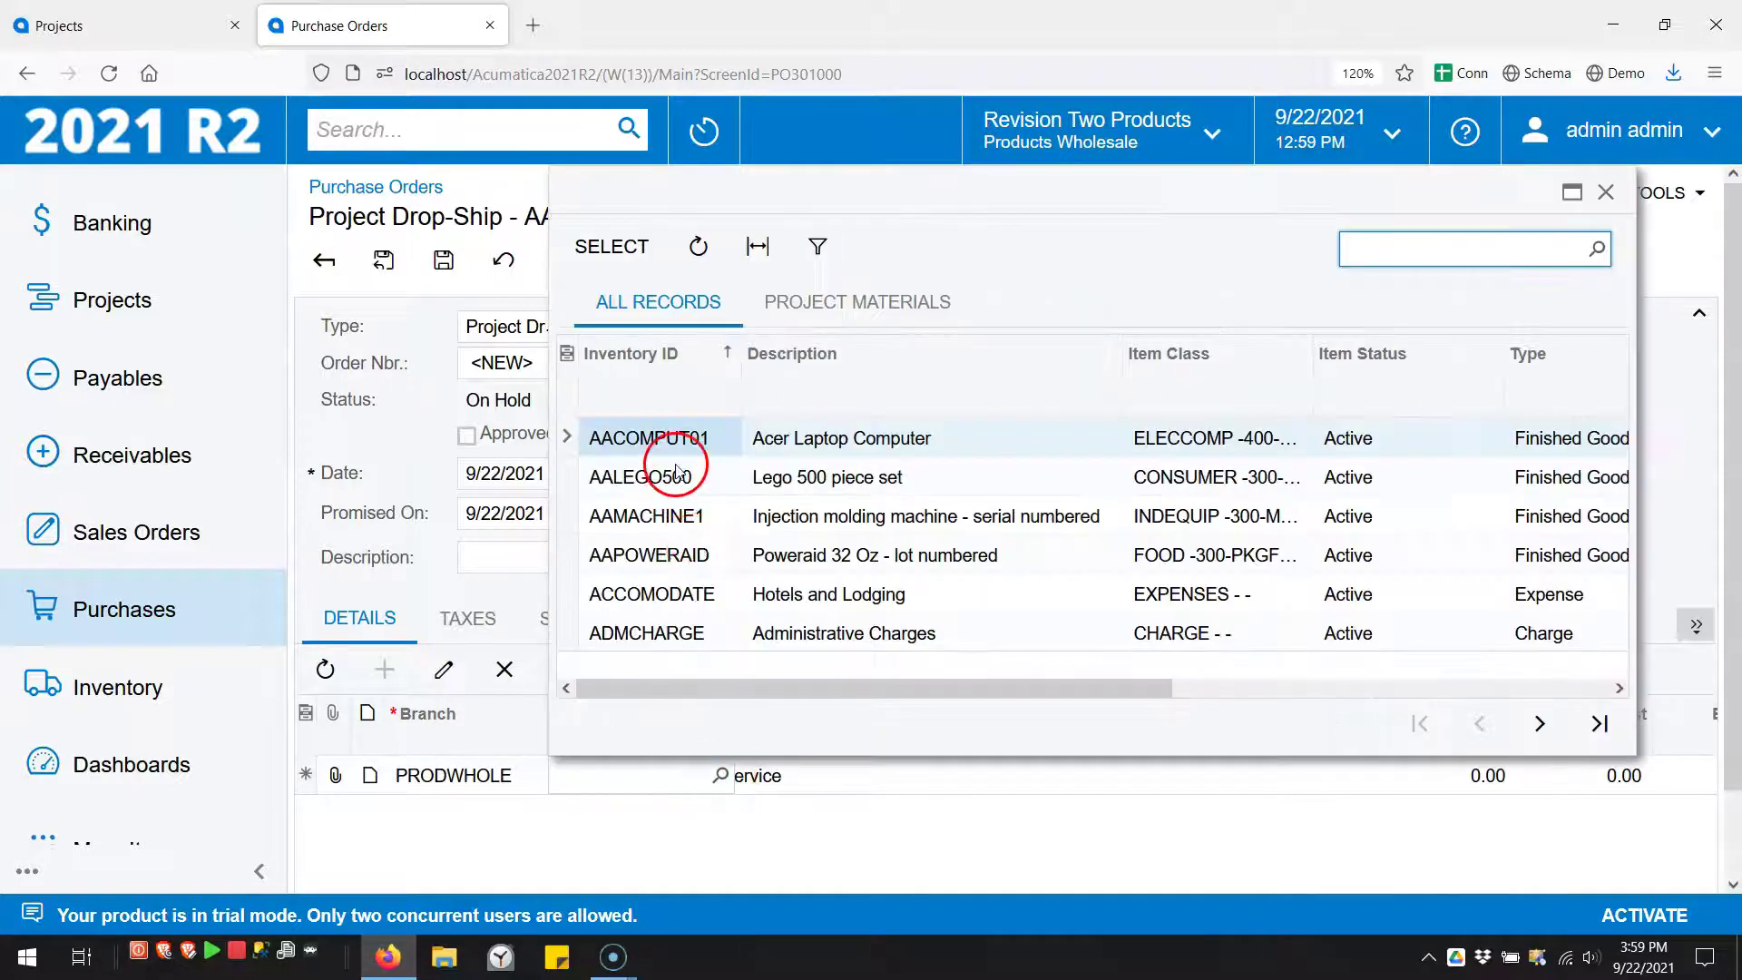
double_click(675, 445)
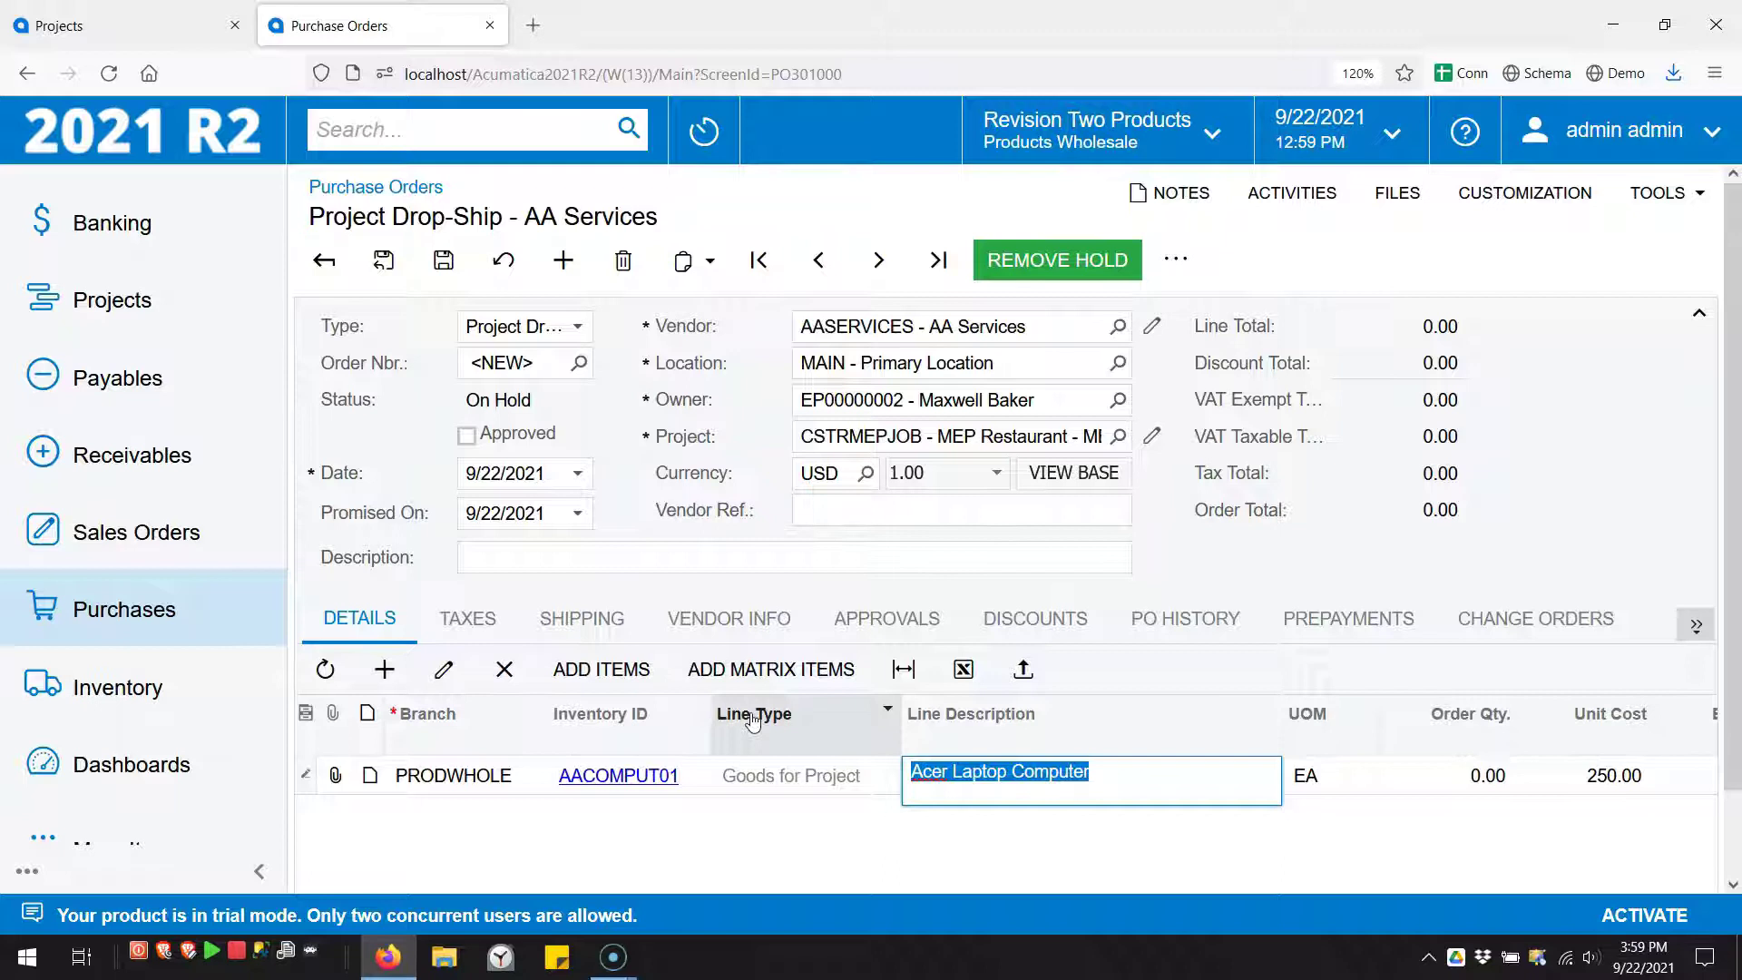
Step: Give the line order quantity 1 and project task 02, then return to the cost budget
left_click(1445, 777)
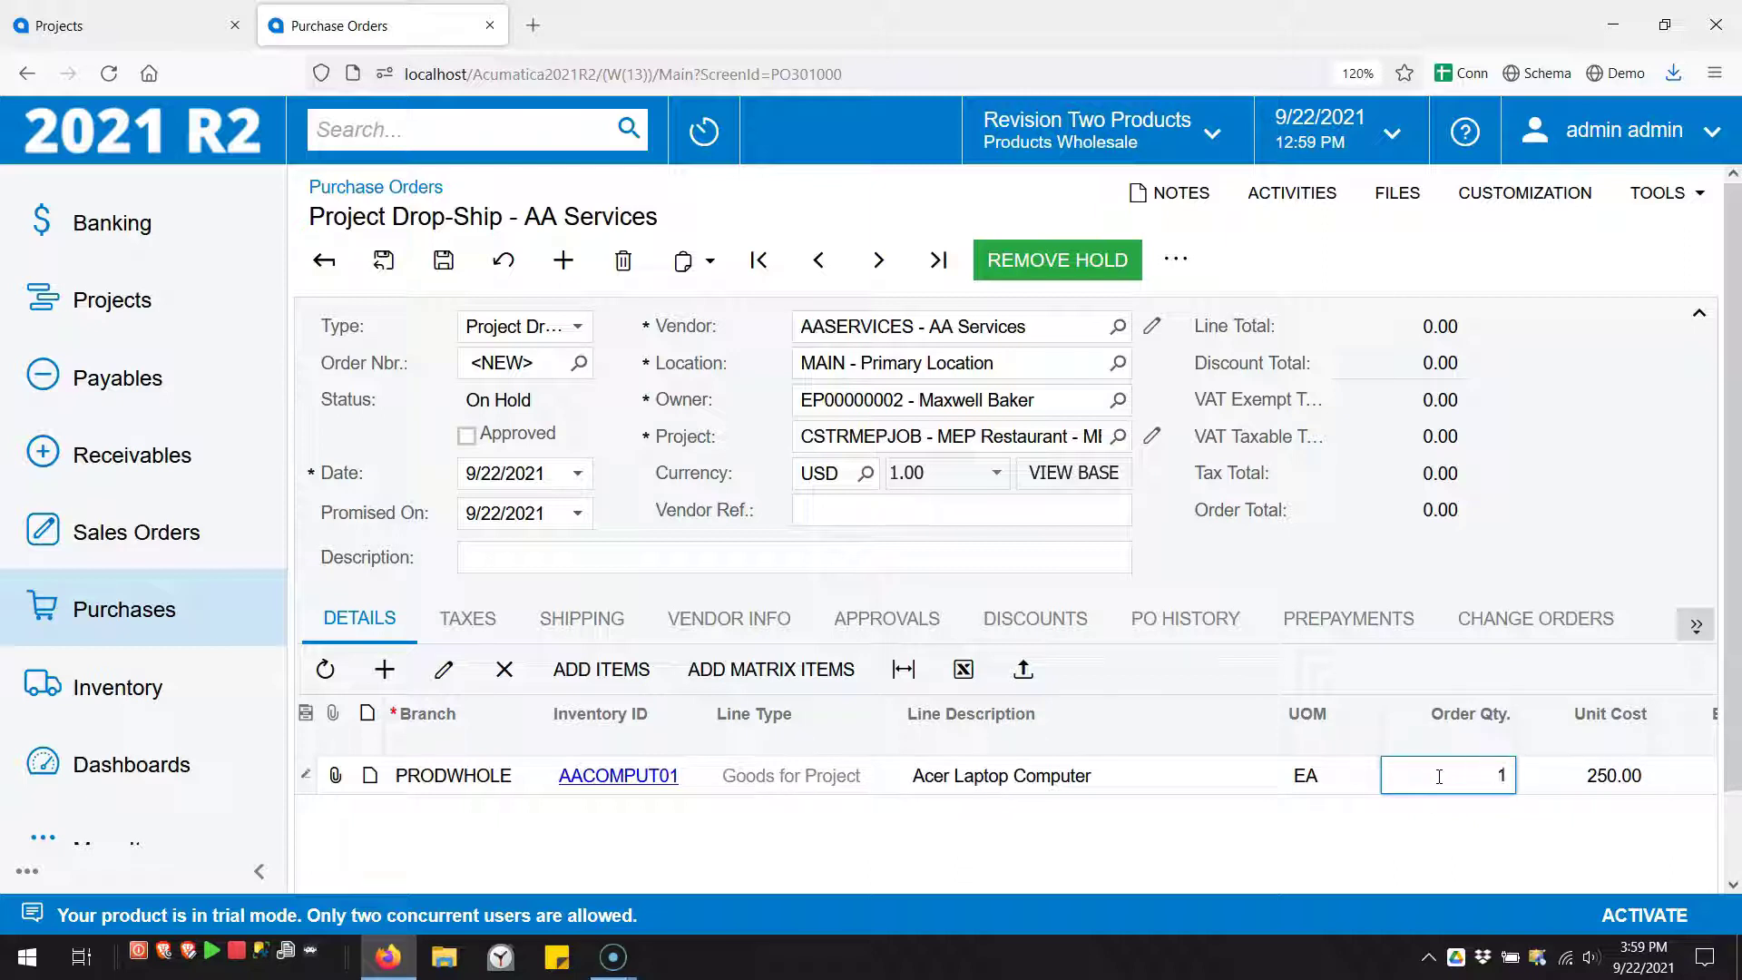
type("1")
left_click(1499, 773)
left_click(1540, 791)
left_click_drag(1724, 779, 1729, 844)
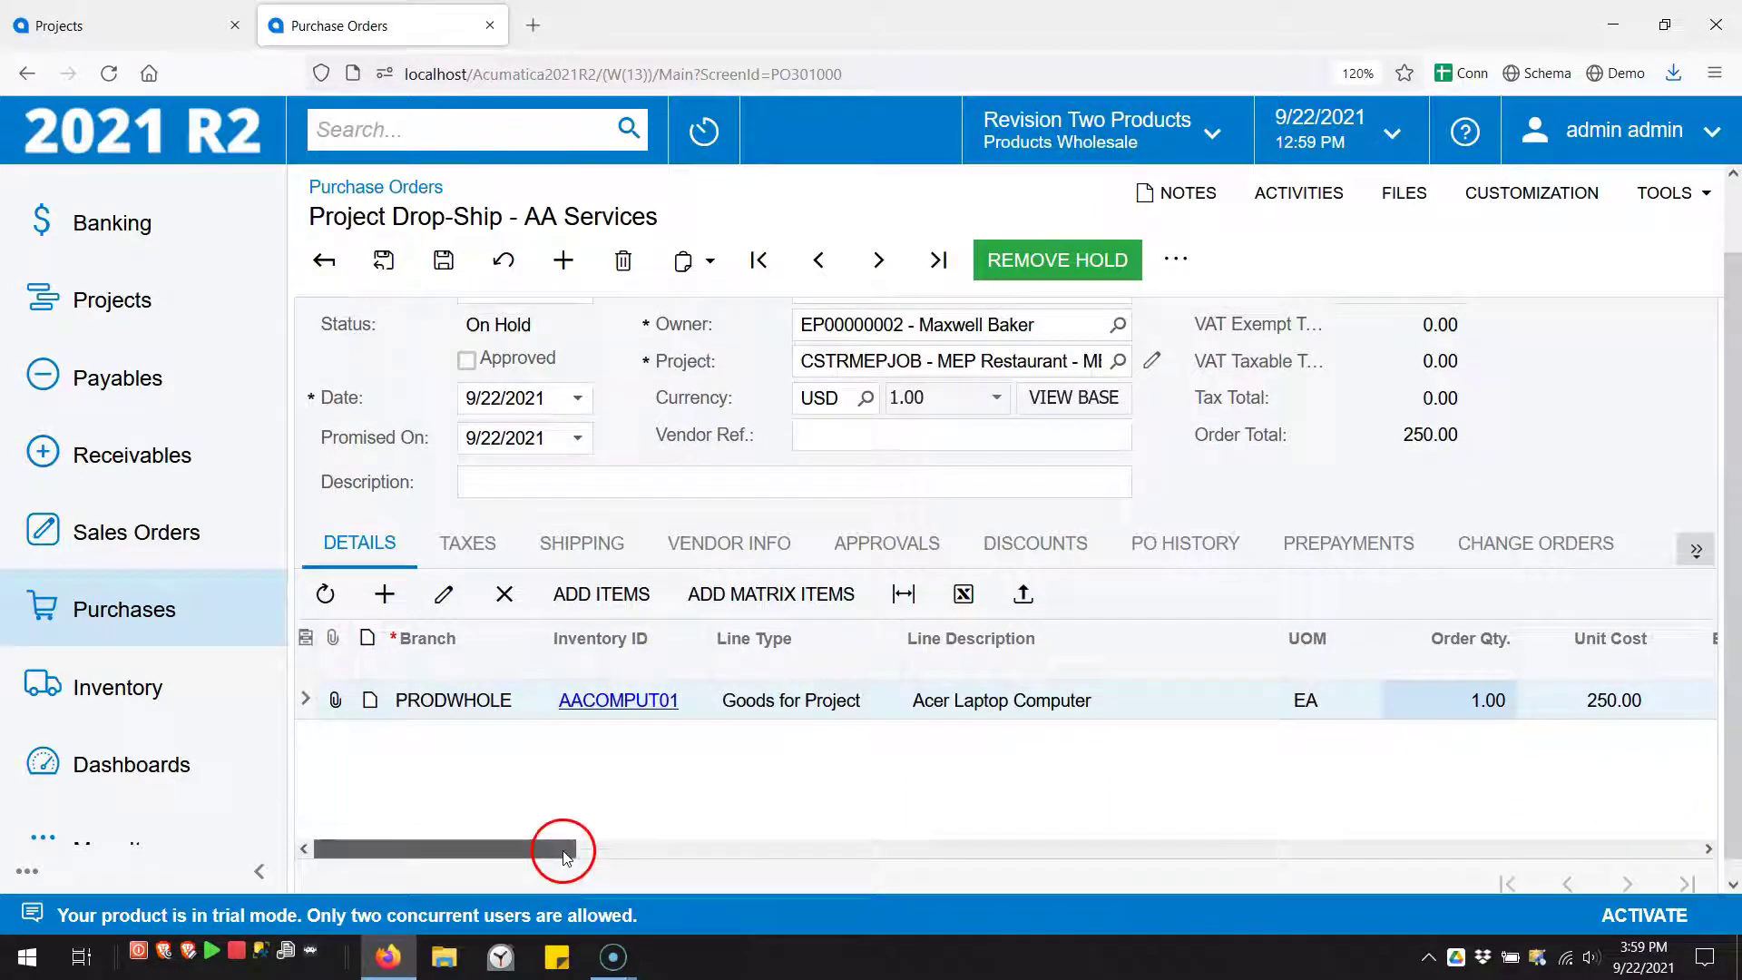
left_click_drag(563, 848, 778, 863)
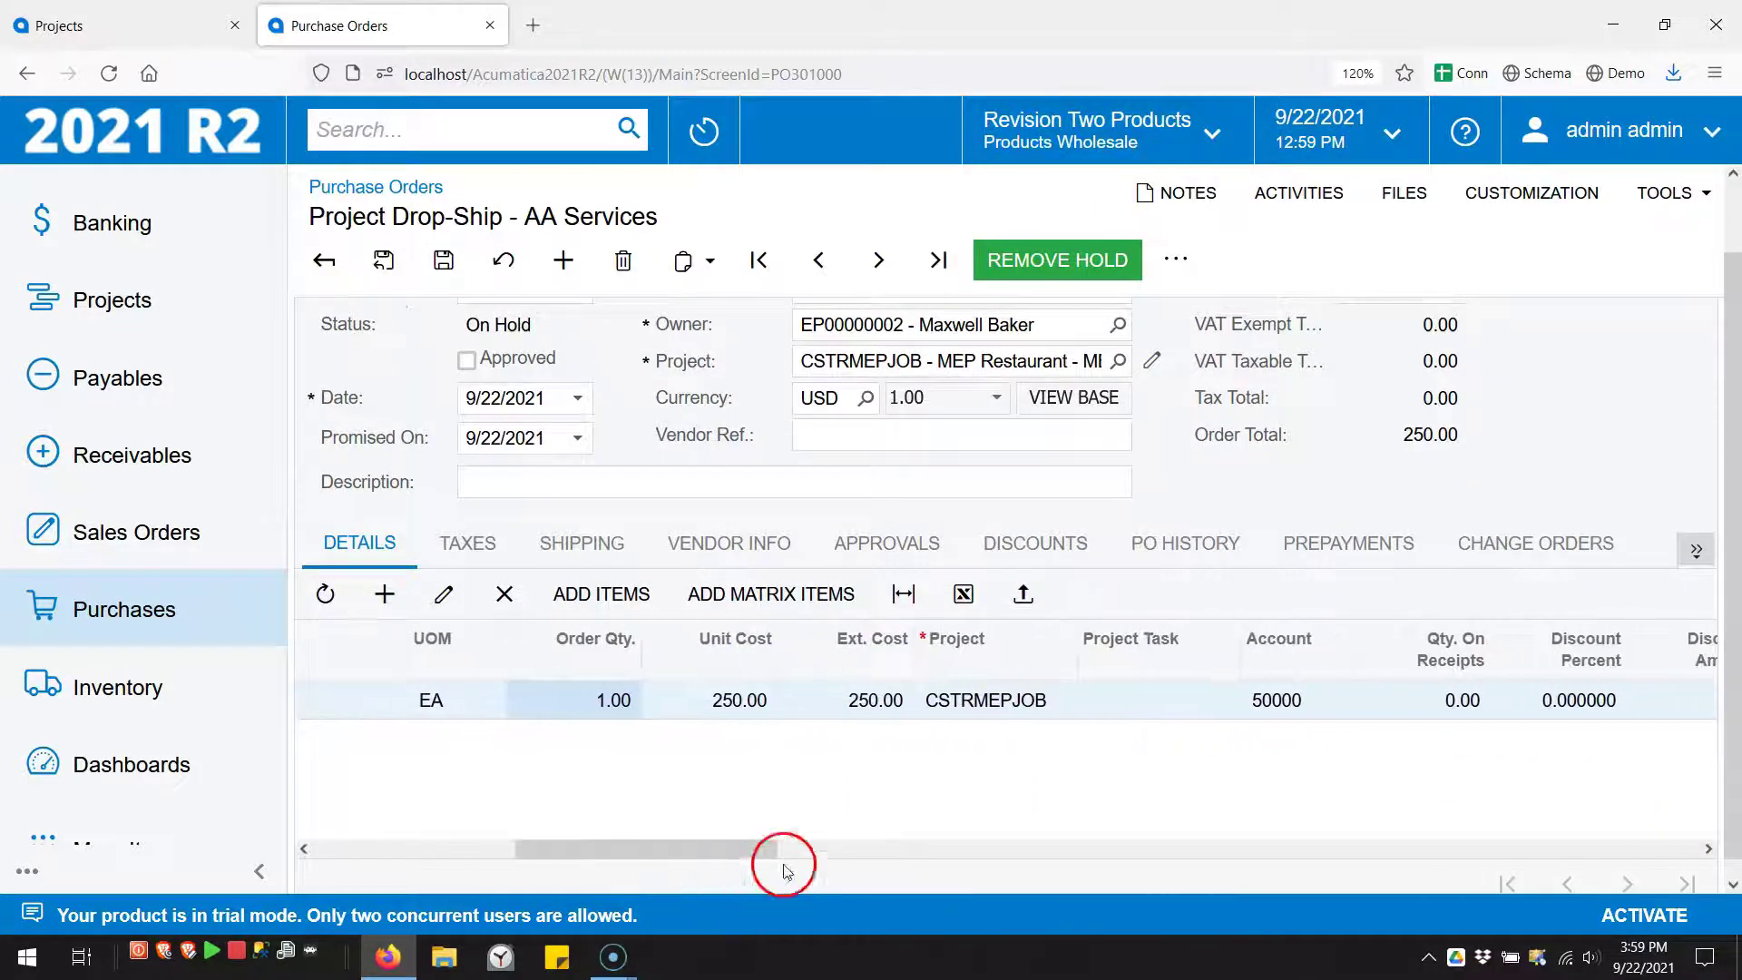
left_click(1136, 723)
type("02")
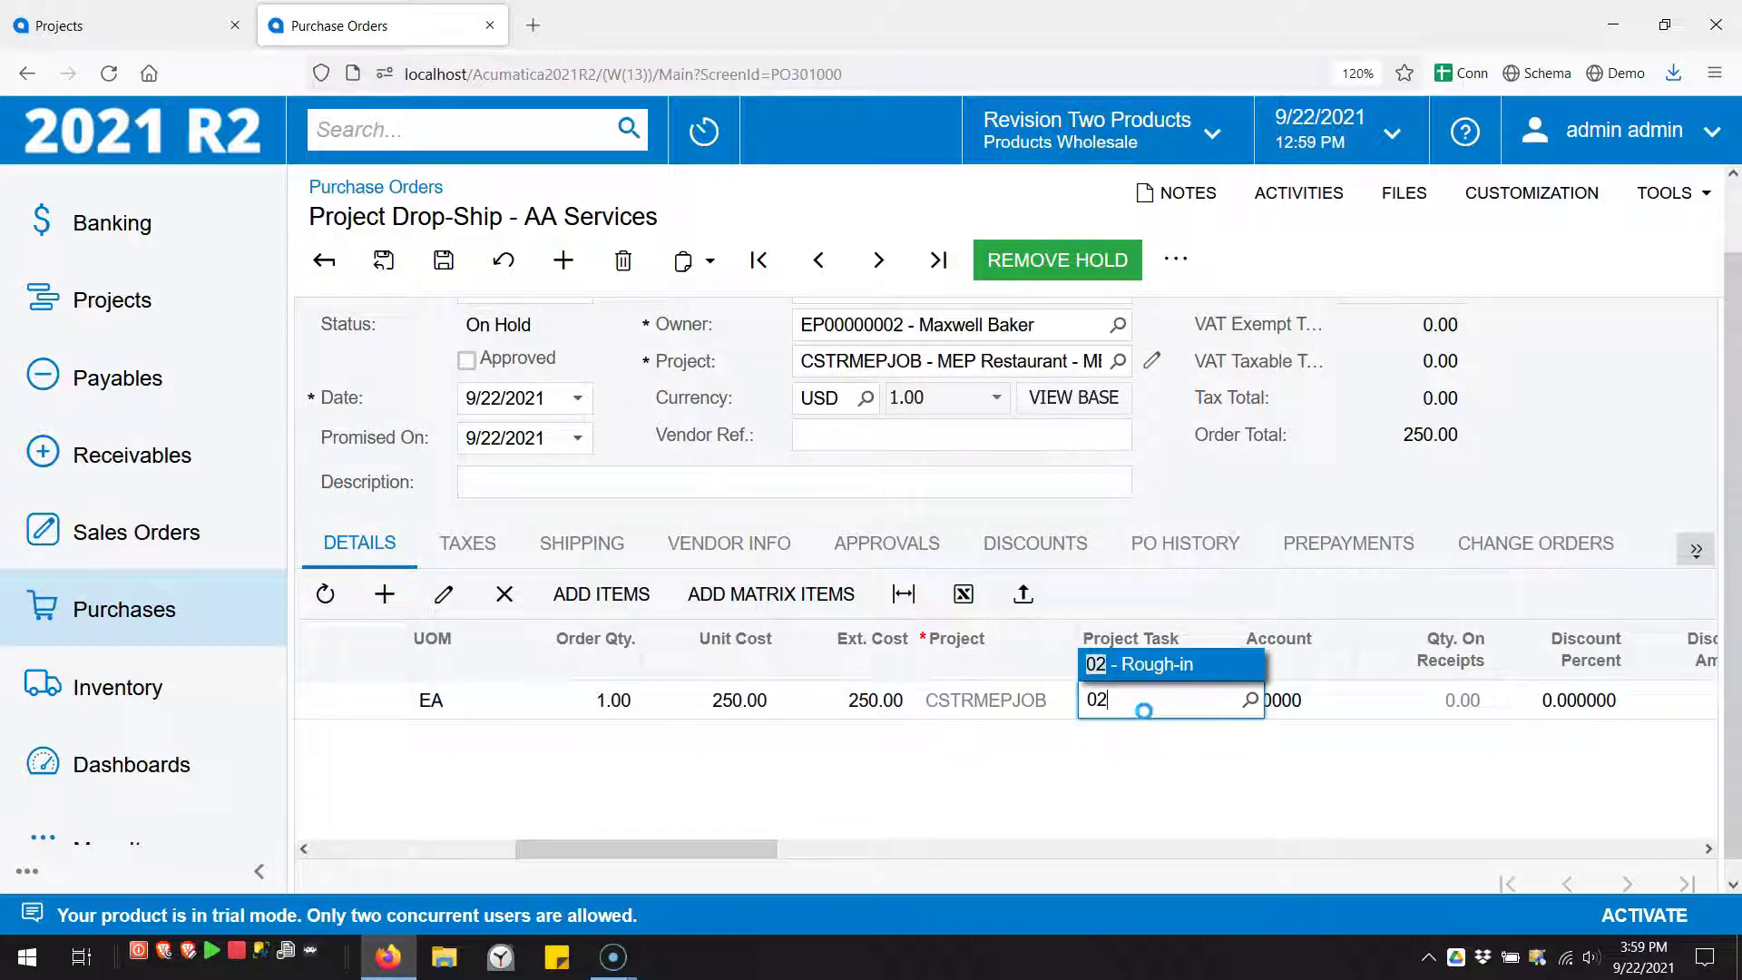
key("Tab")
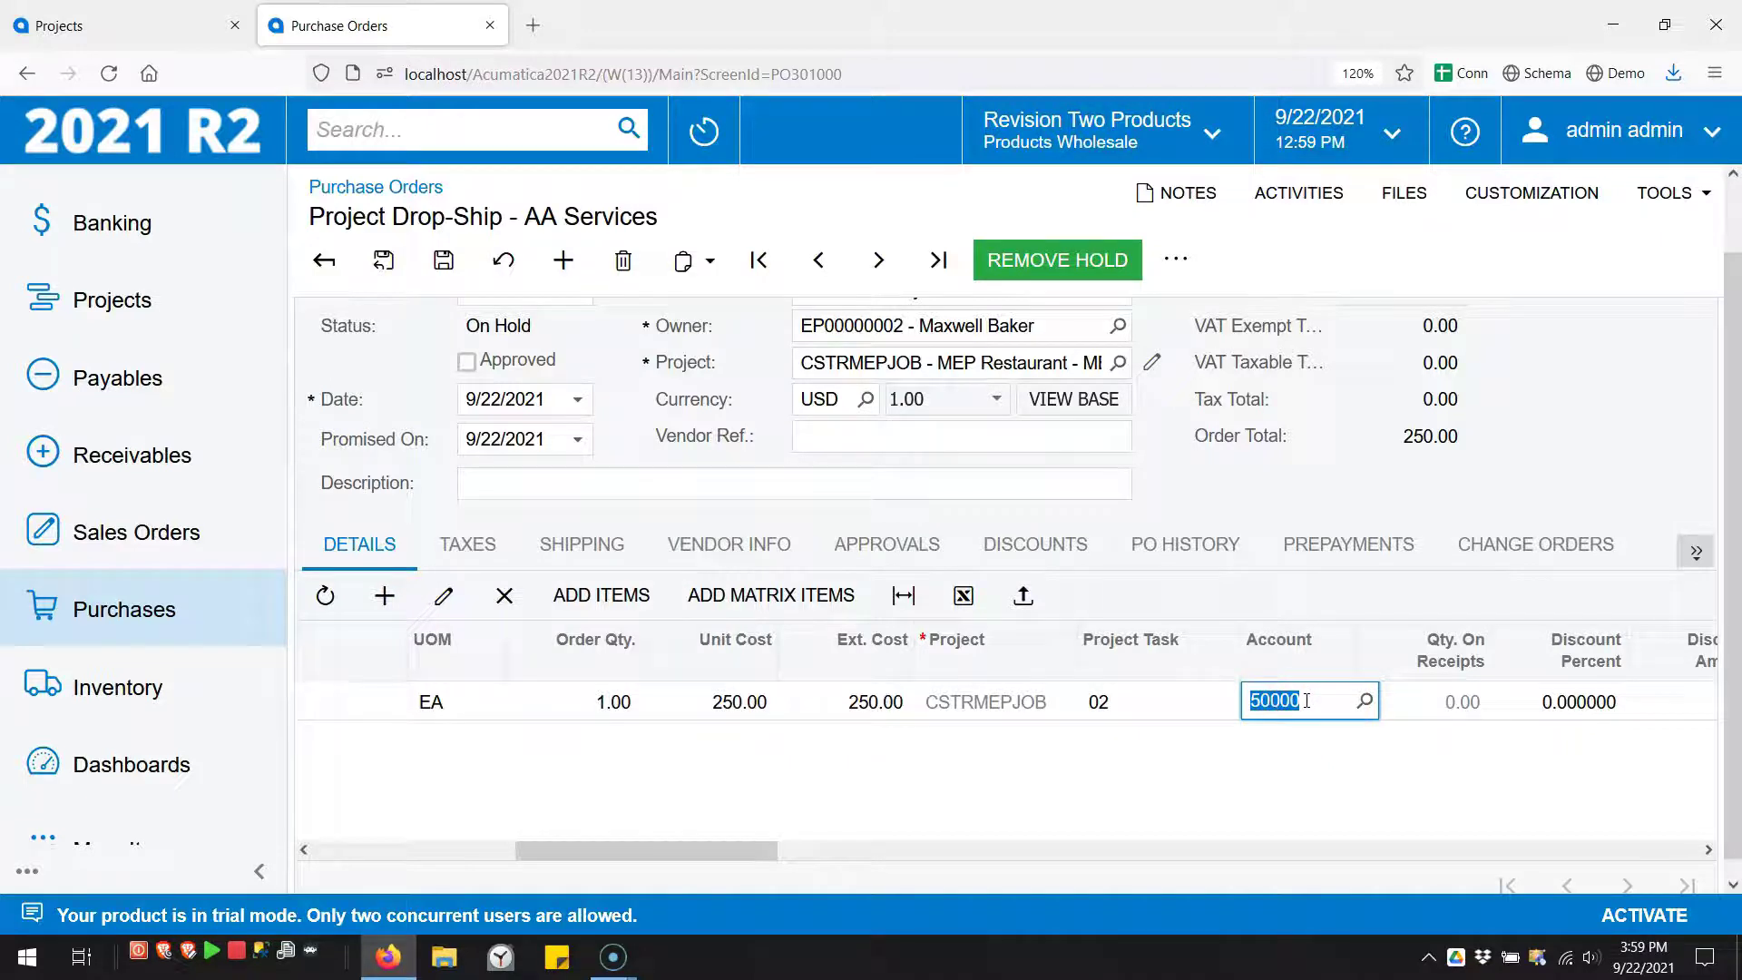
left_click(155, 27)
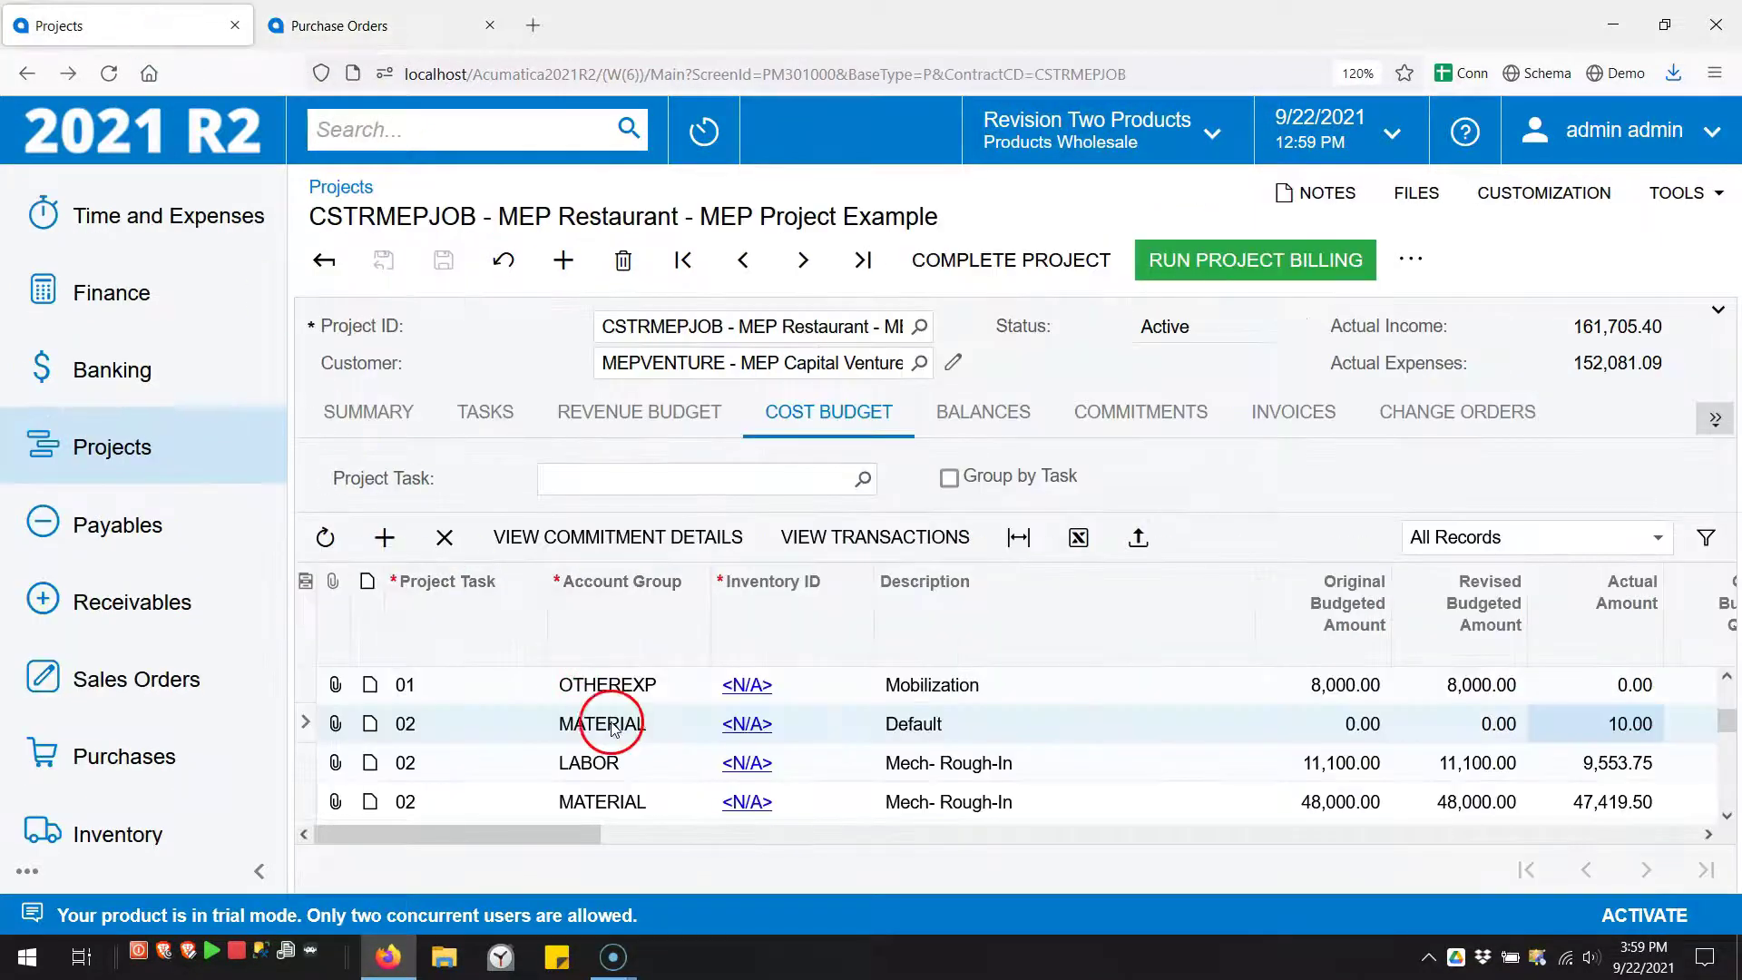
Step: Recheck the actual amount on task 02's MATERIAL budget line
left_click(613, 725)
left_click(484, 723)
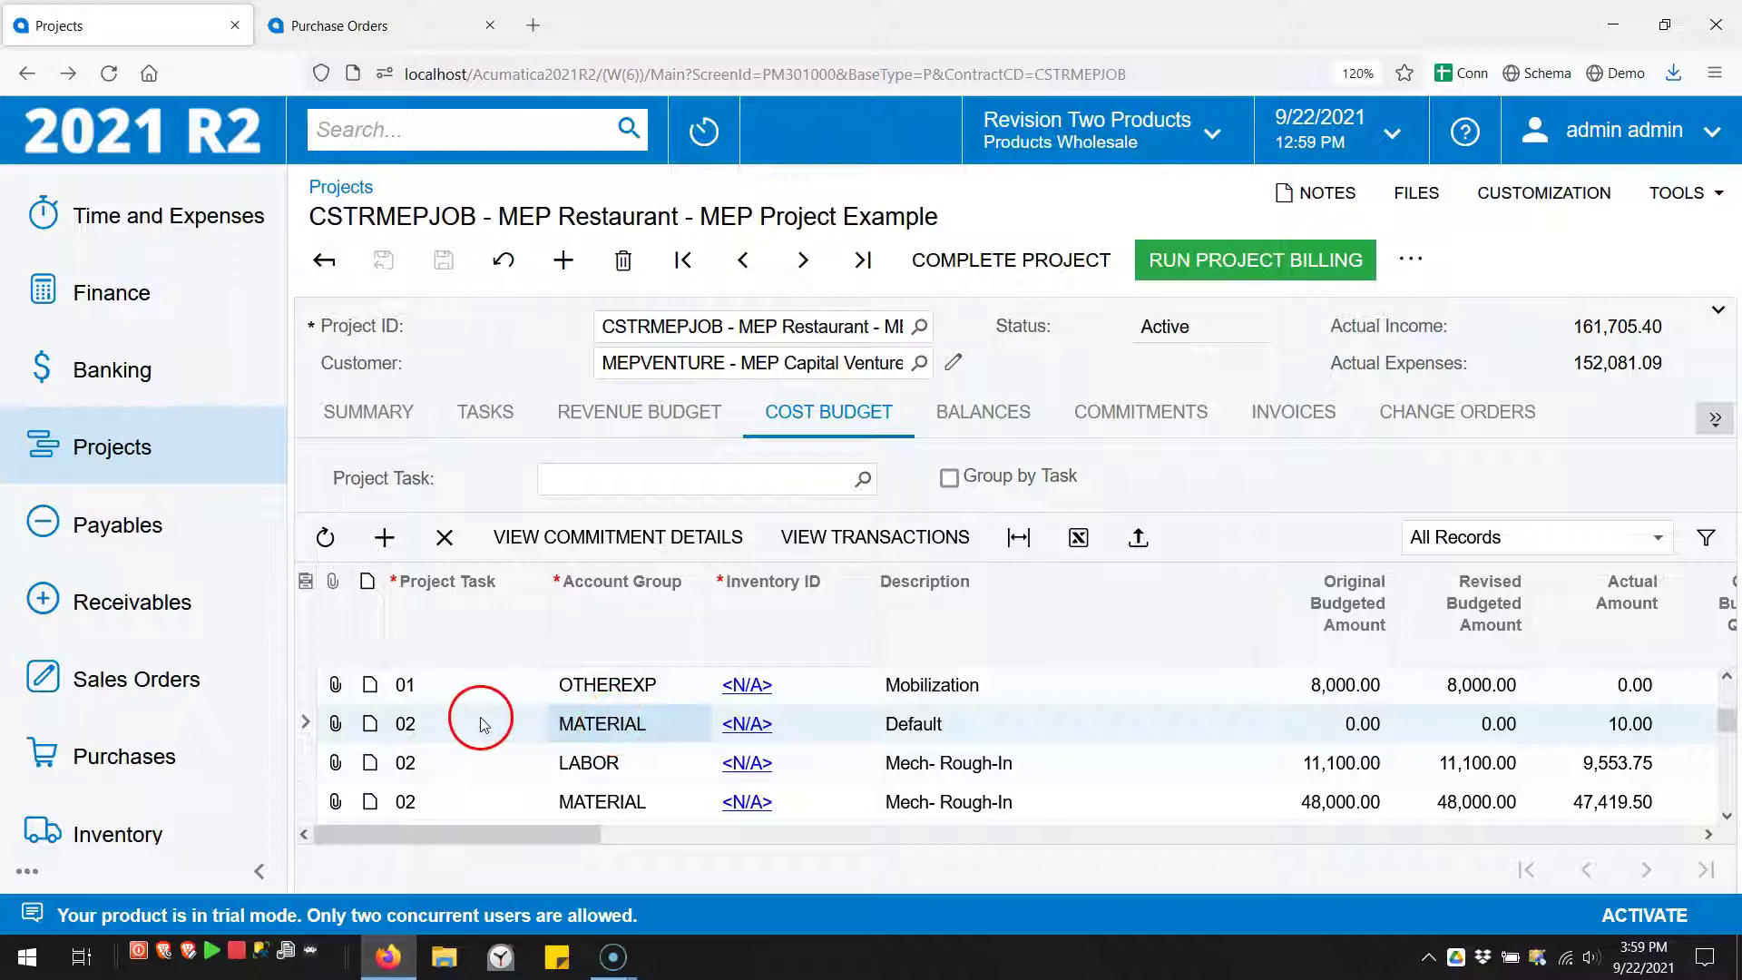
left_click(584, 726)
left_click(1273, 738)
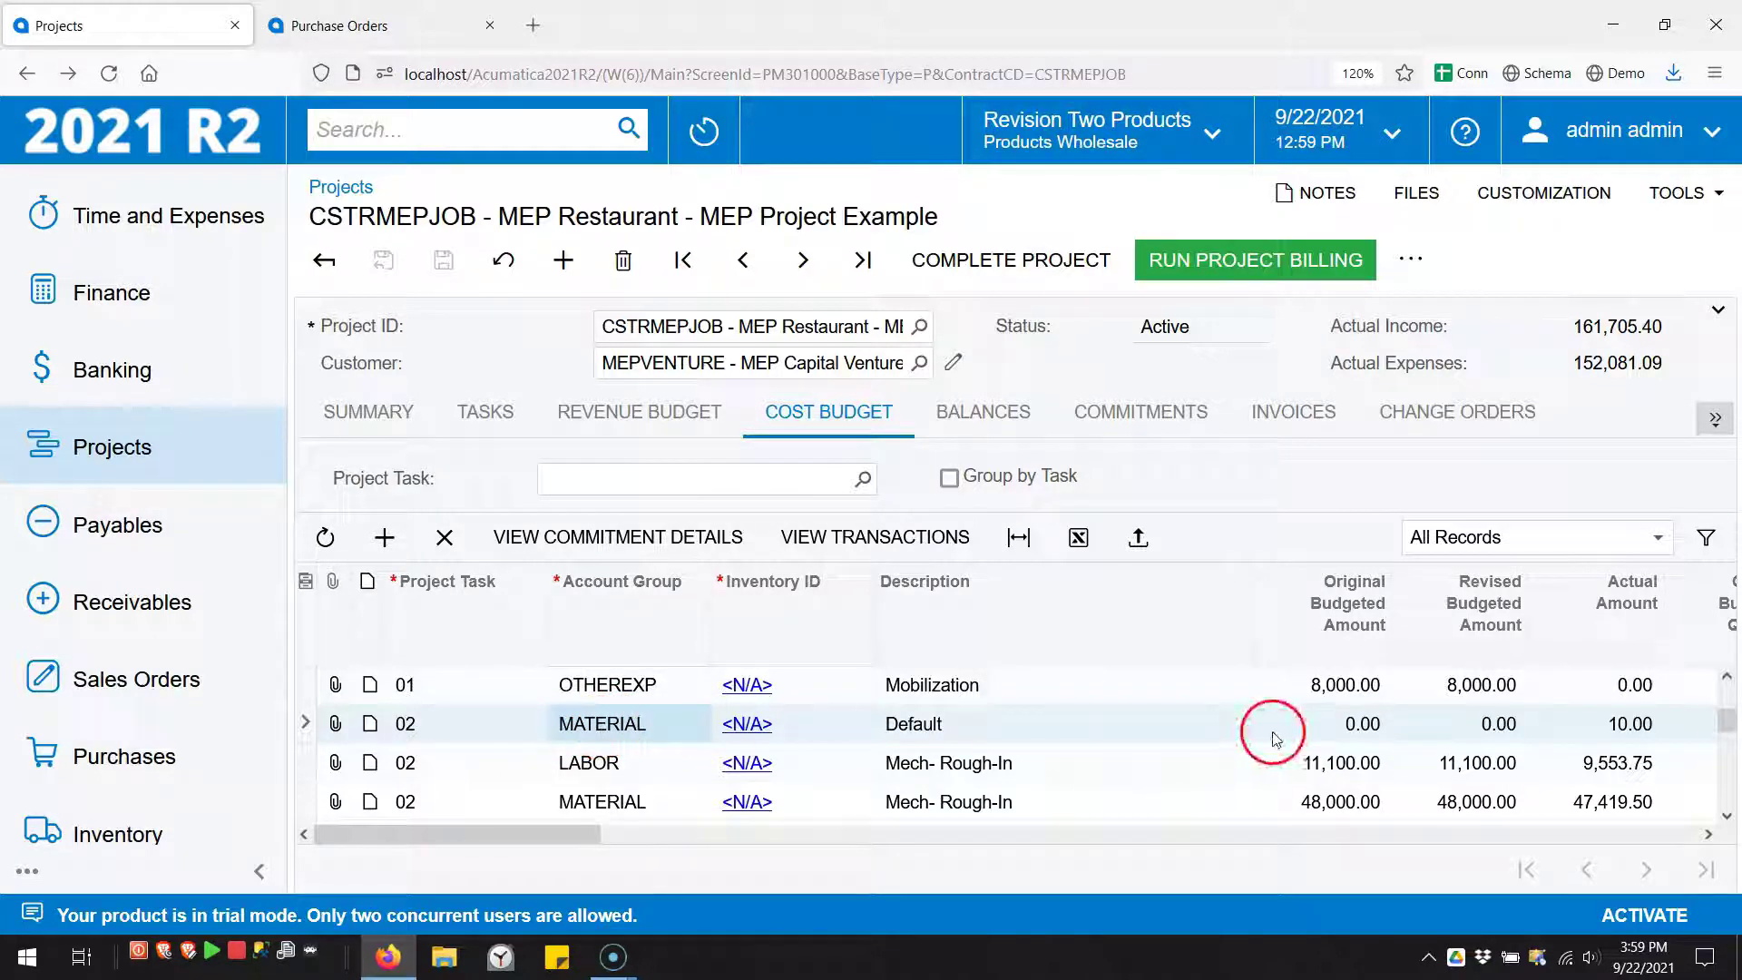
left_click(1588, 736)
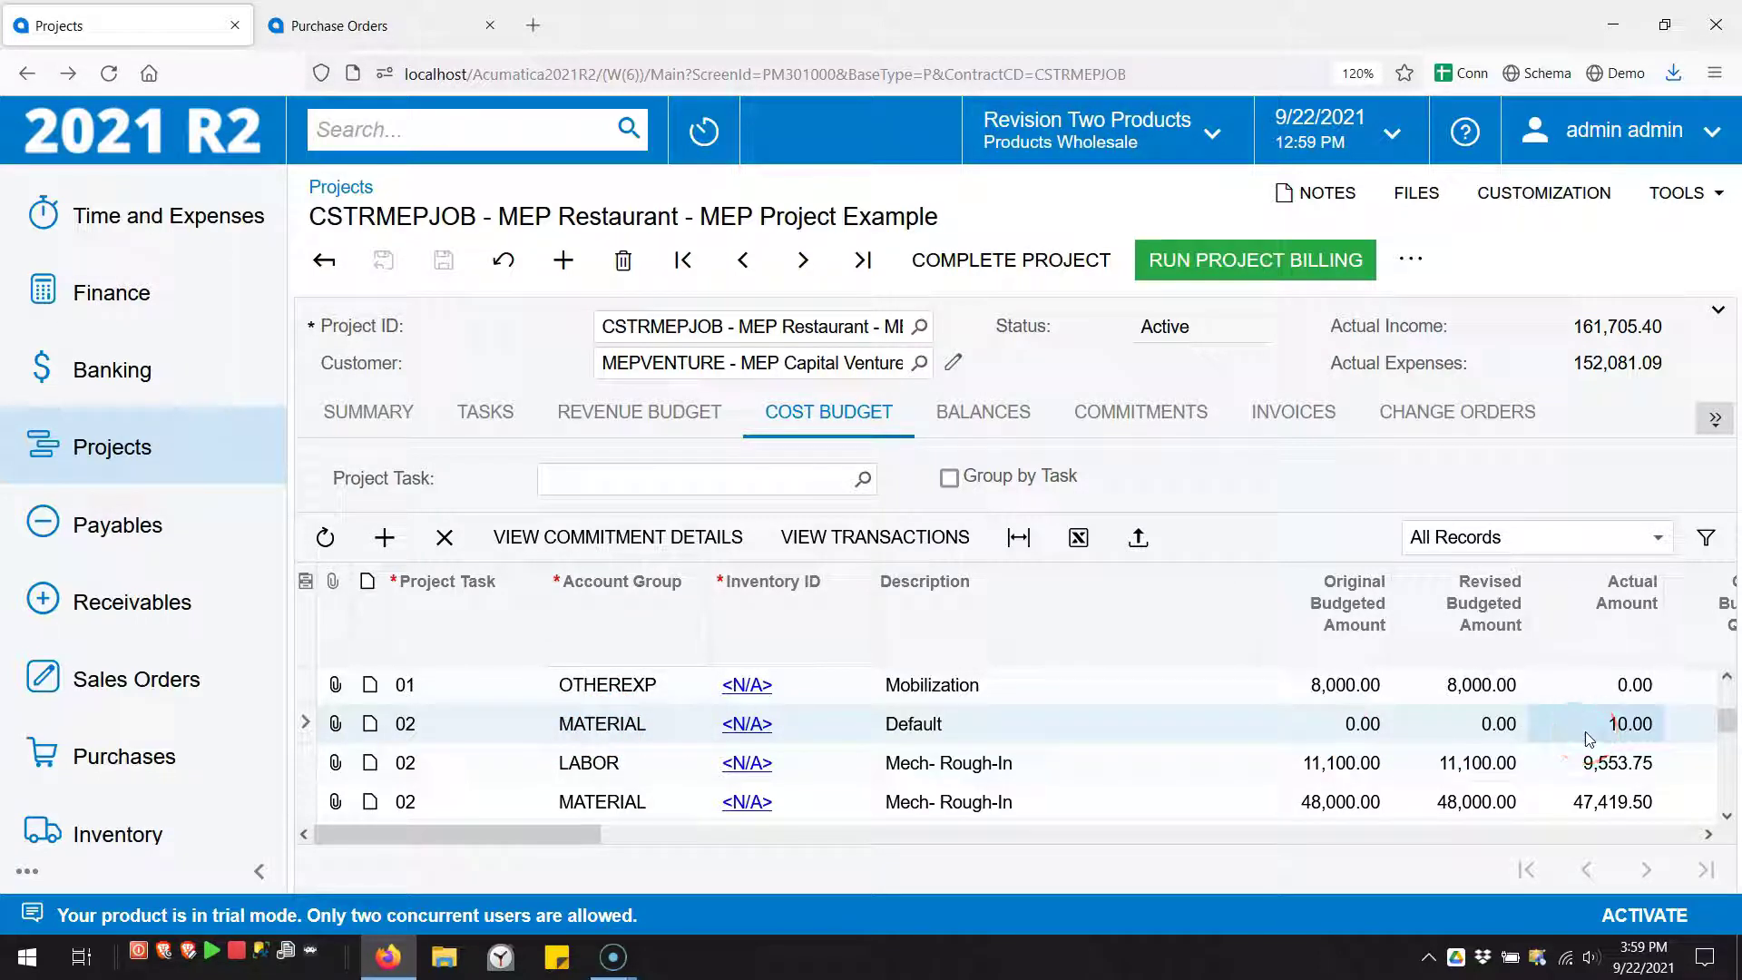
left_click(1620, 737)
Step: Save drop-ship order PO001636, remove its hold, and start a PO receipt for it
left_click(382, 30)
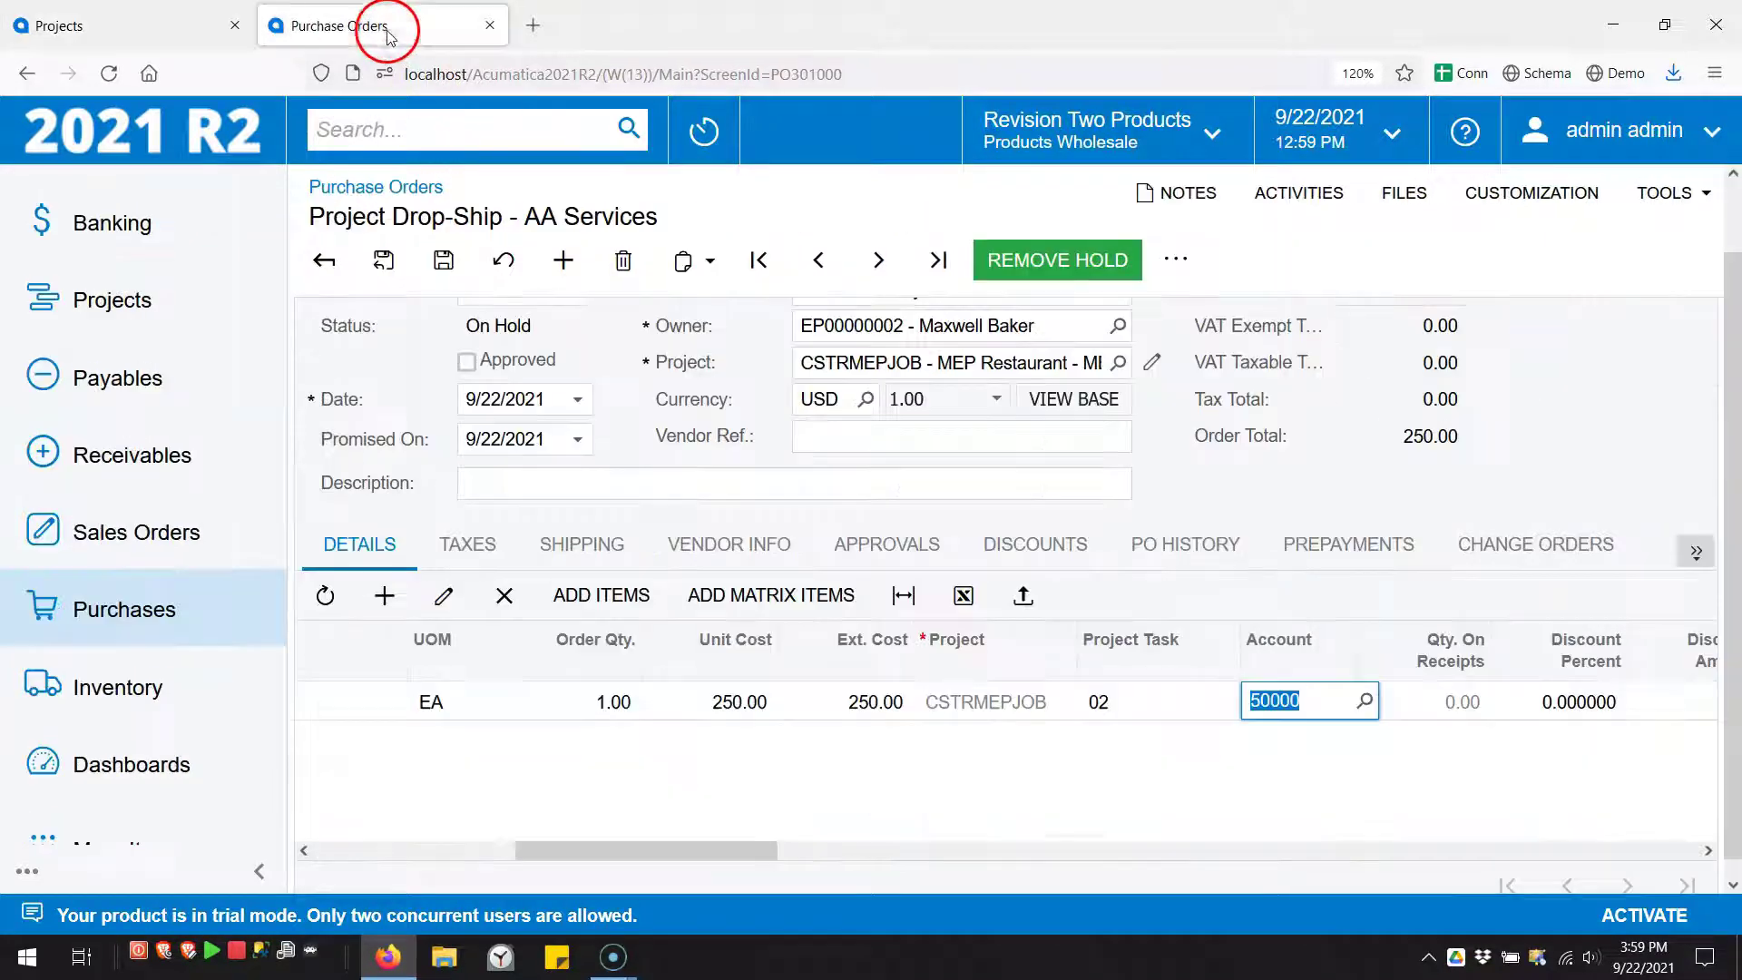
left_click(443, 261)
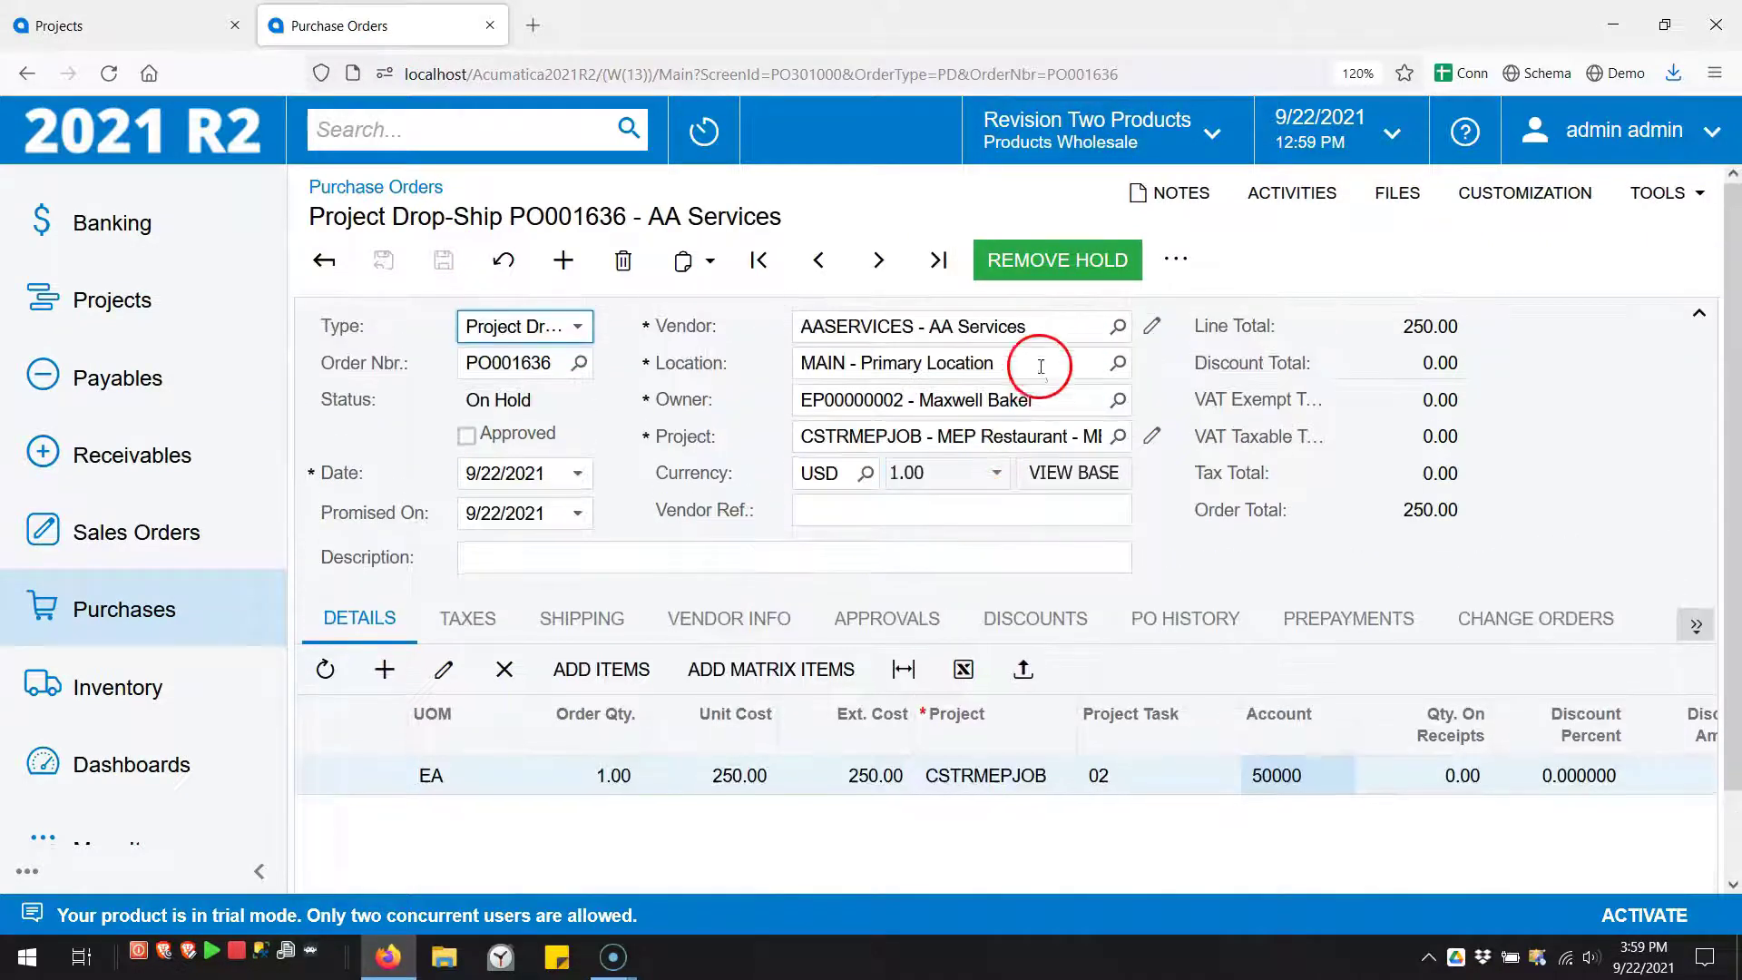
left_click(1048, 262)
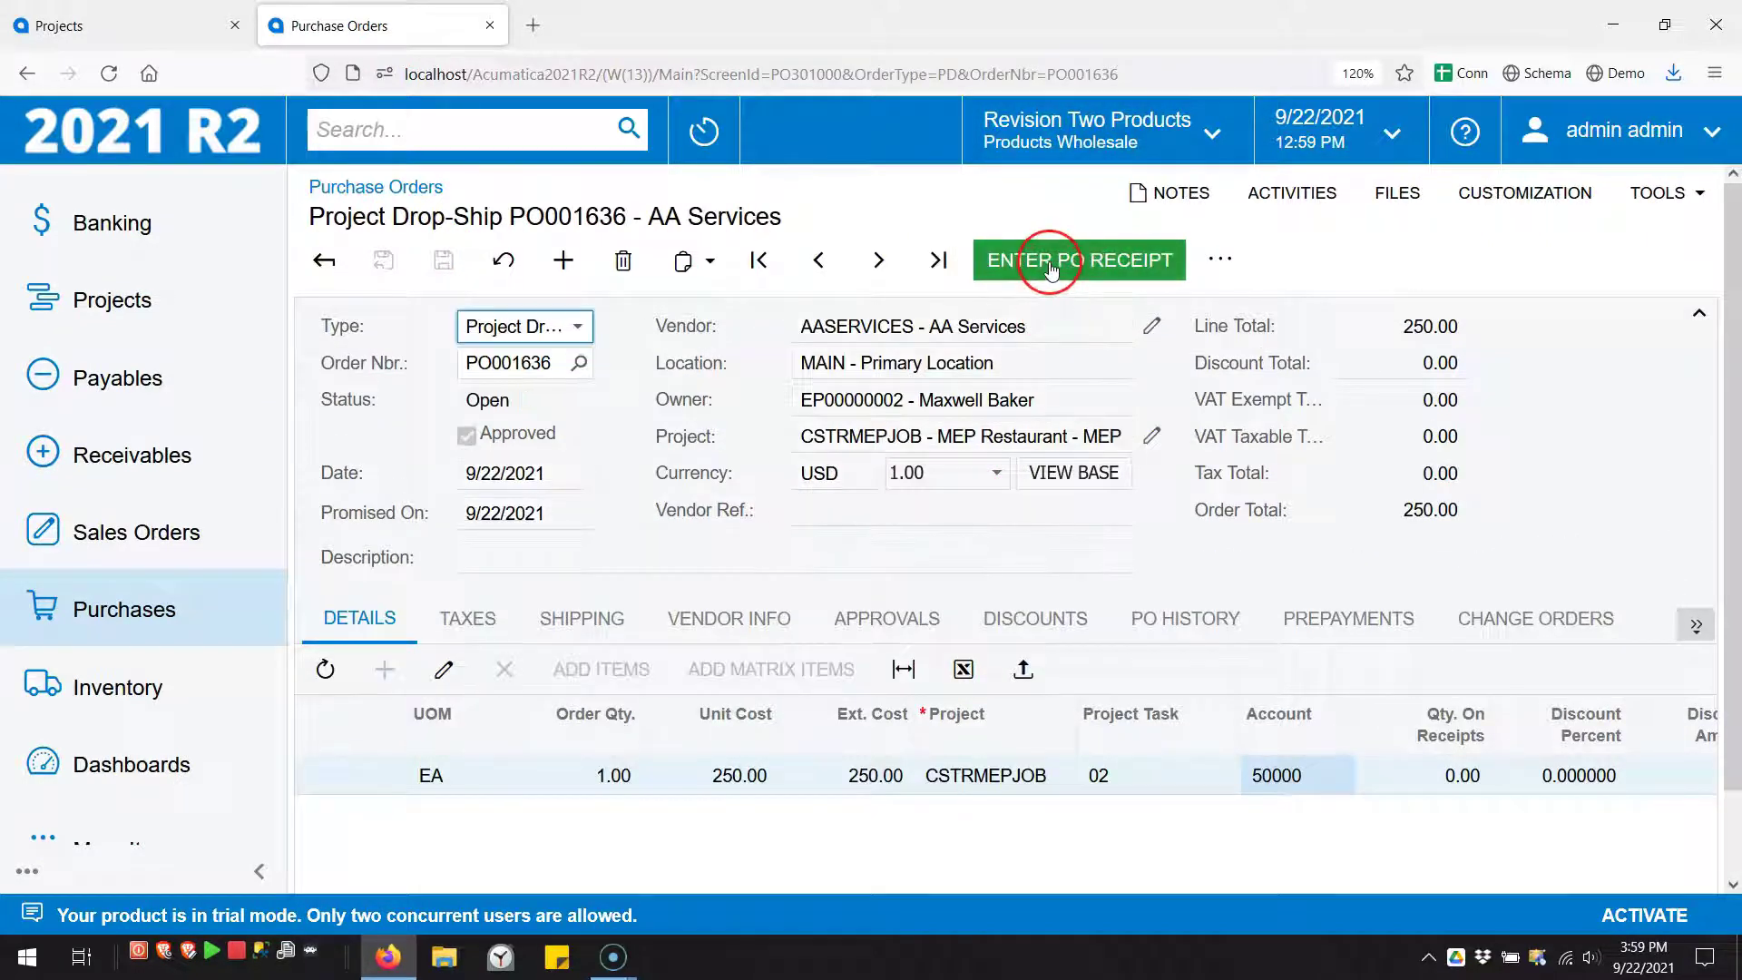
left_click(1050, 264)
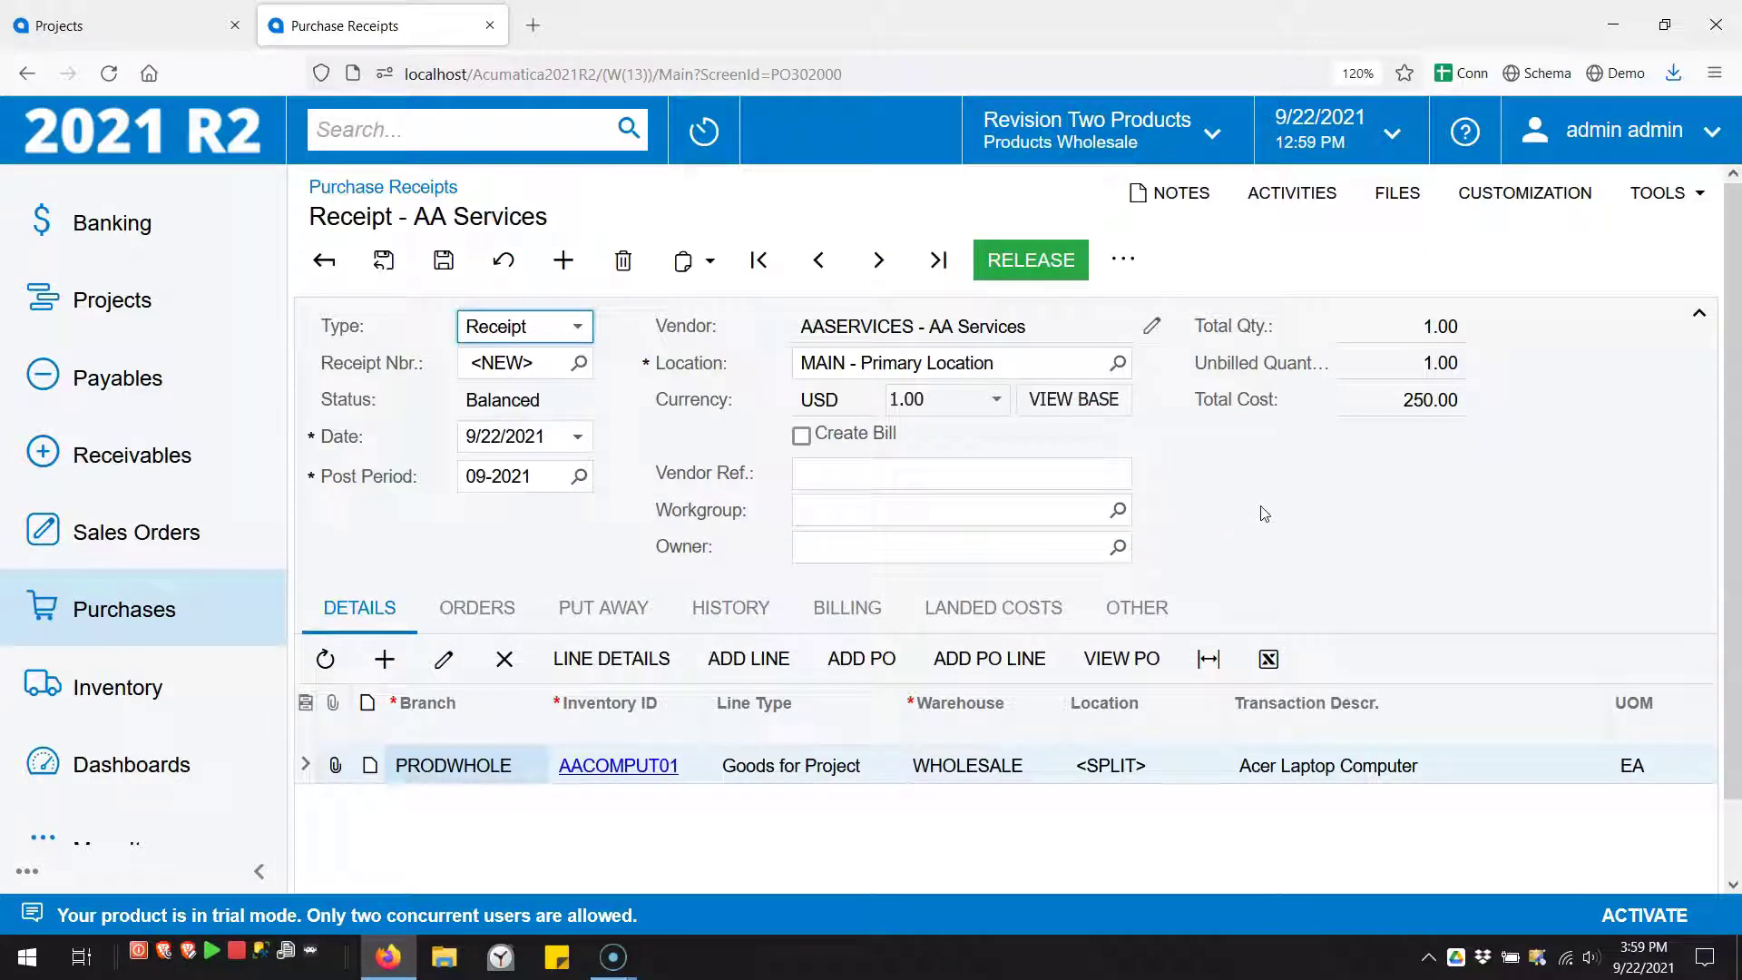
Step: Check the receipt line's warehouse and save receipt PR001605
left_click(942, 773)
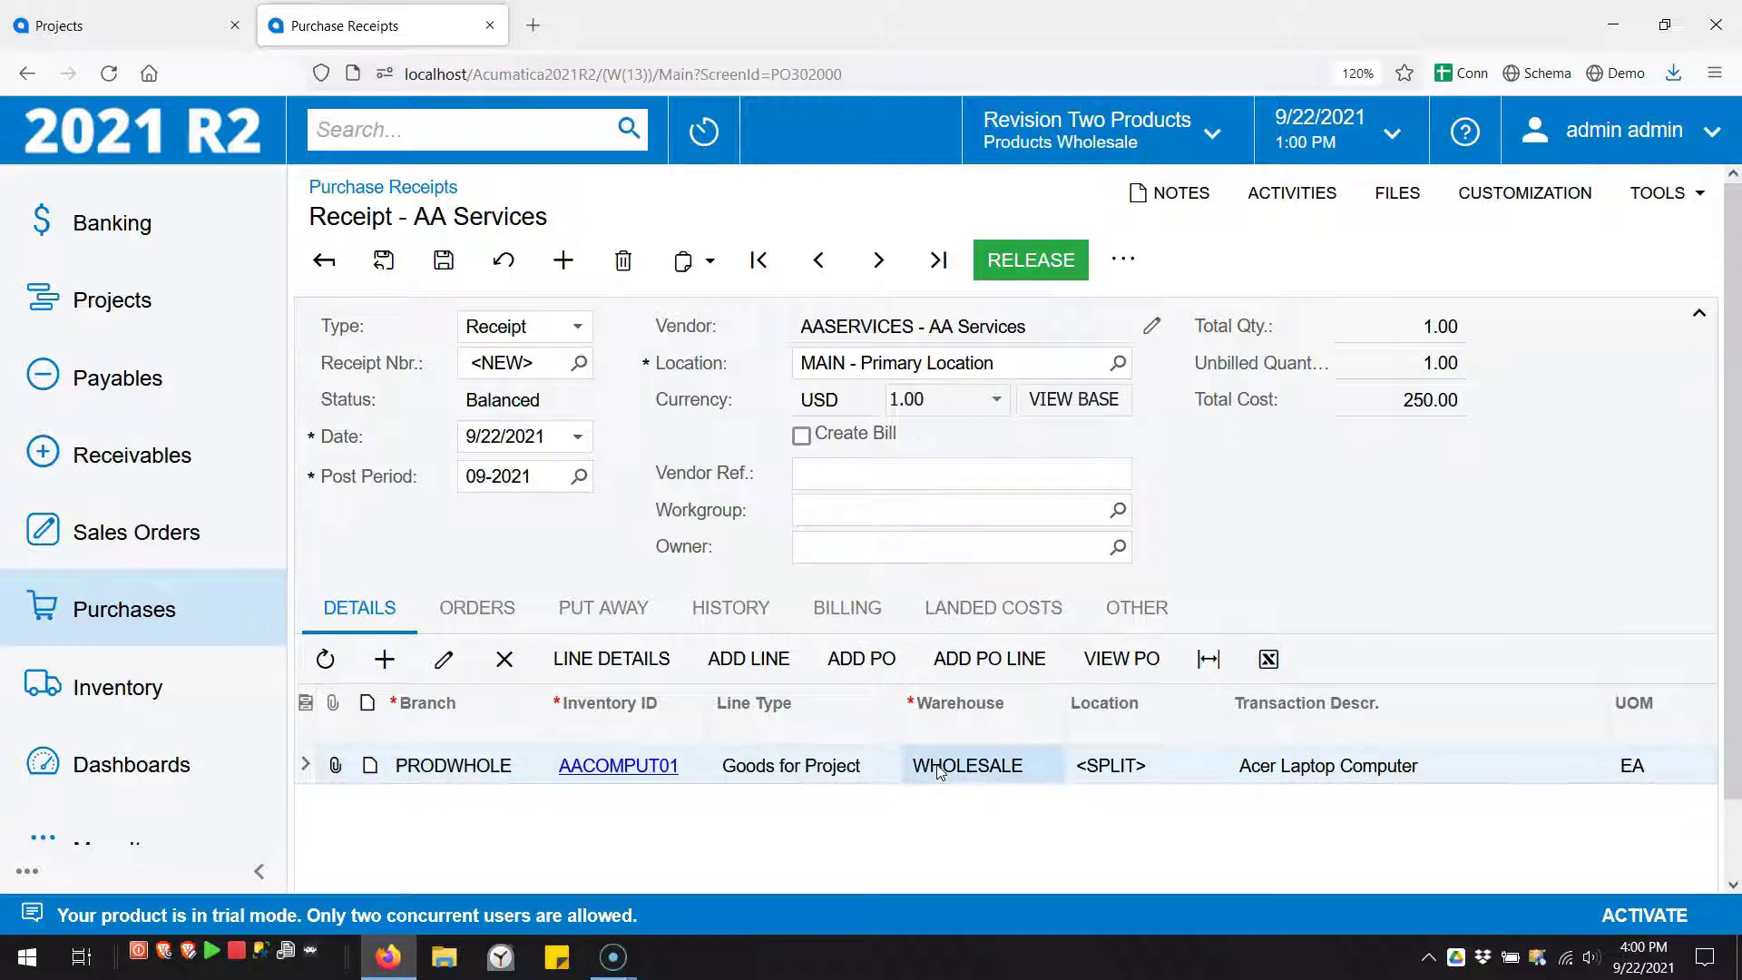
left_click(939, 771)
left_click(944, 617)
left_click(445, 263)
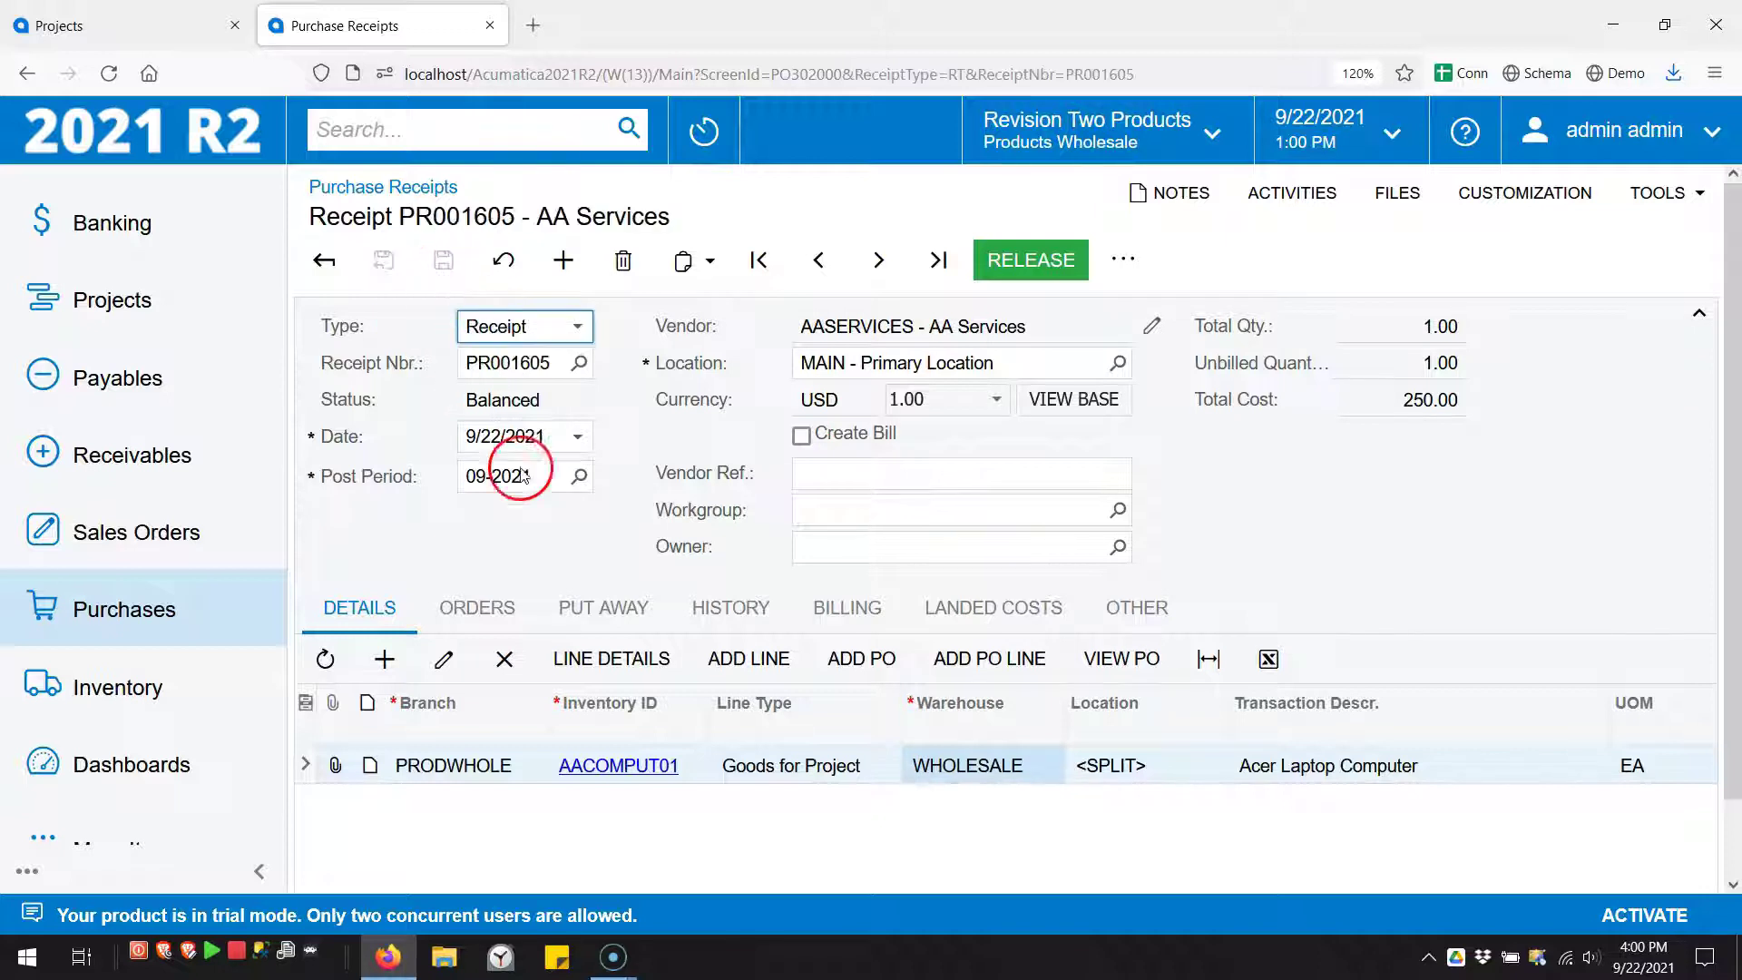
Step: Check the line's receipt quantity and open its linked order PO001636
scroll(907, 821, "down", 1)
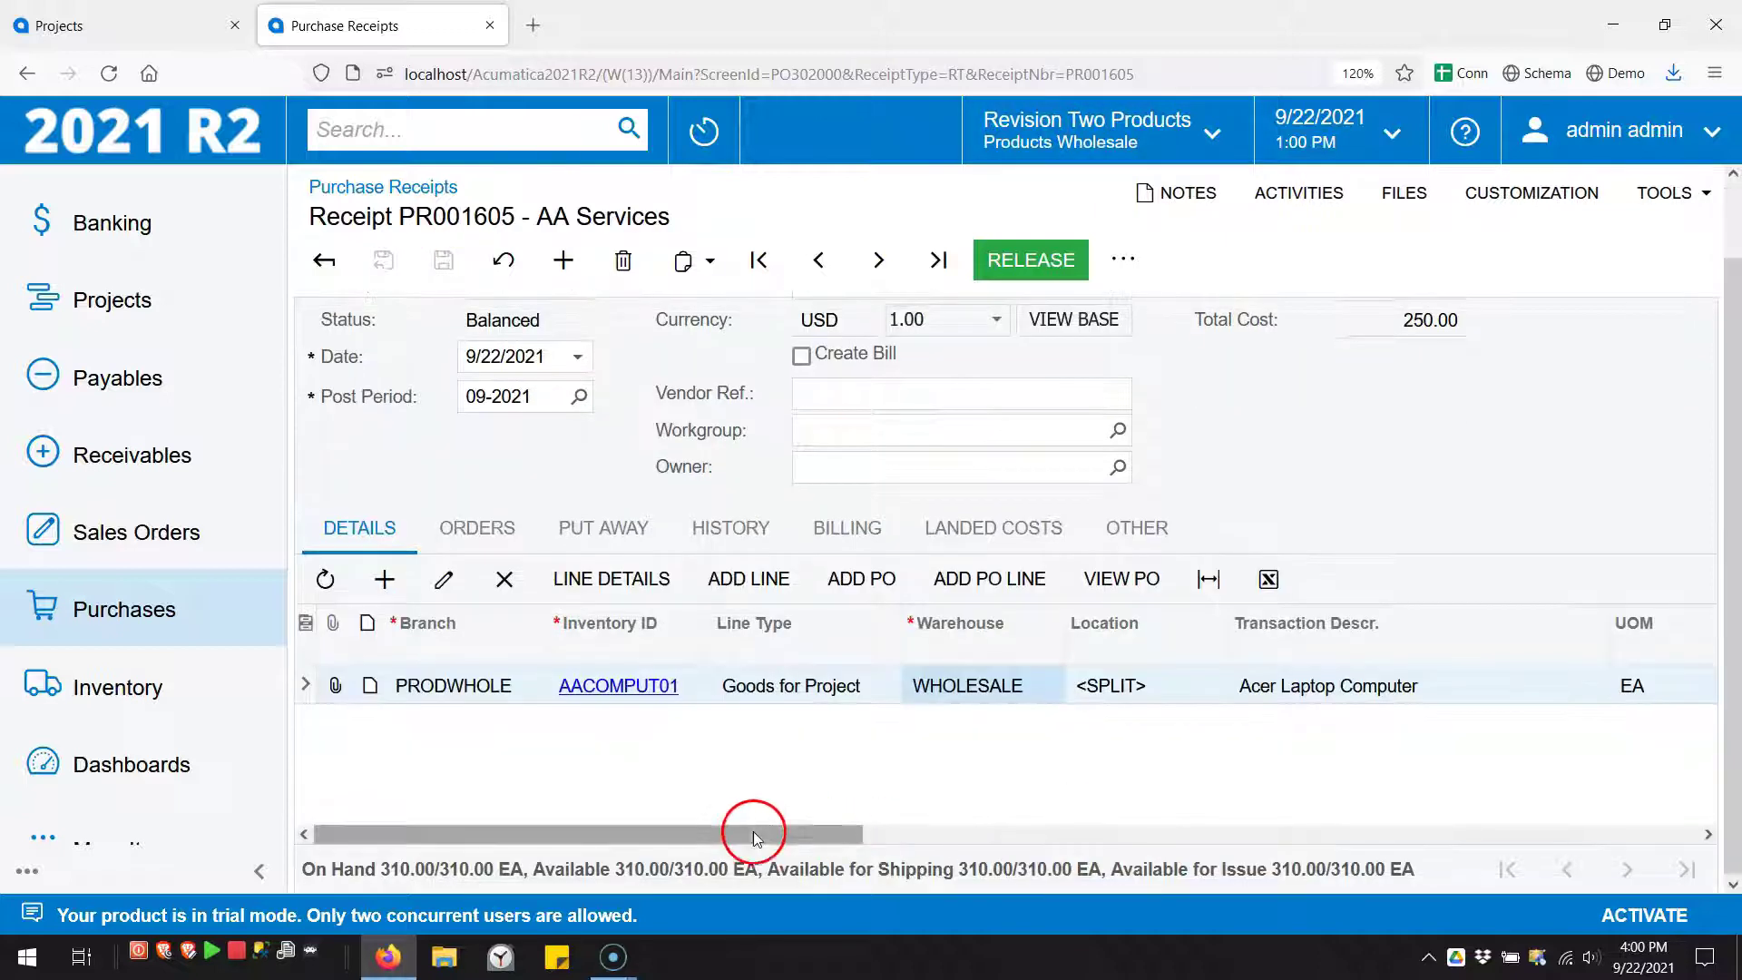
left_click_drag(753, 831, 1117, 840)
left_click(1491, 694)
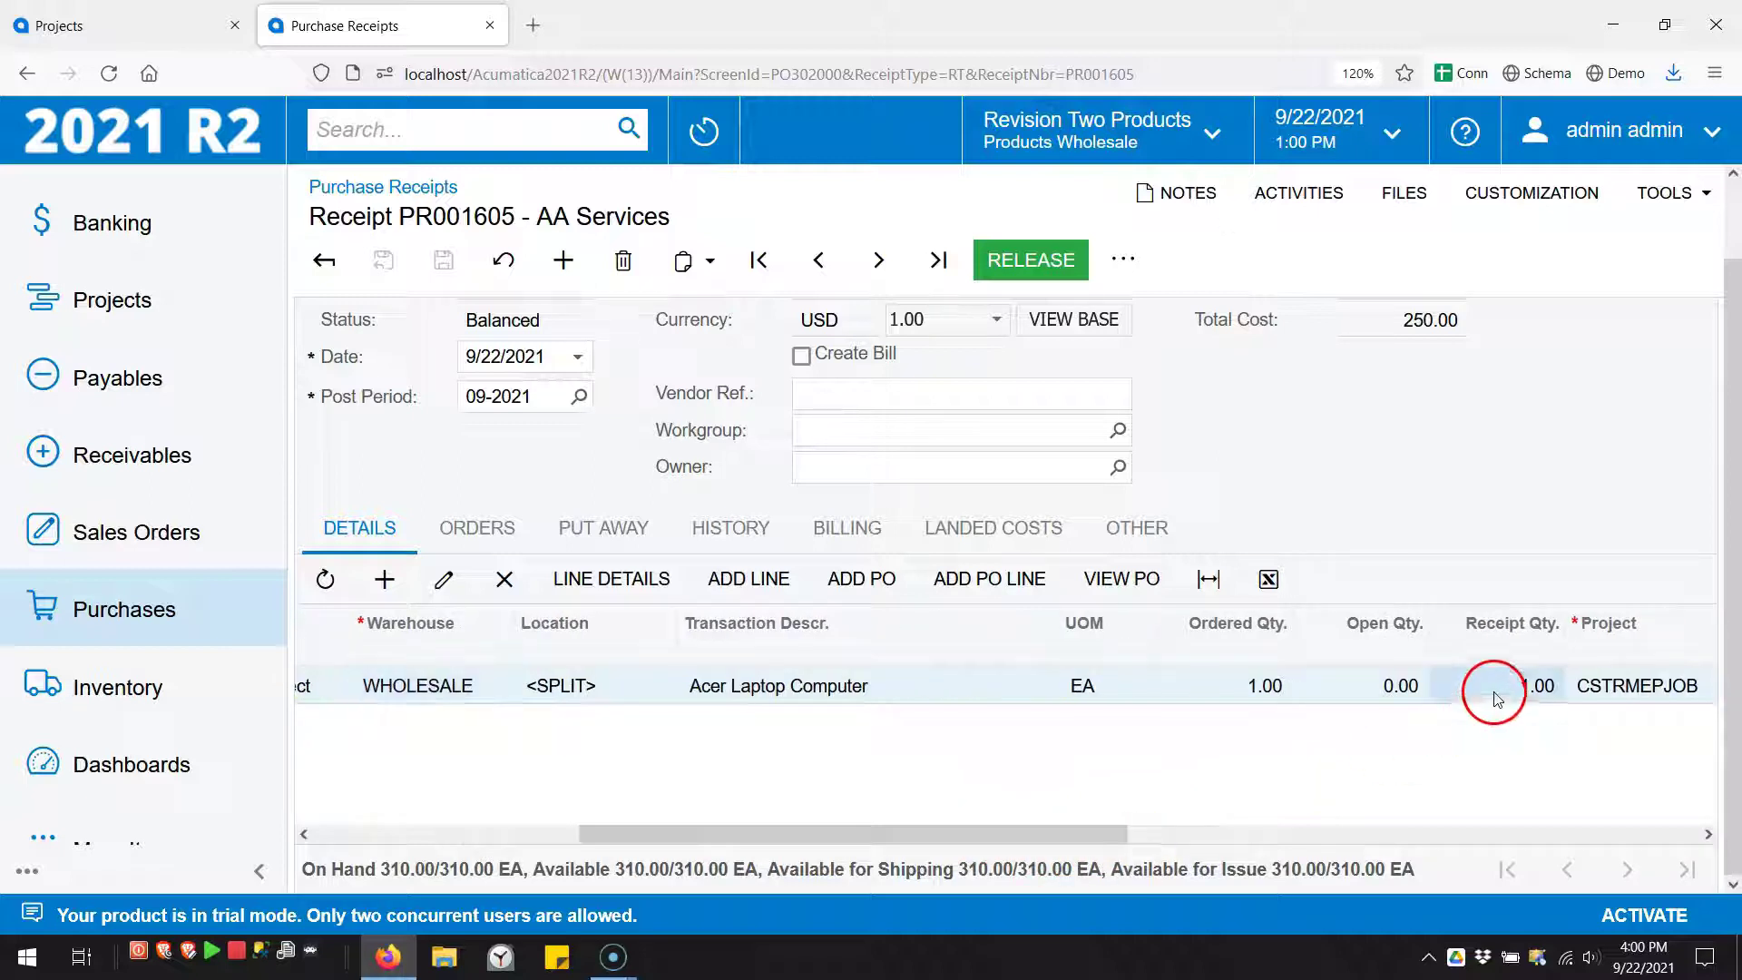
scroll(832, 568, "up", 1)
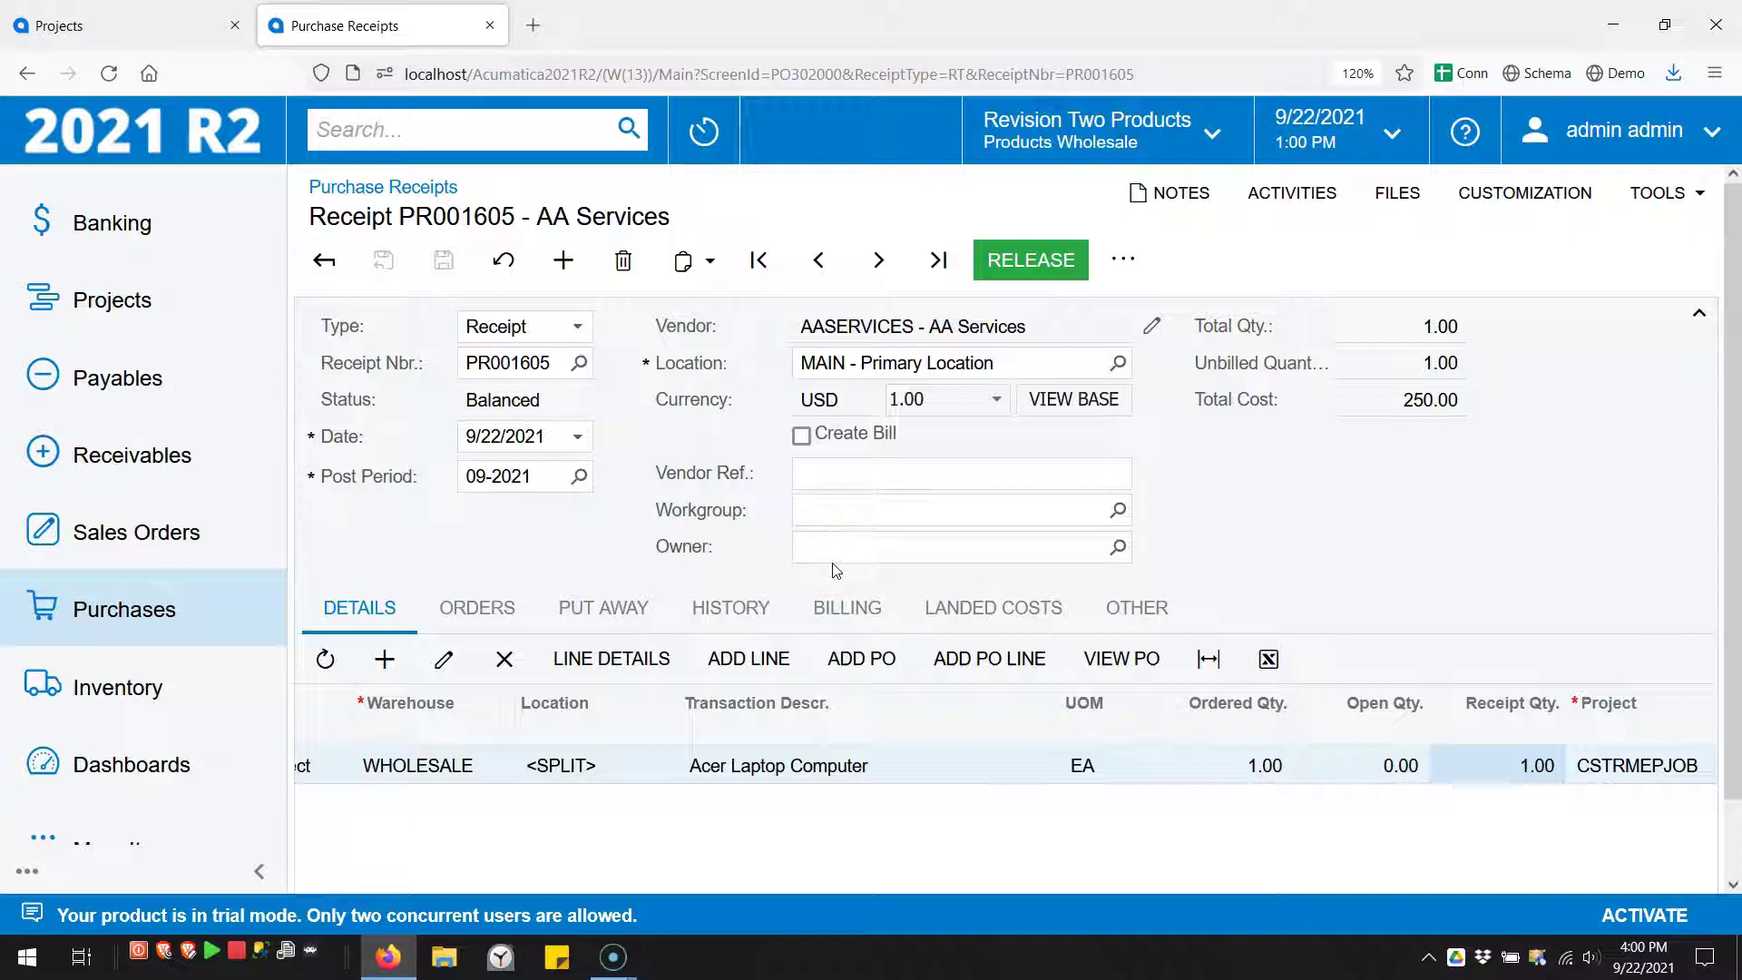
scroll(844, 743, "down", 1)
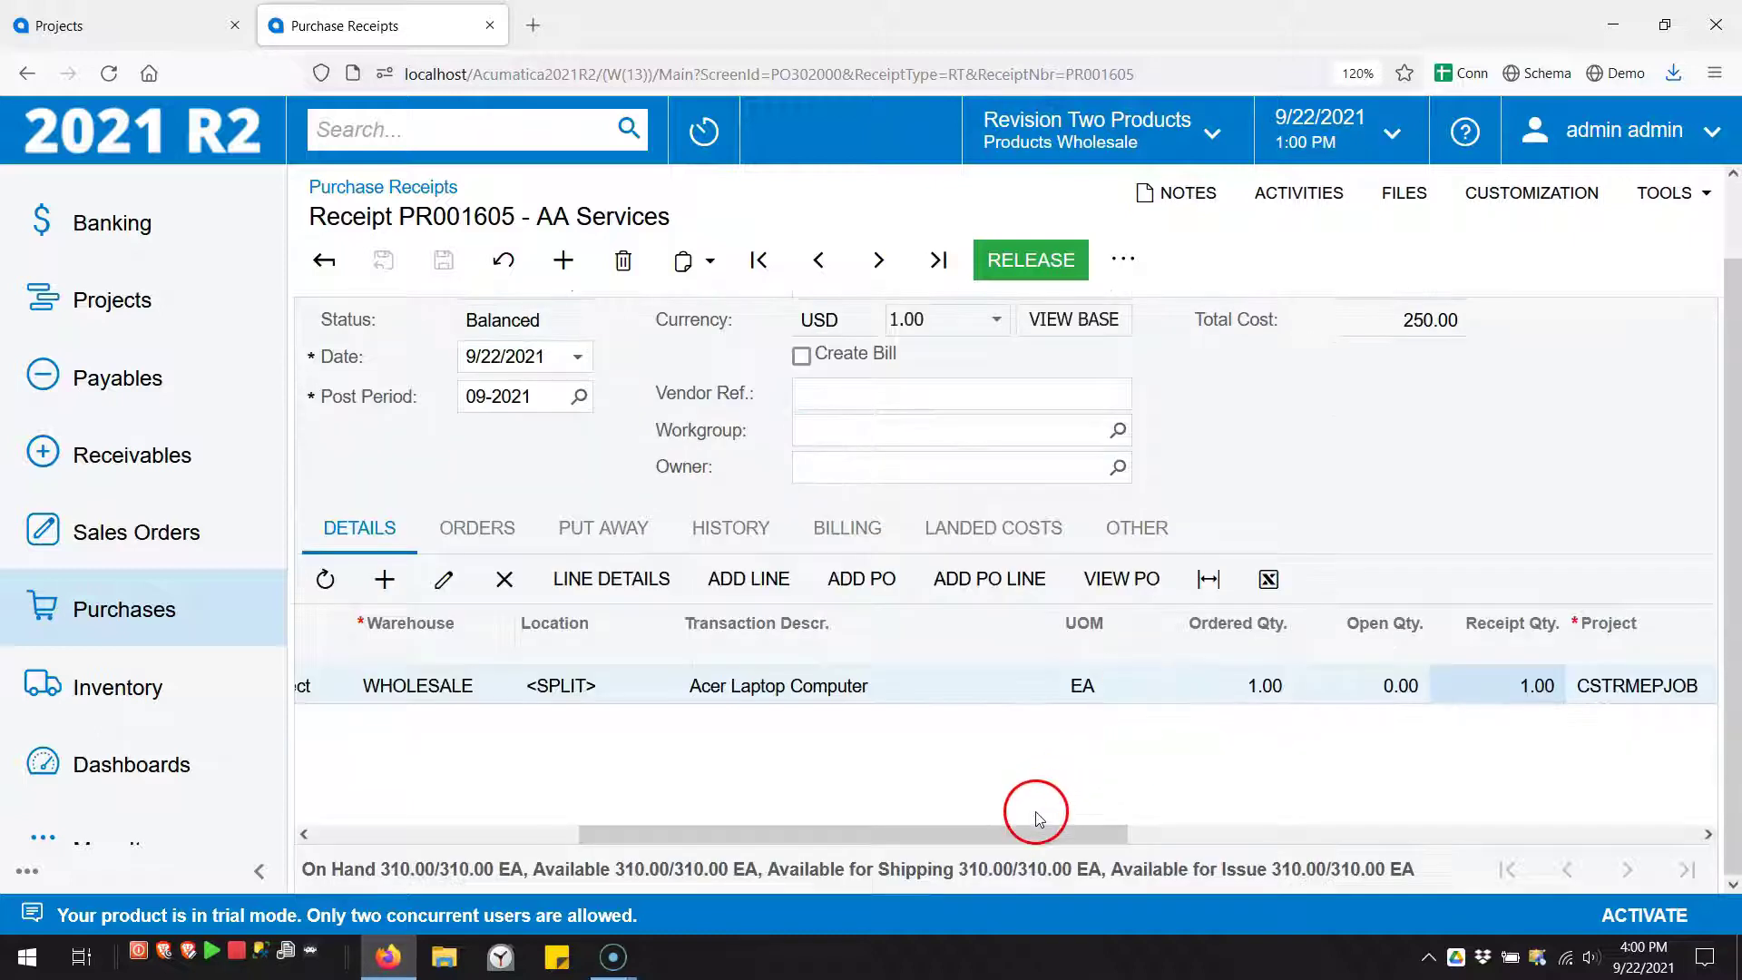
left_click_drag(1039, 818, 1594, 863)
left_click(1428, 689)
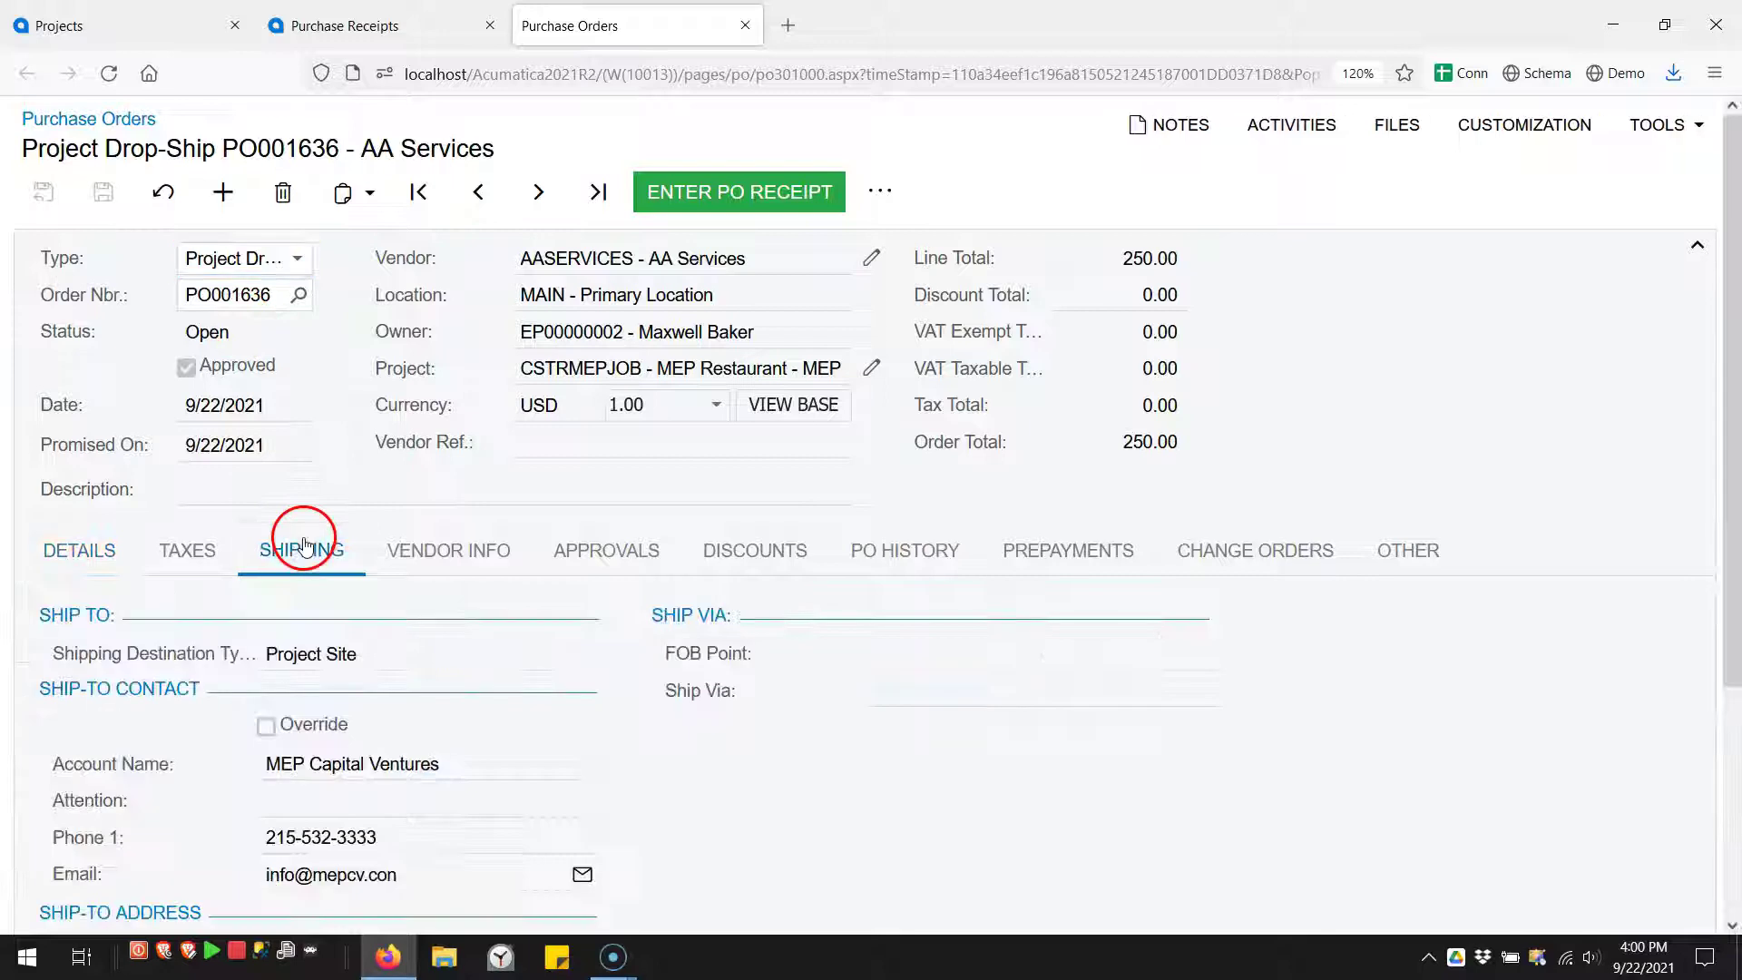
scroll(417, 467, "down", 3)
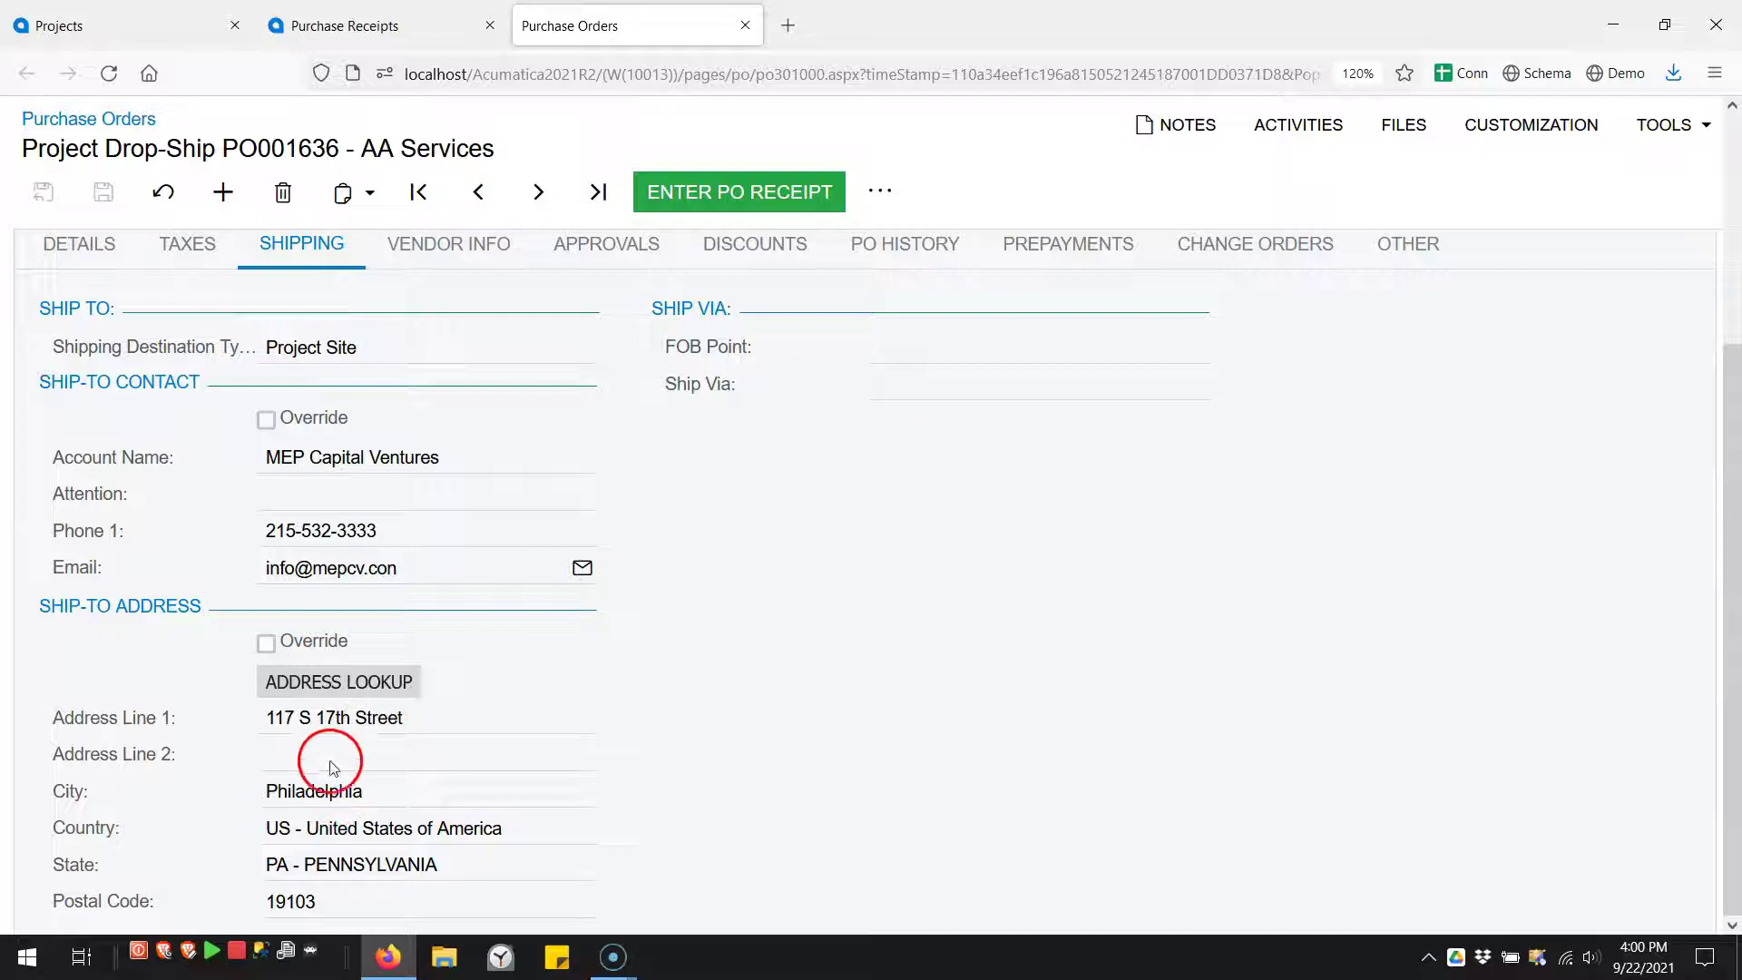
Step: Check the project's street and city on its Summary, then close the purchase order tab
left_click(100, 22)
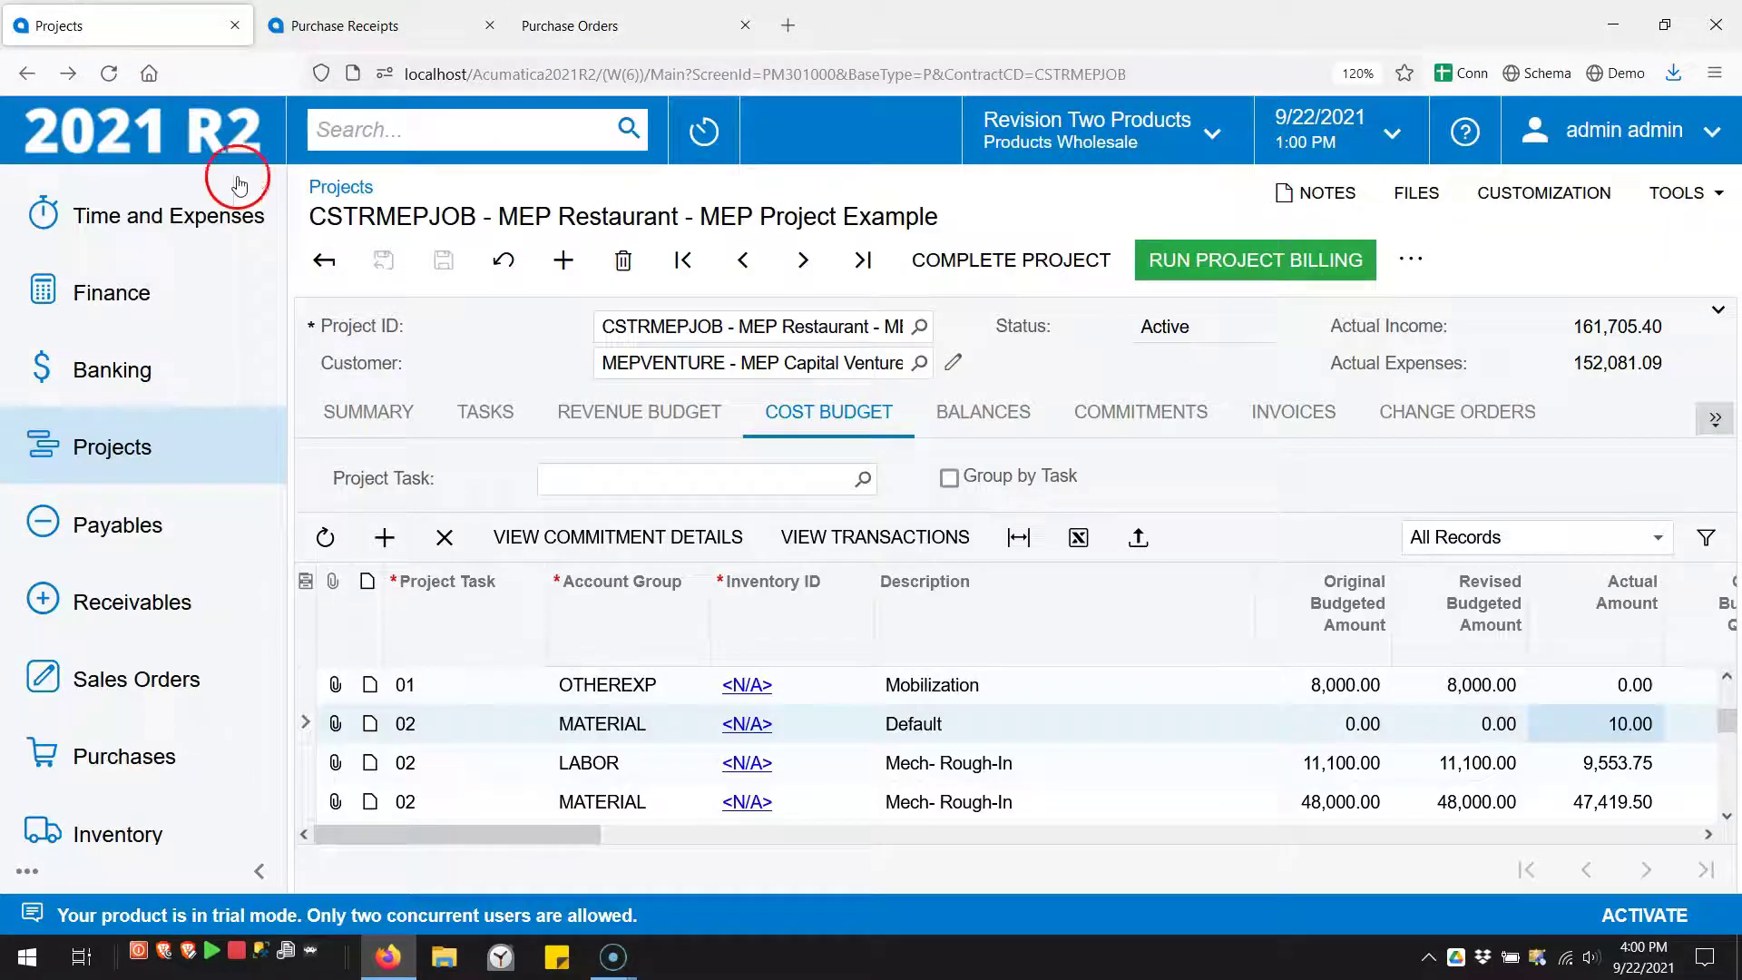
left_click(385, 416)
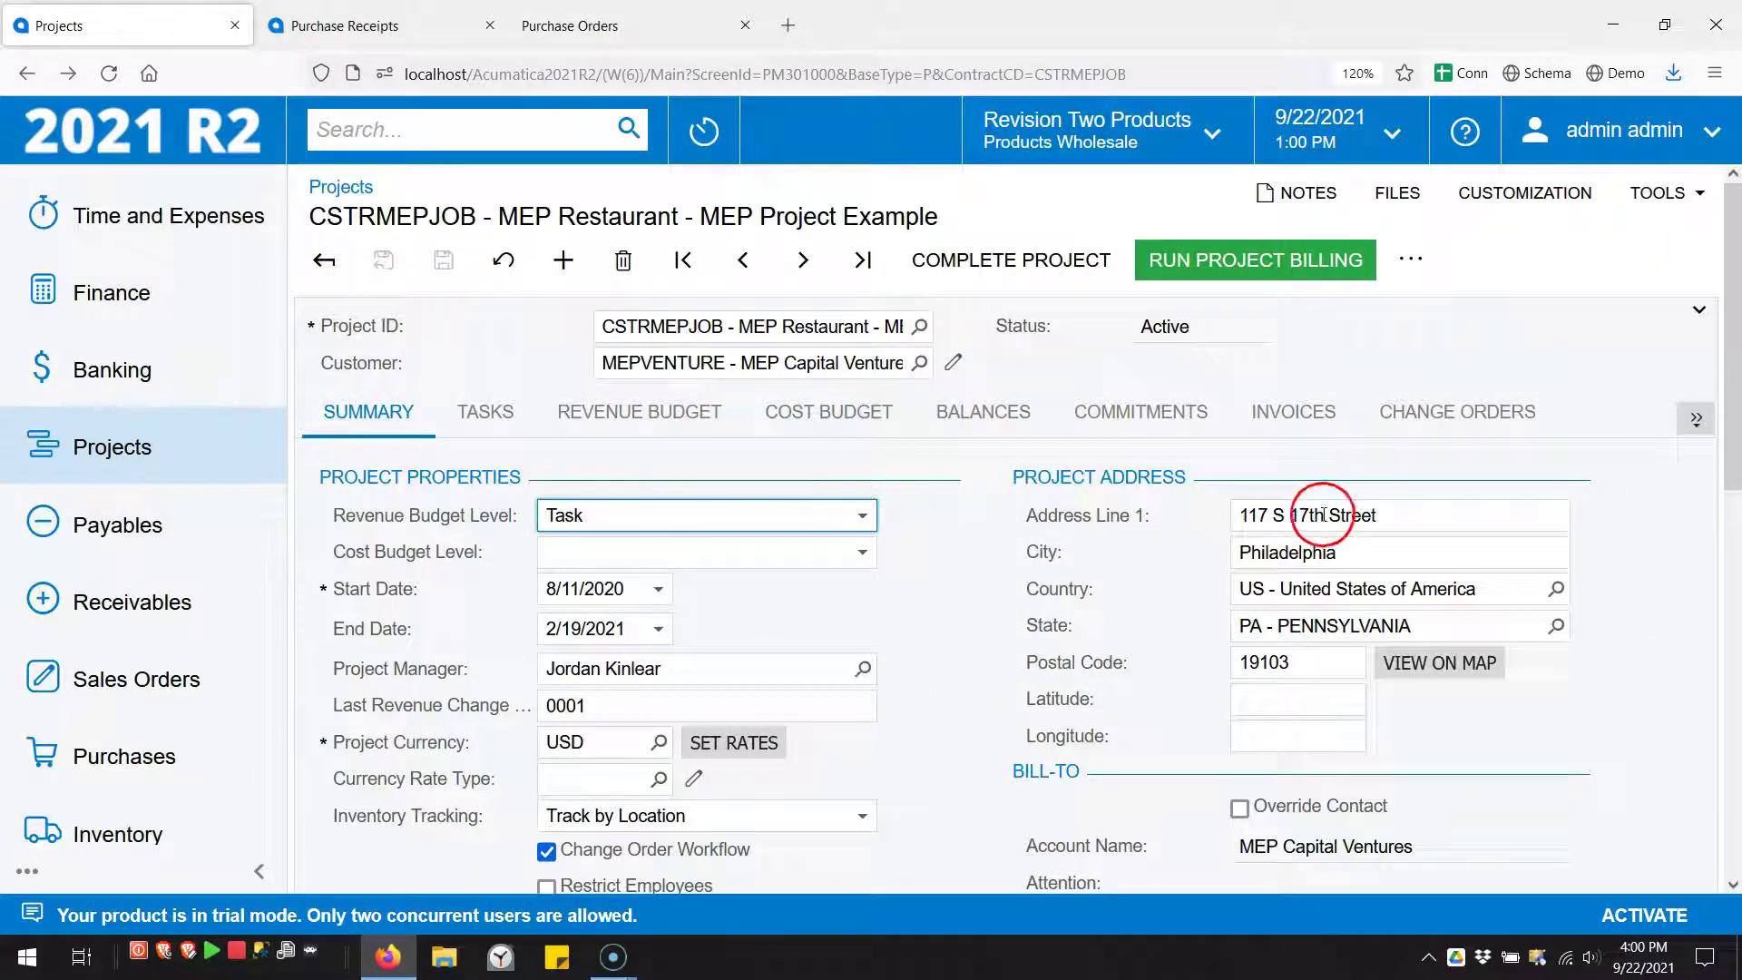
left_click(1402, 516)
left_click(1387, 559)
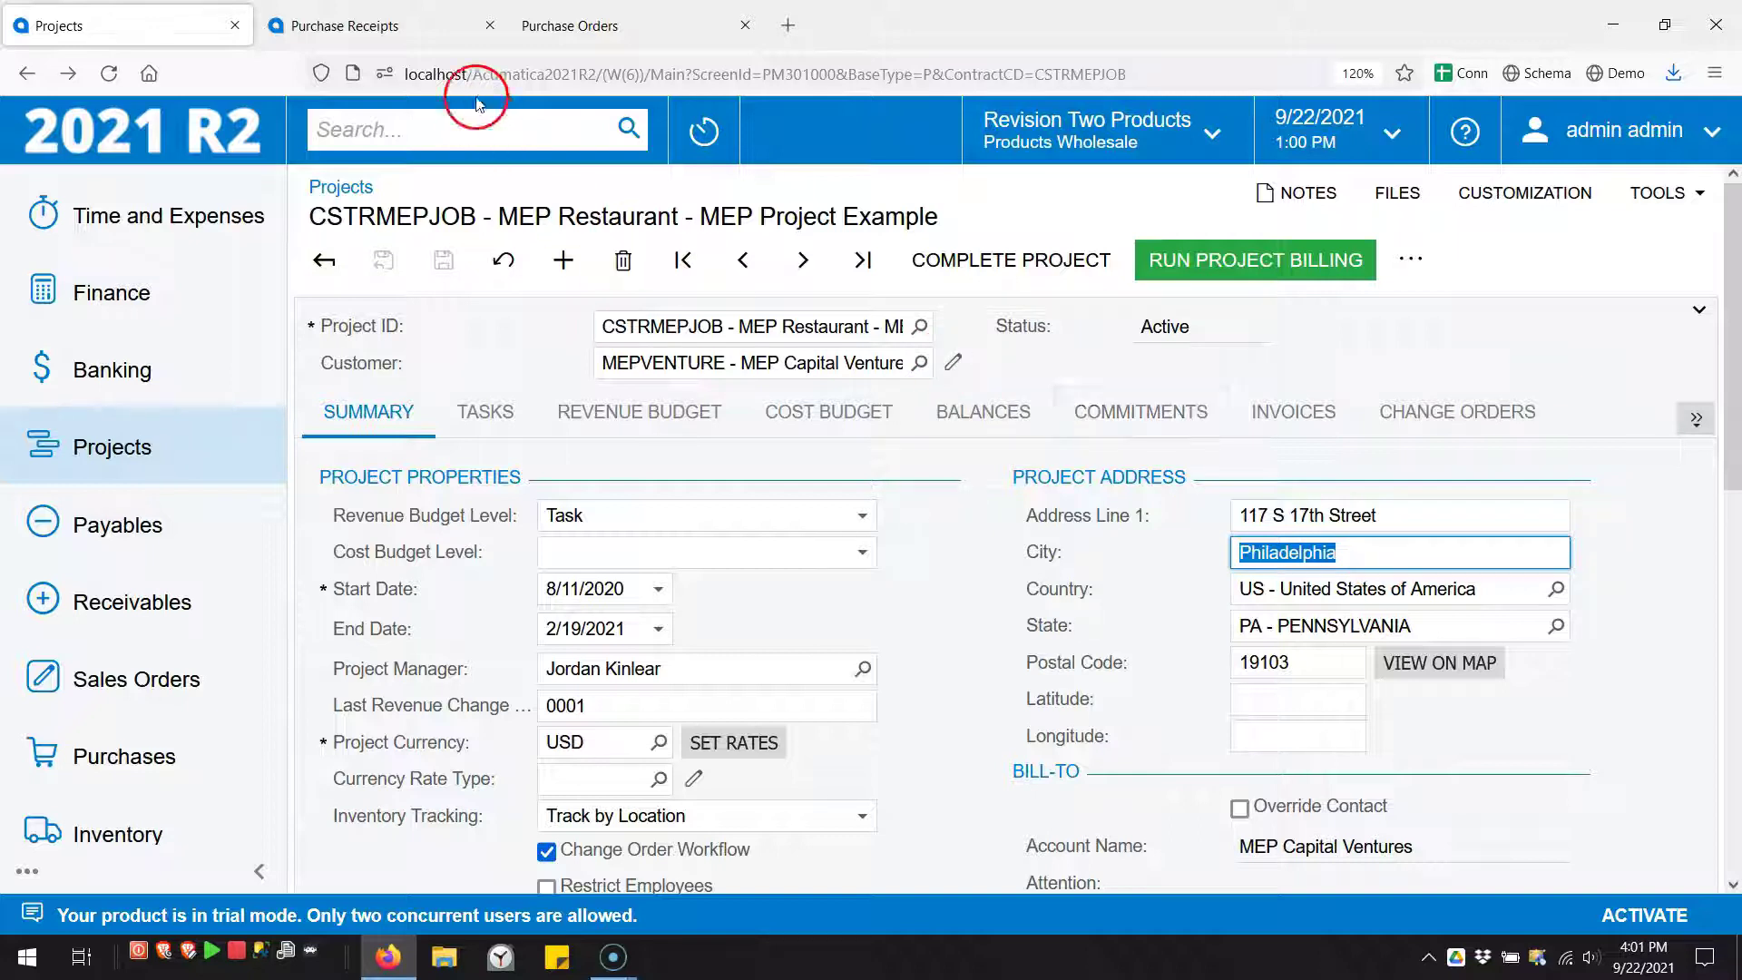
left_click(557, 27)
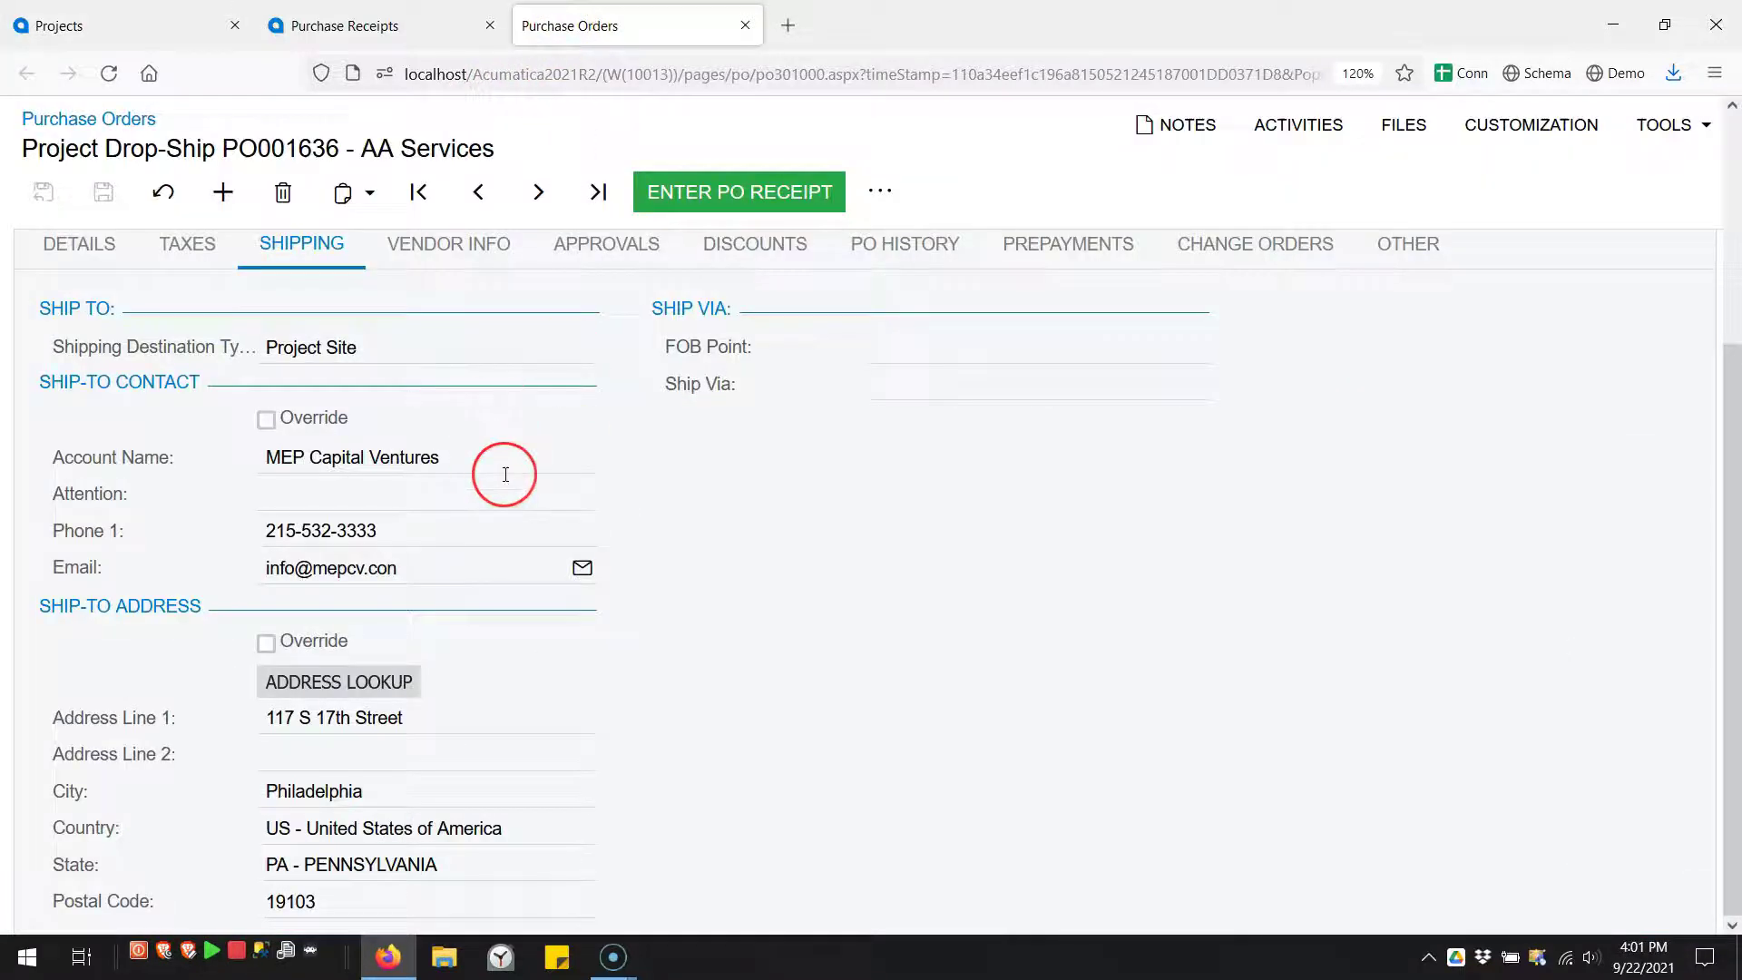
left_click(707, 71)
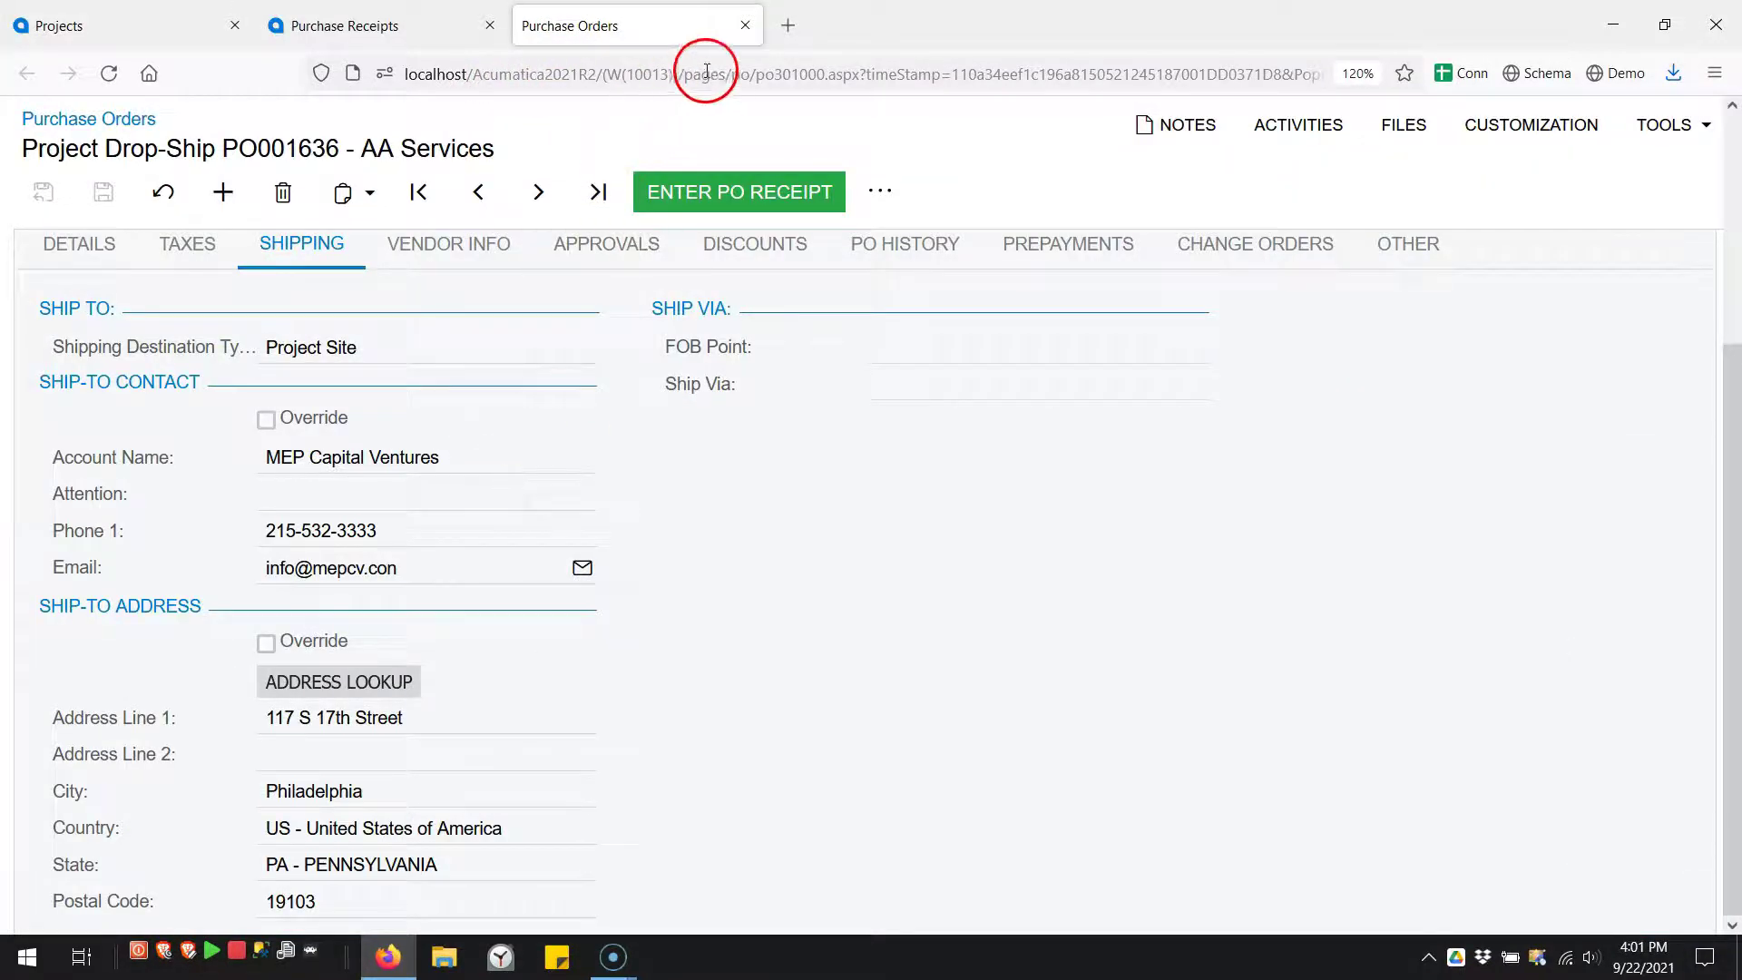
left_click(745, 25)
Step: Release receipt PR001605 and inspect its Other tab, where IN Ref. Nbr. is empty
left_click(1002, 263)
left_click(1082, 428)
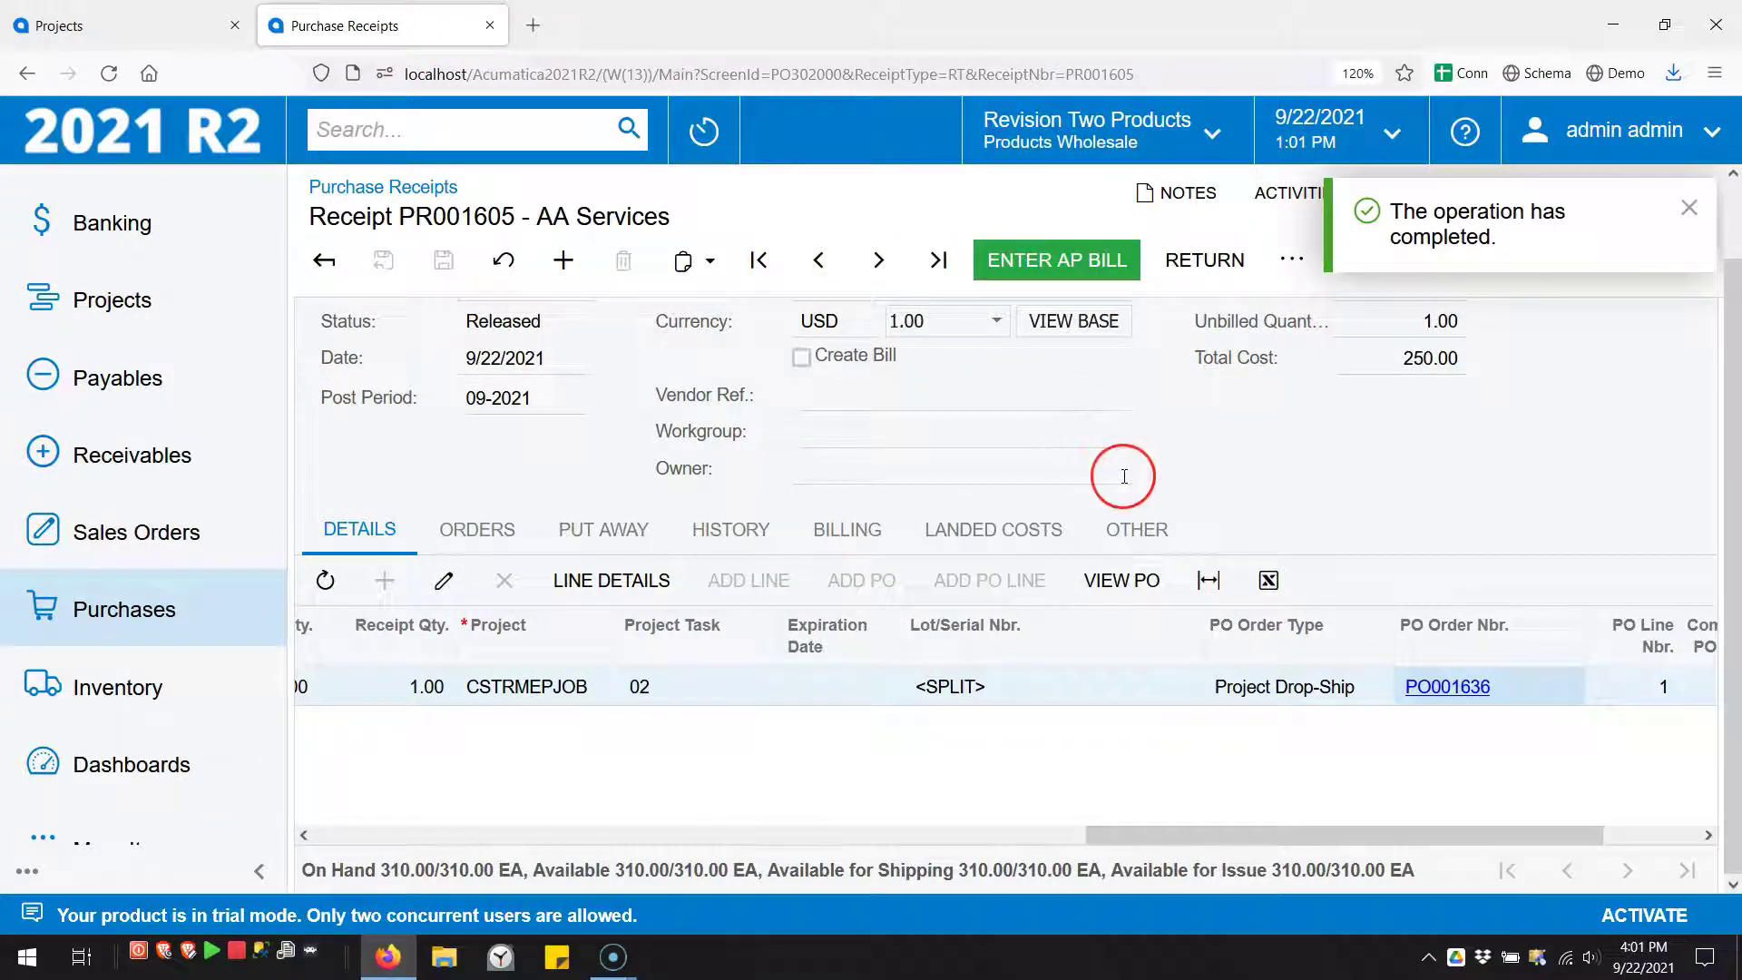
scroll(1107, 453, "up", 1)
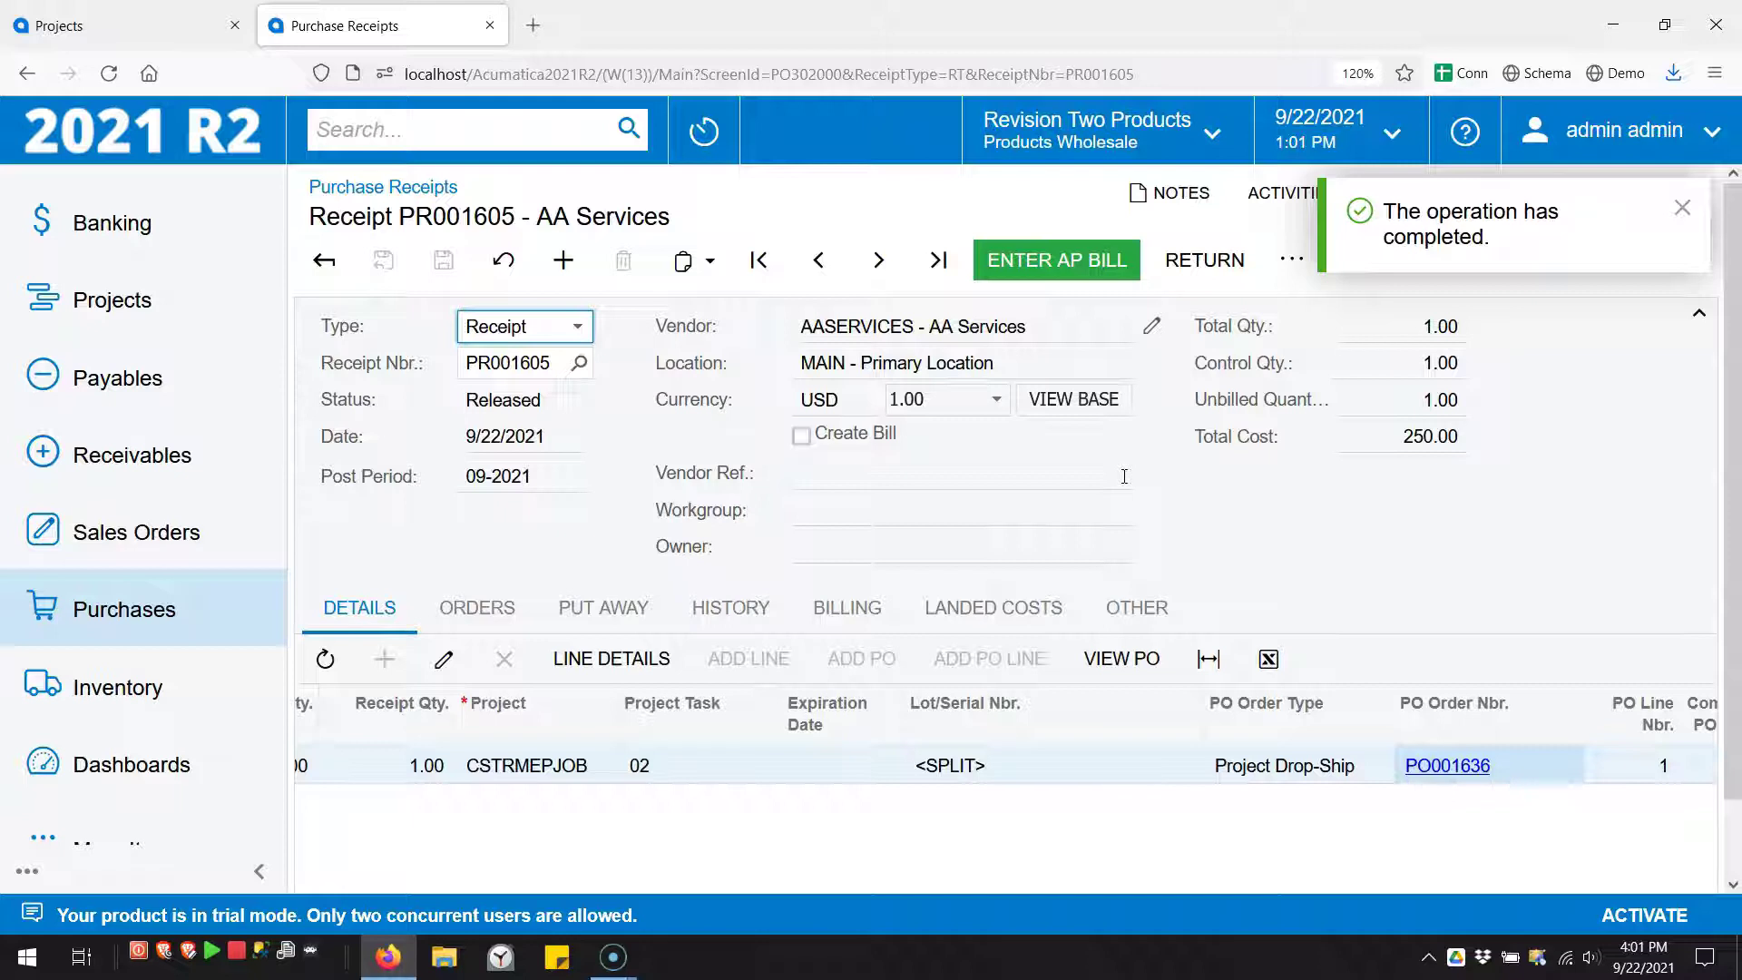
left_click(1125, 606)
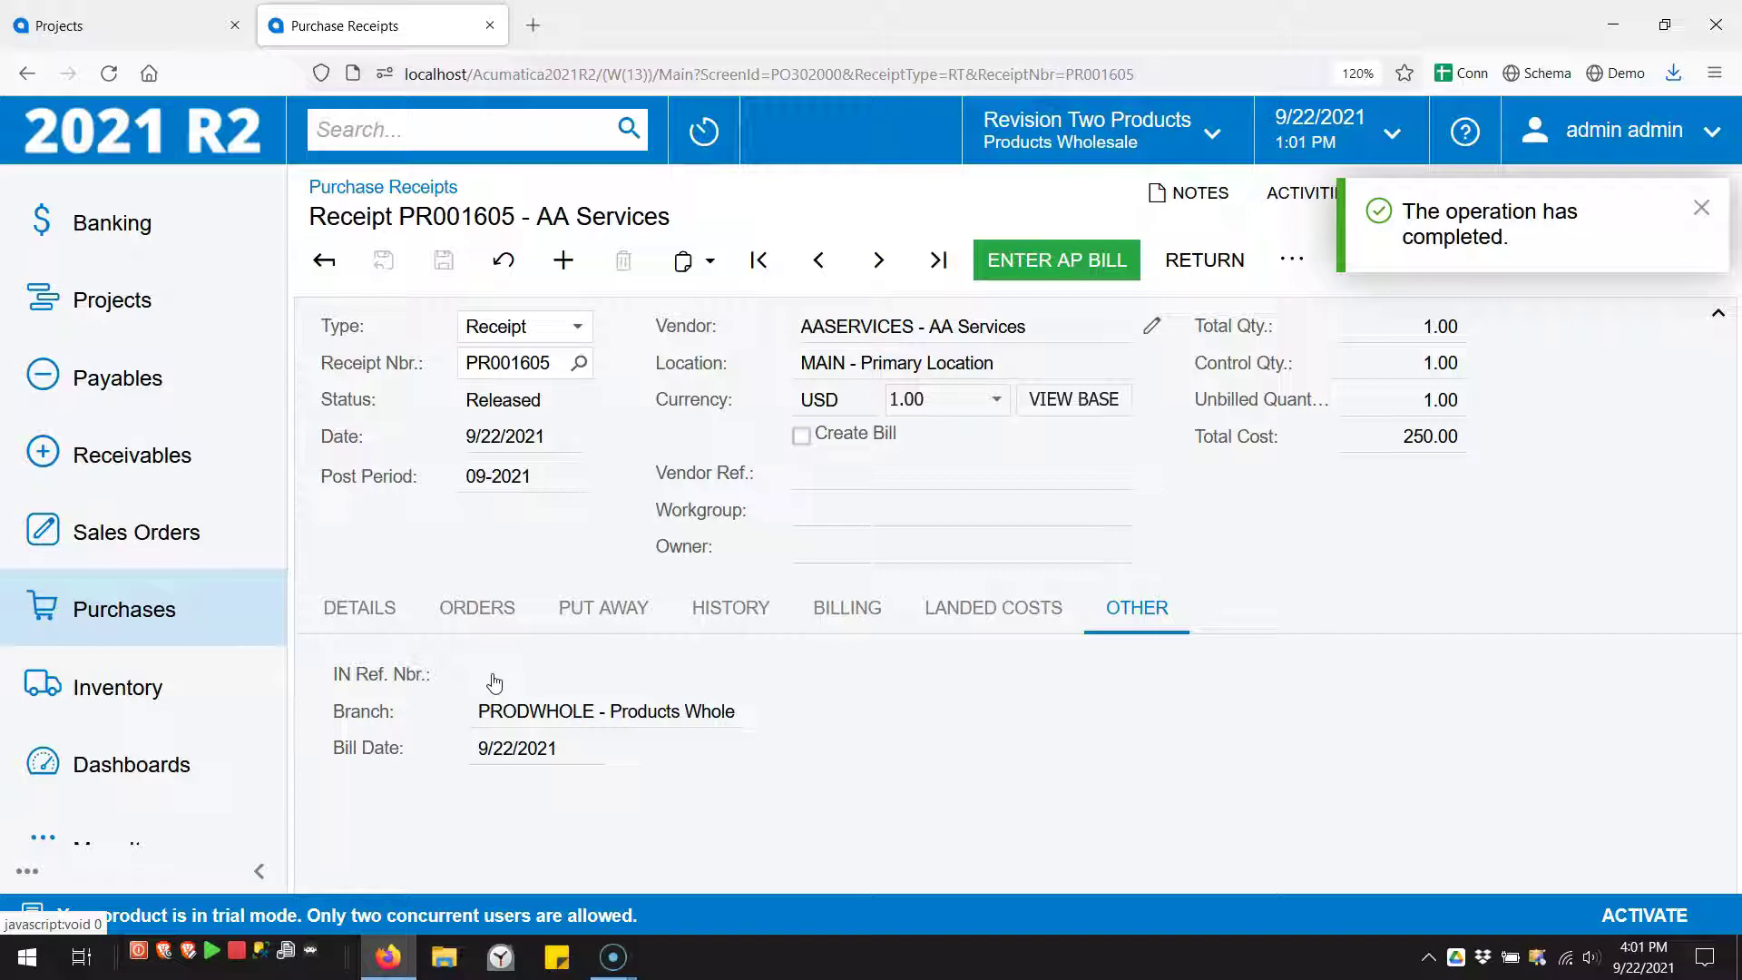
left_click(524, 682)
left_click(520, 685)
Step: Refresh CSTRMEPJOB's cost budget, confirming 02 MATERIAL actual stays 10.00, then return to the receipt
left_click(133, 16)
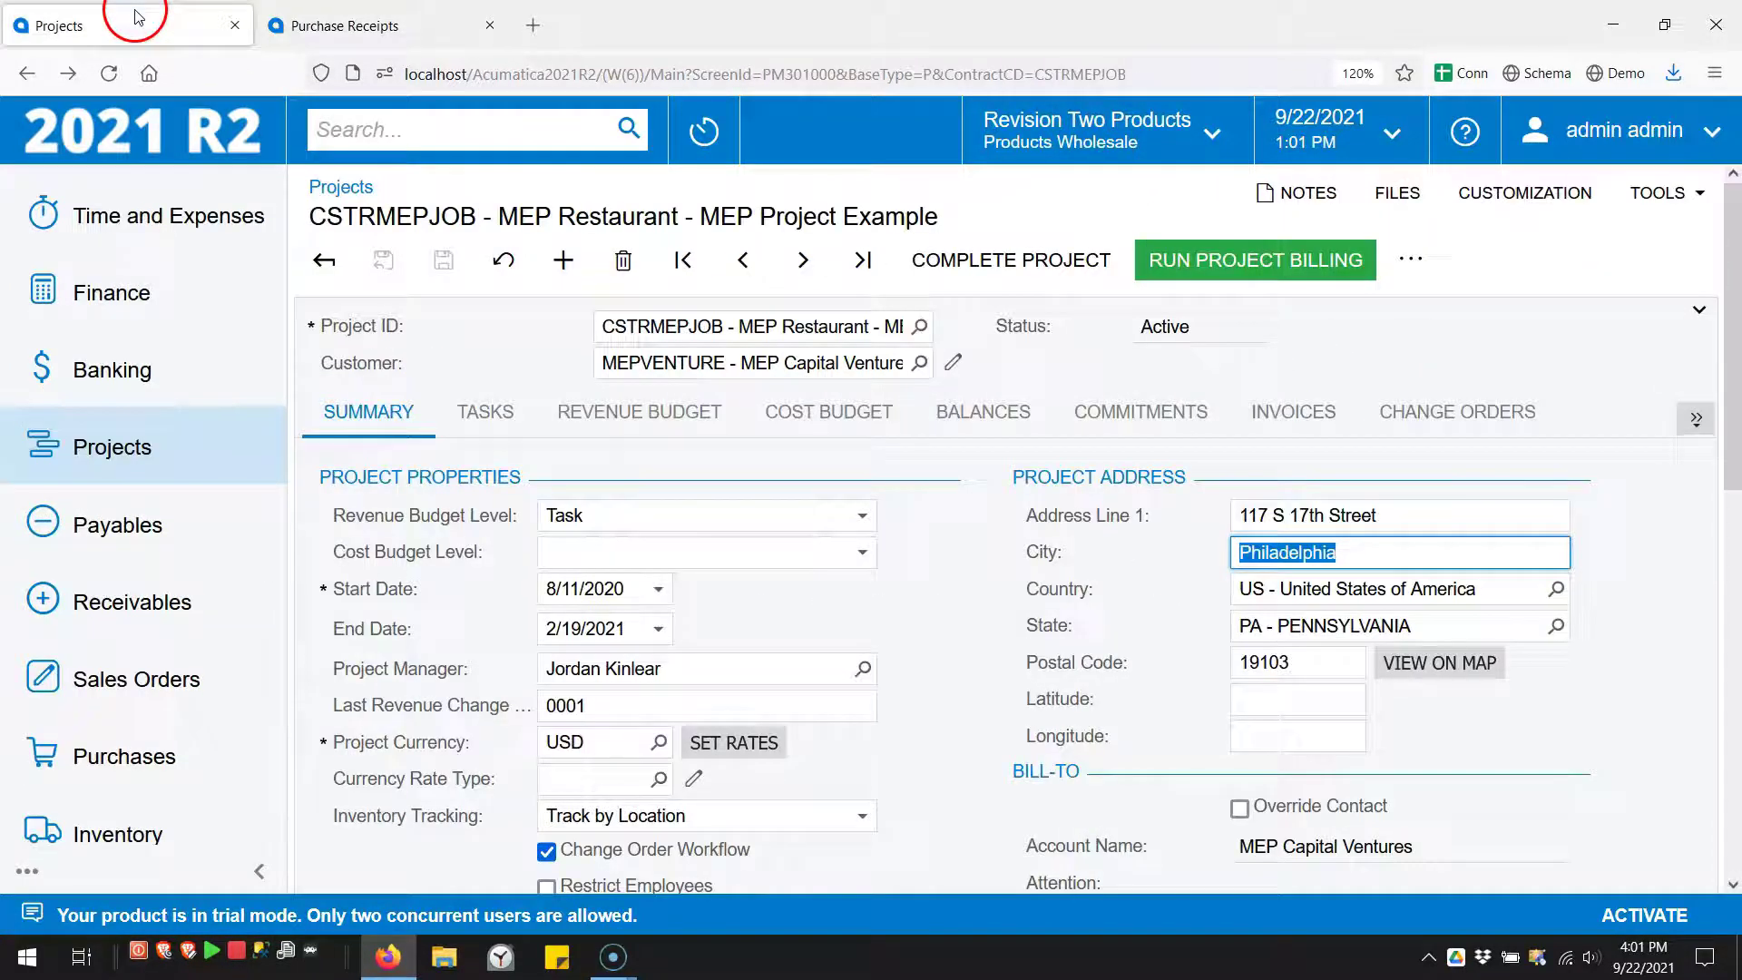
left_click(774, 412)
left_click(1586, 731)
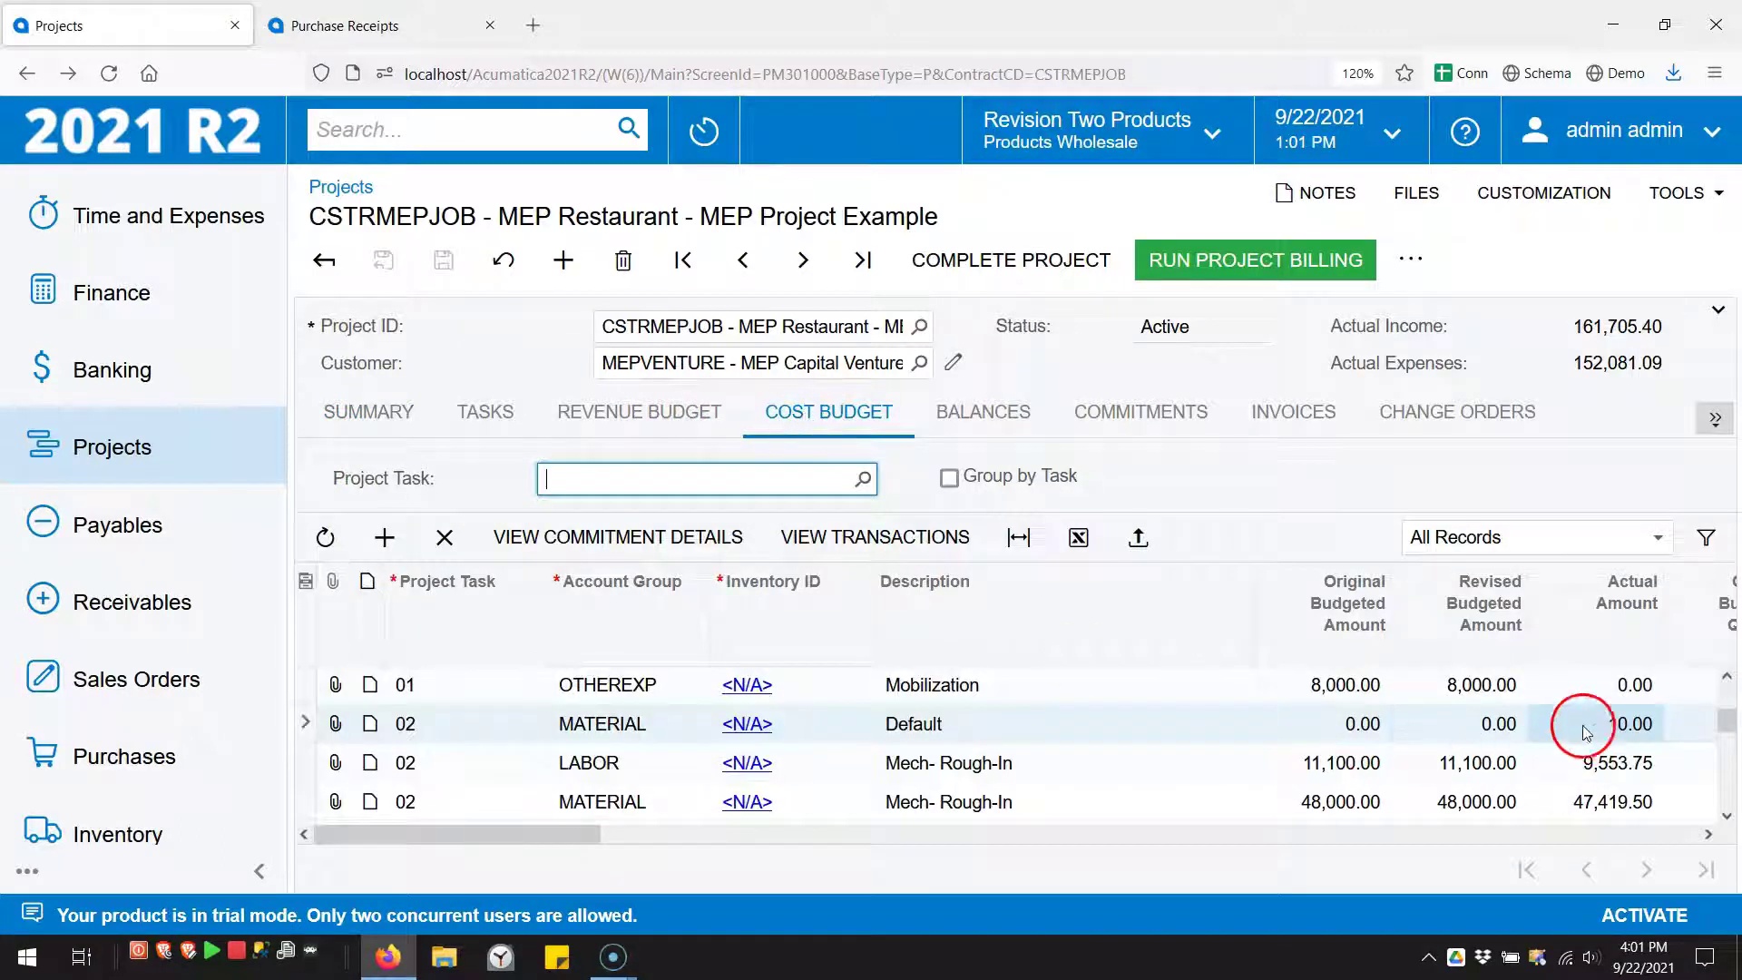
left_click(325, 536)
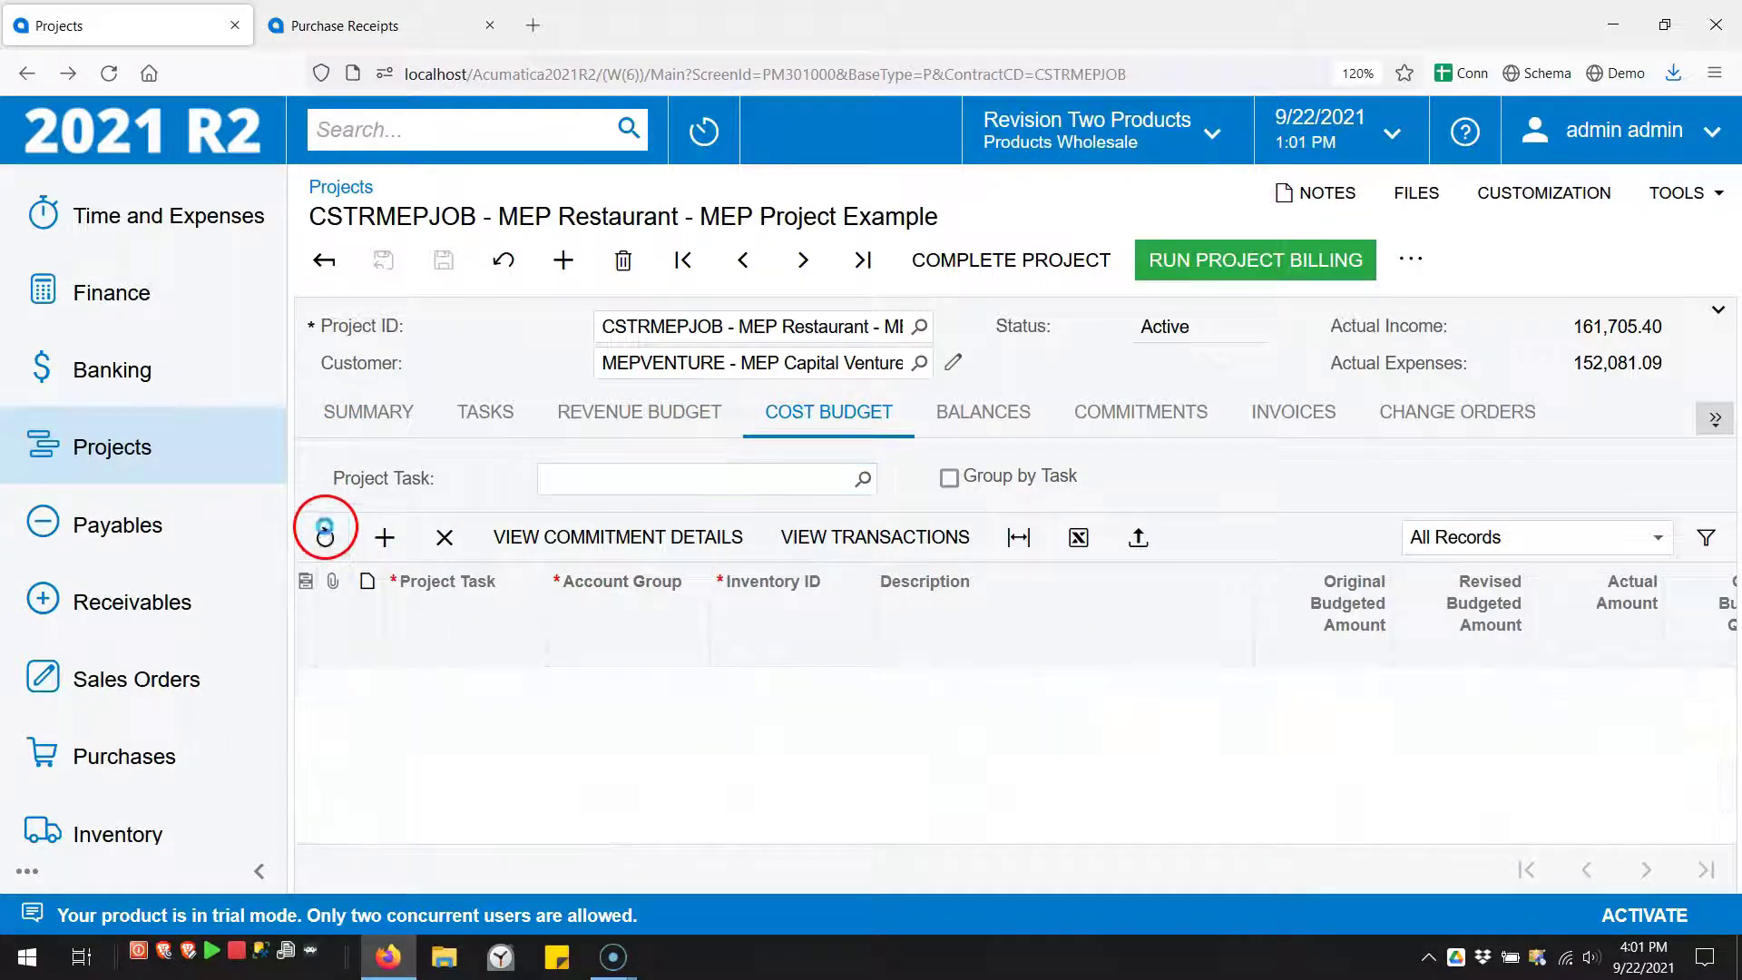
left_click(1613, 726)
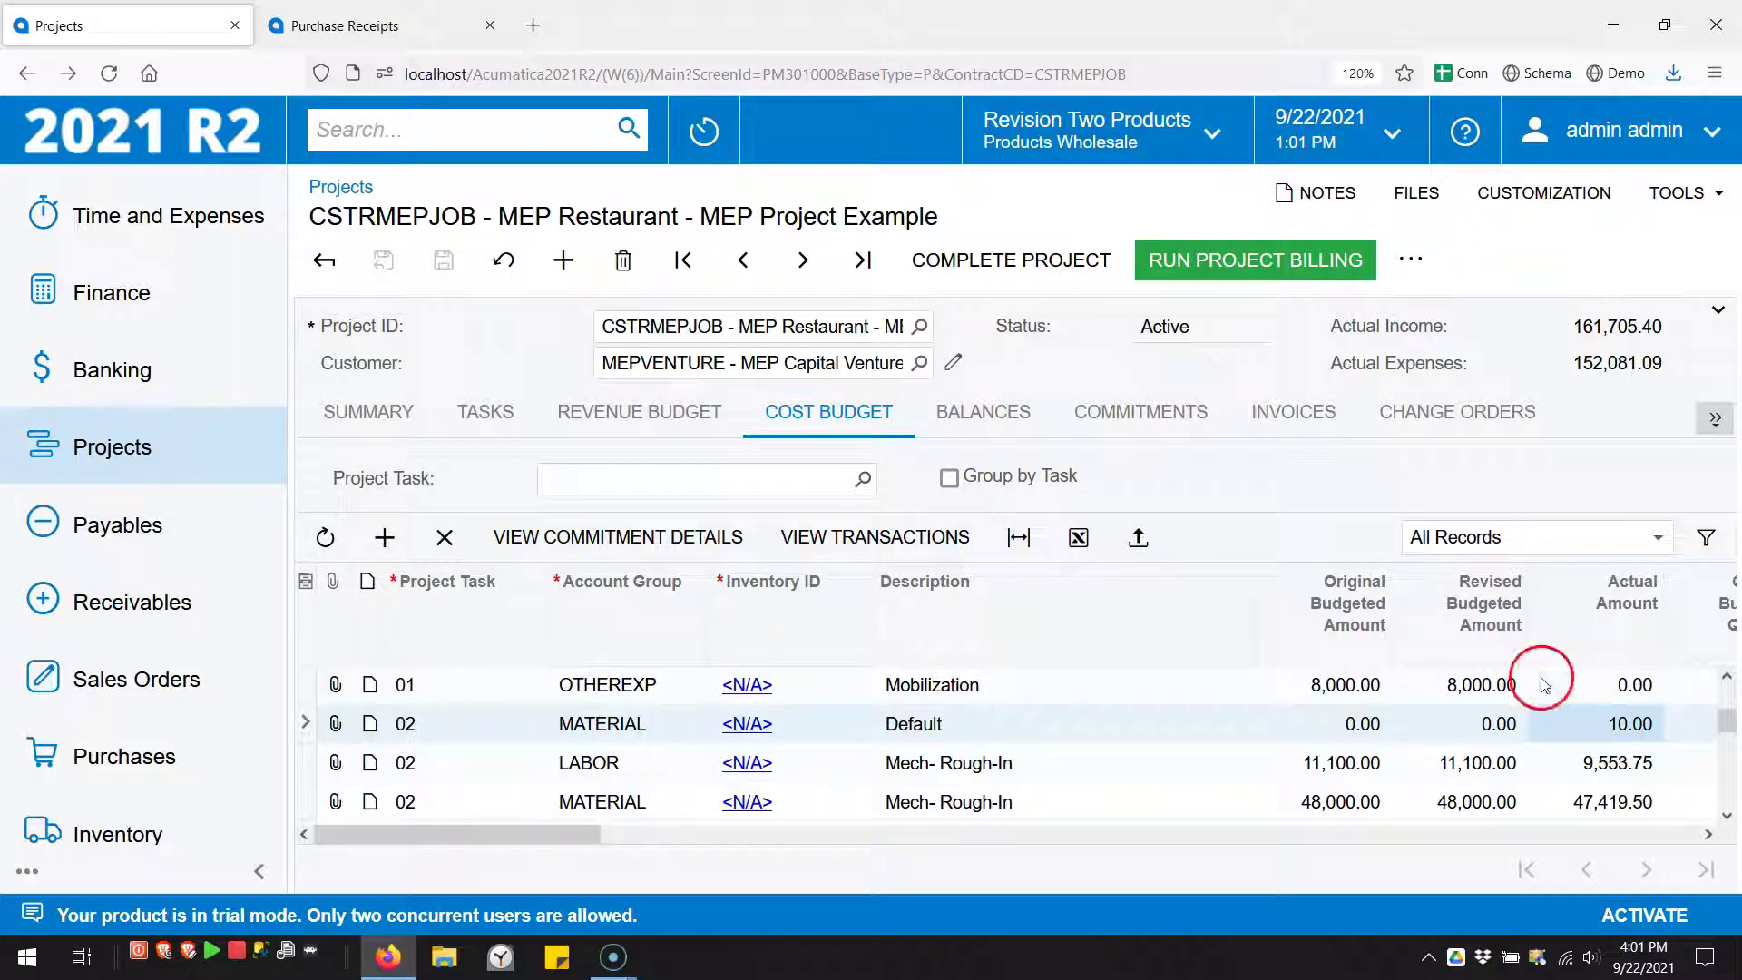
left_click(405, 20)
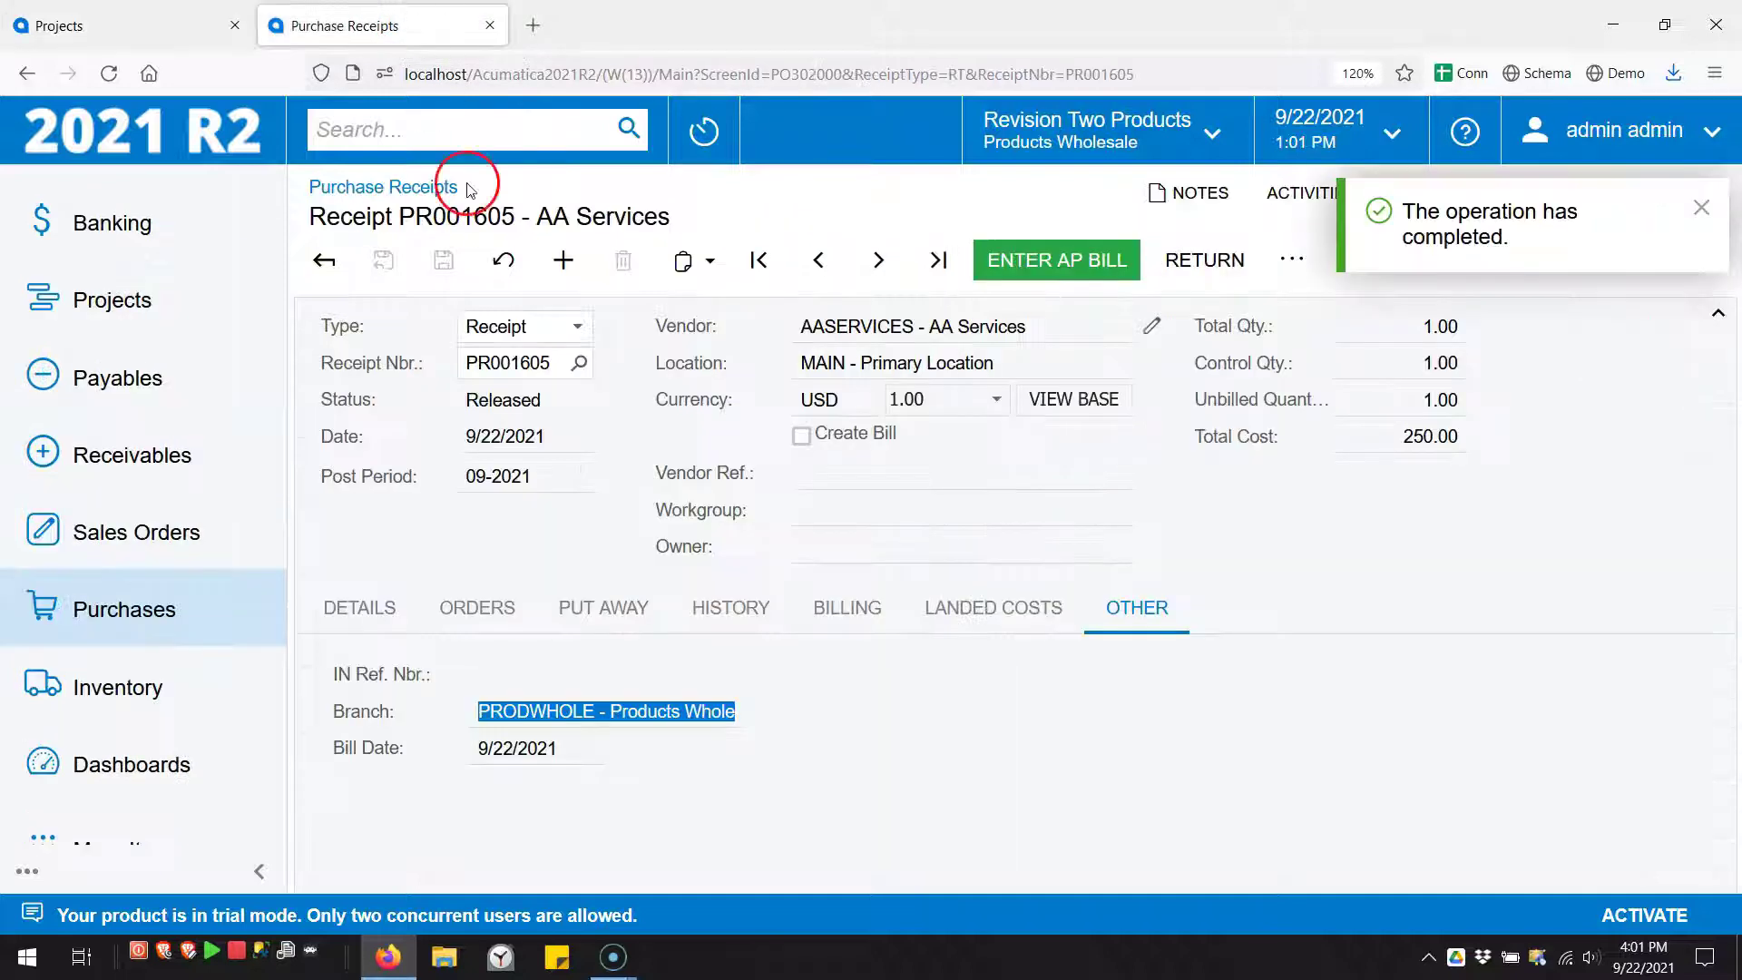
Step: Create a vendor bill from the receipt and enter the vendor's reference number
left_click(1049, 263)
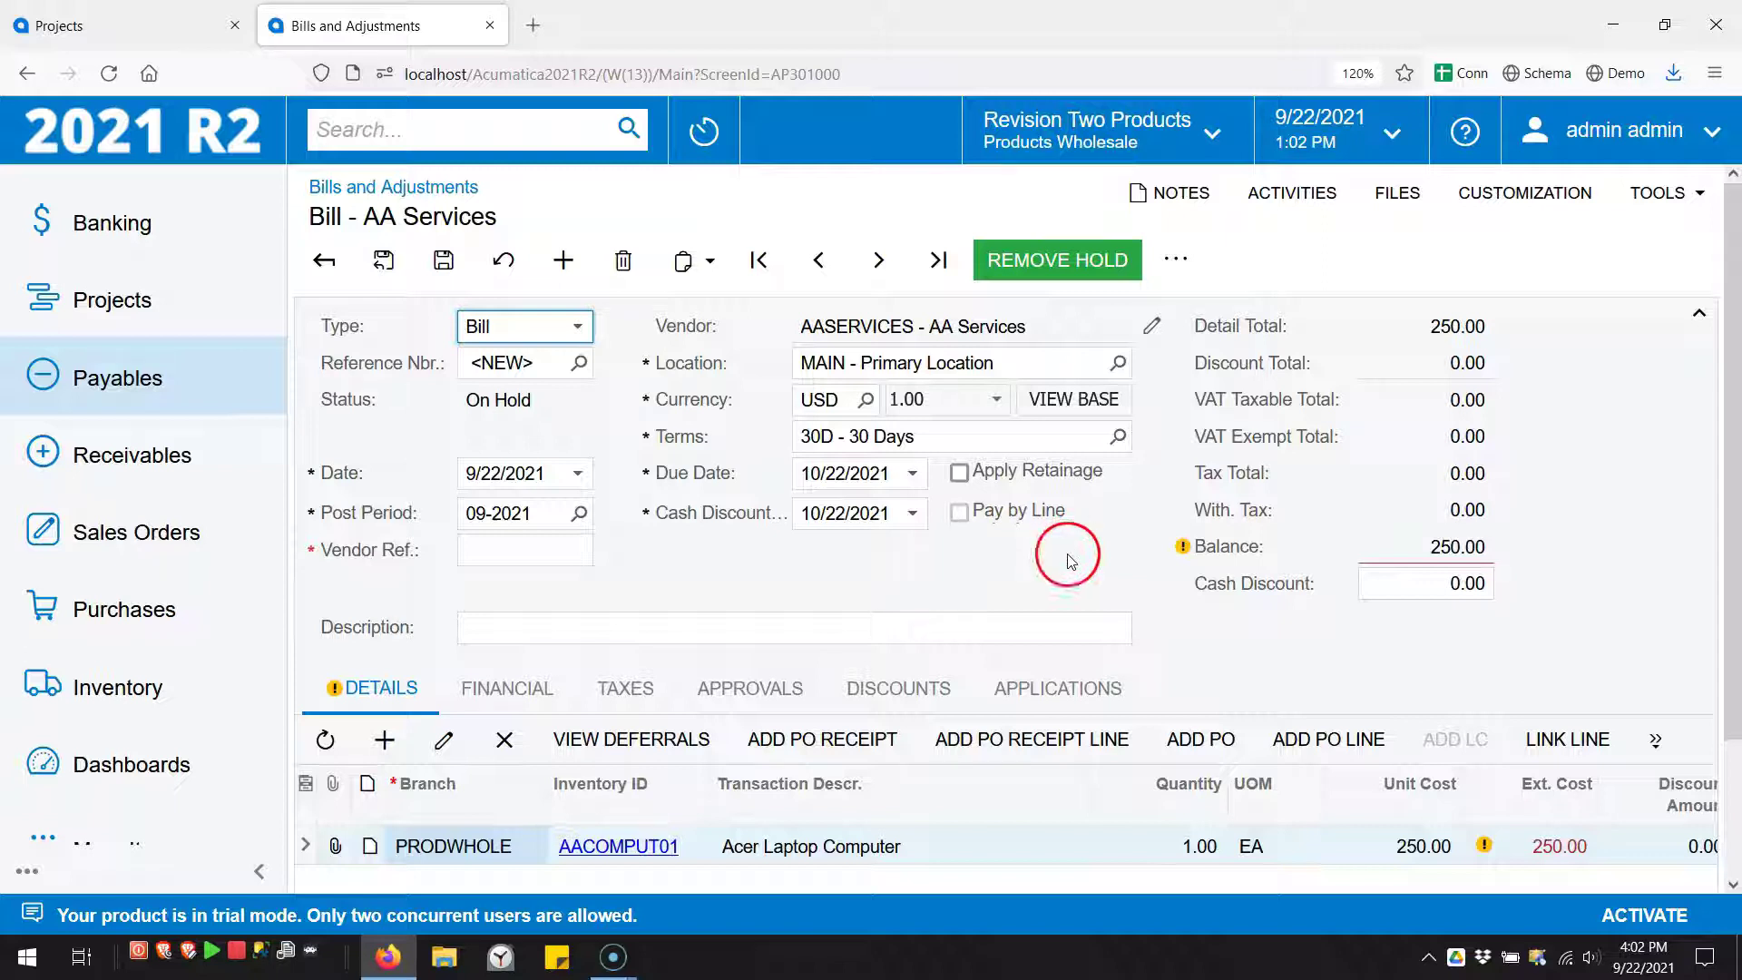
left_click(542, 552)
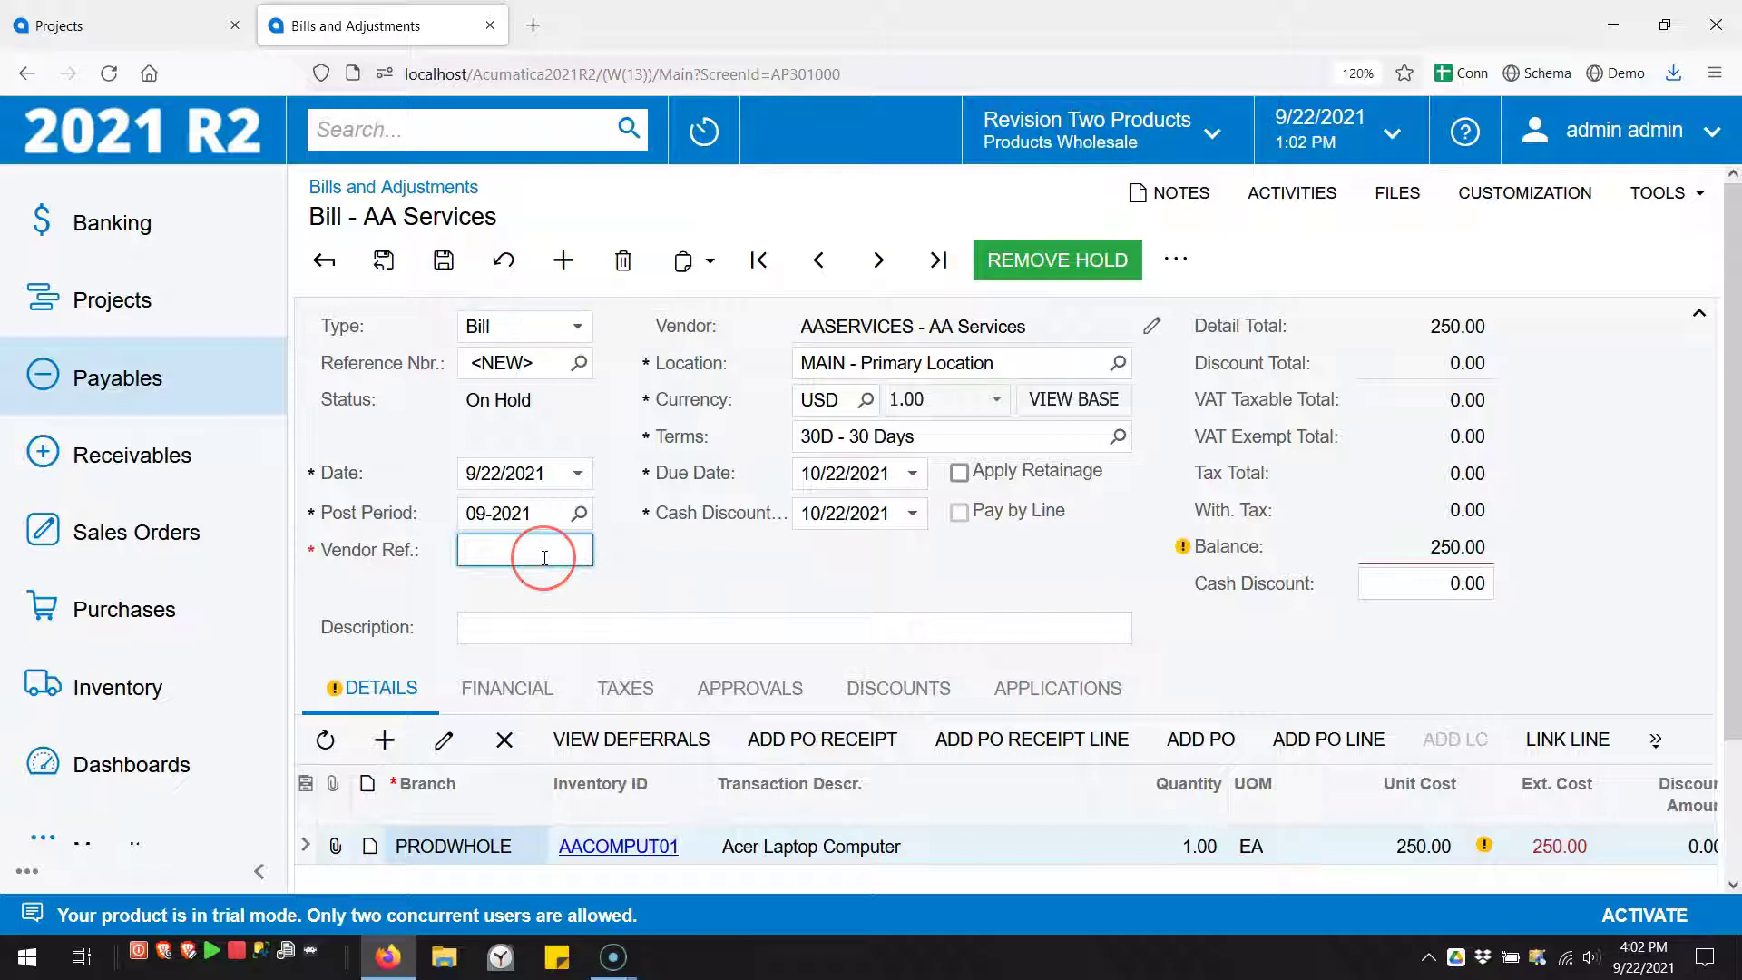
type("324234")
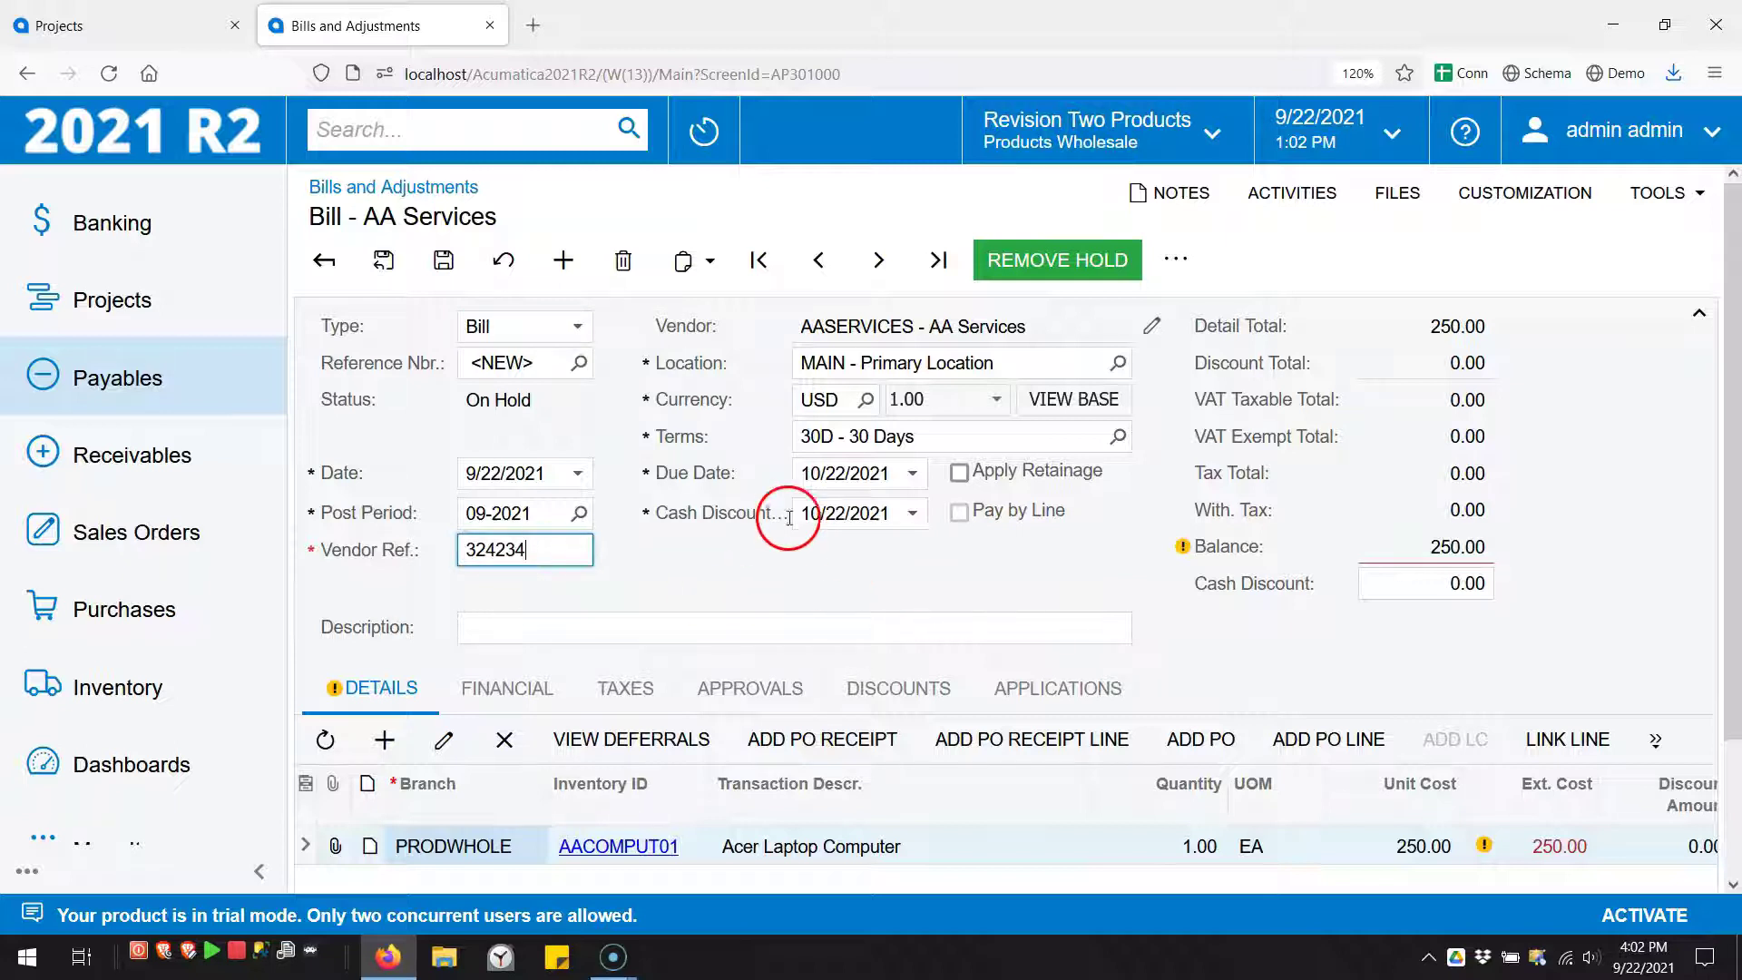
Step: Change the laptop line's unit cost to 270.00 and review the PO line cost warning
left_click(1417, 849)
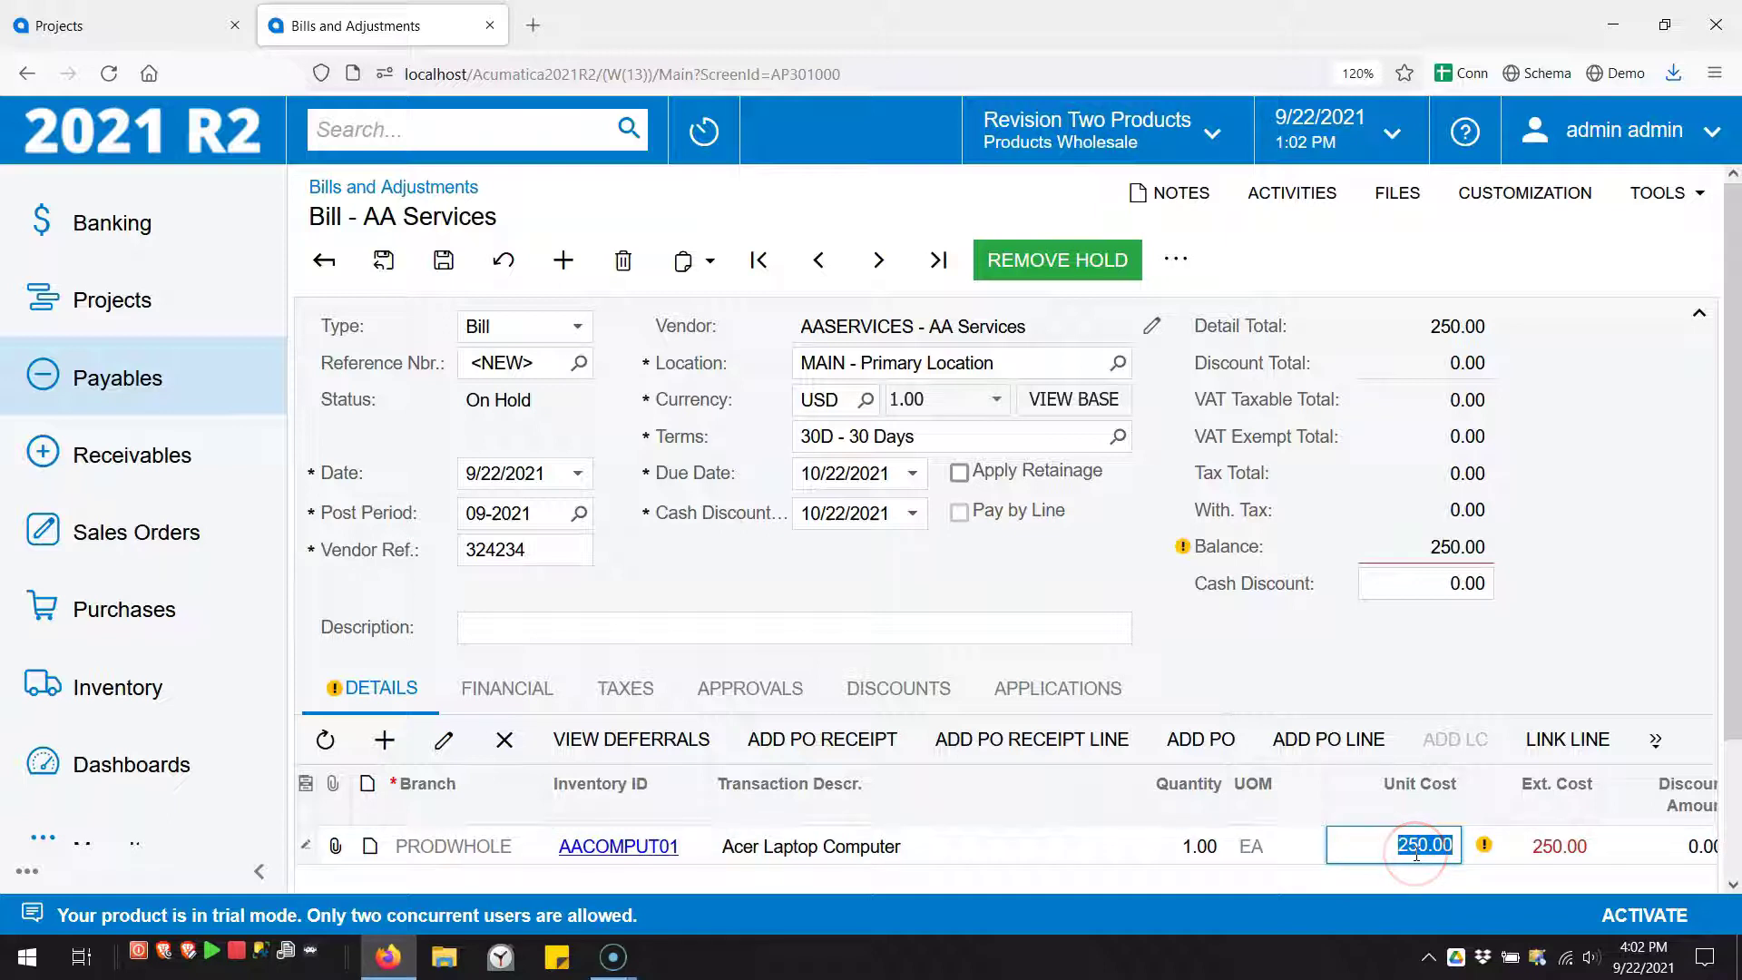
type("270")
key("Return")
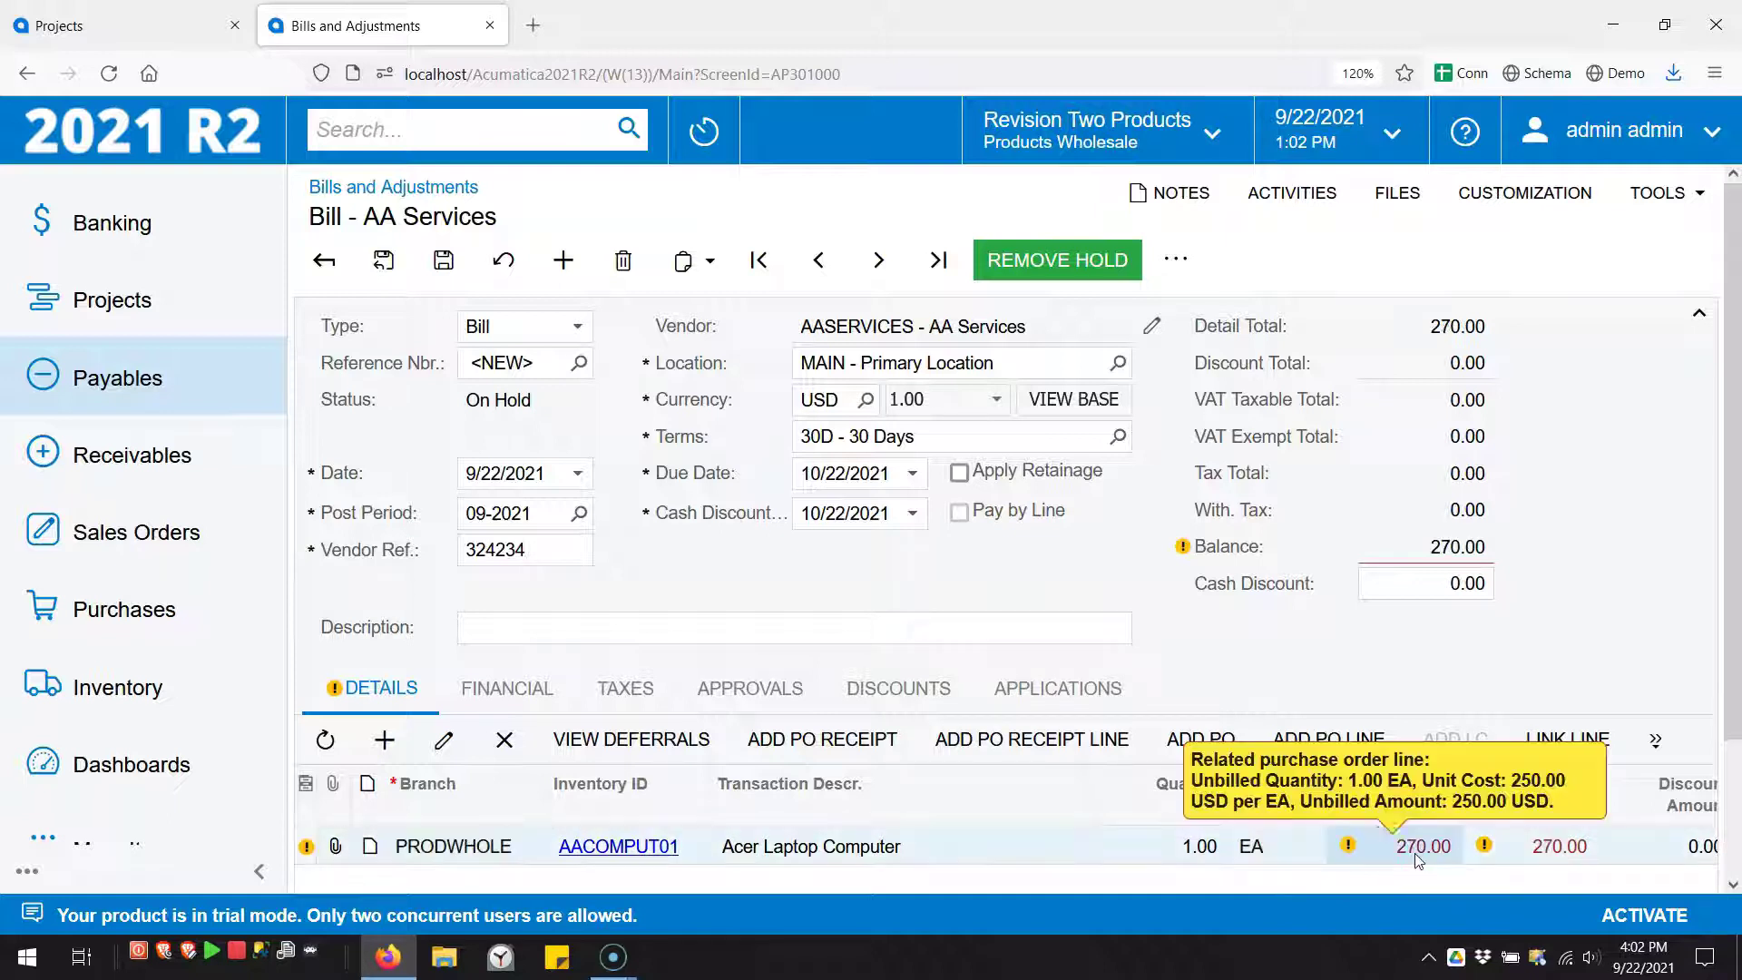
left_click(1388, 860)
left_click(1395, 858)
left_click(1397, 847)
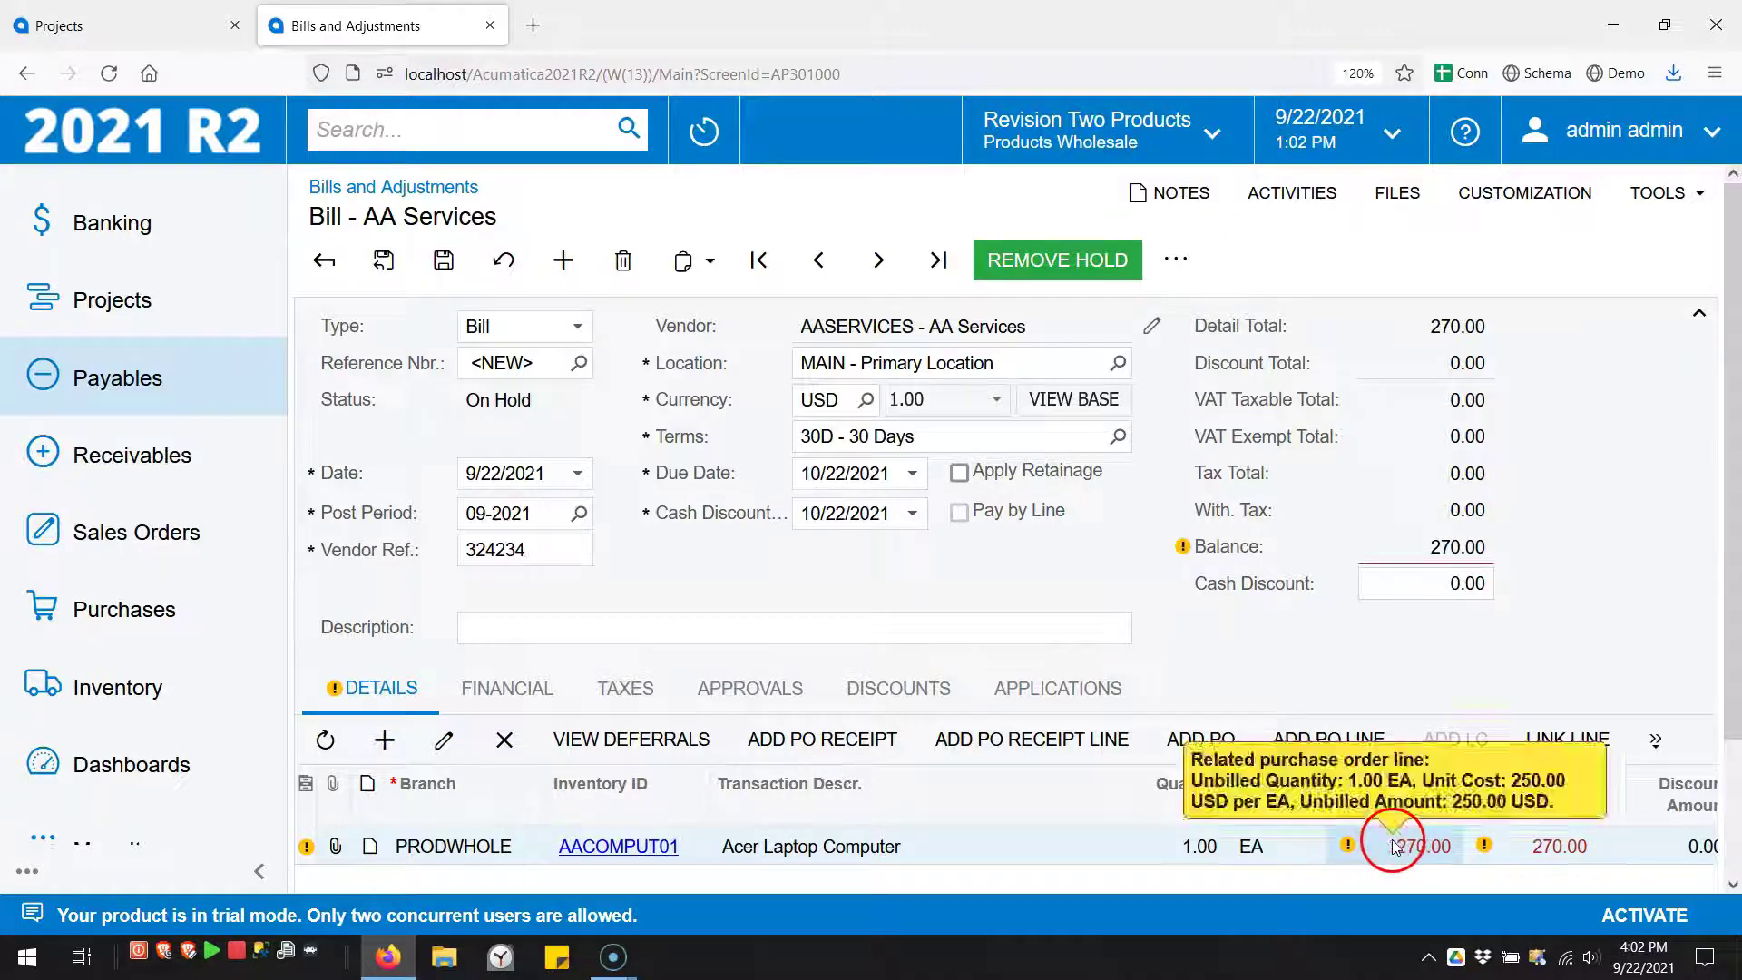
mouse_move(1547, 846)
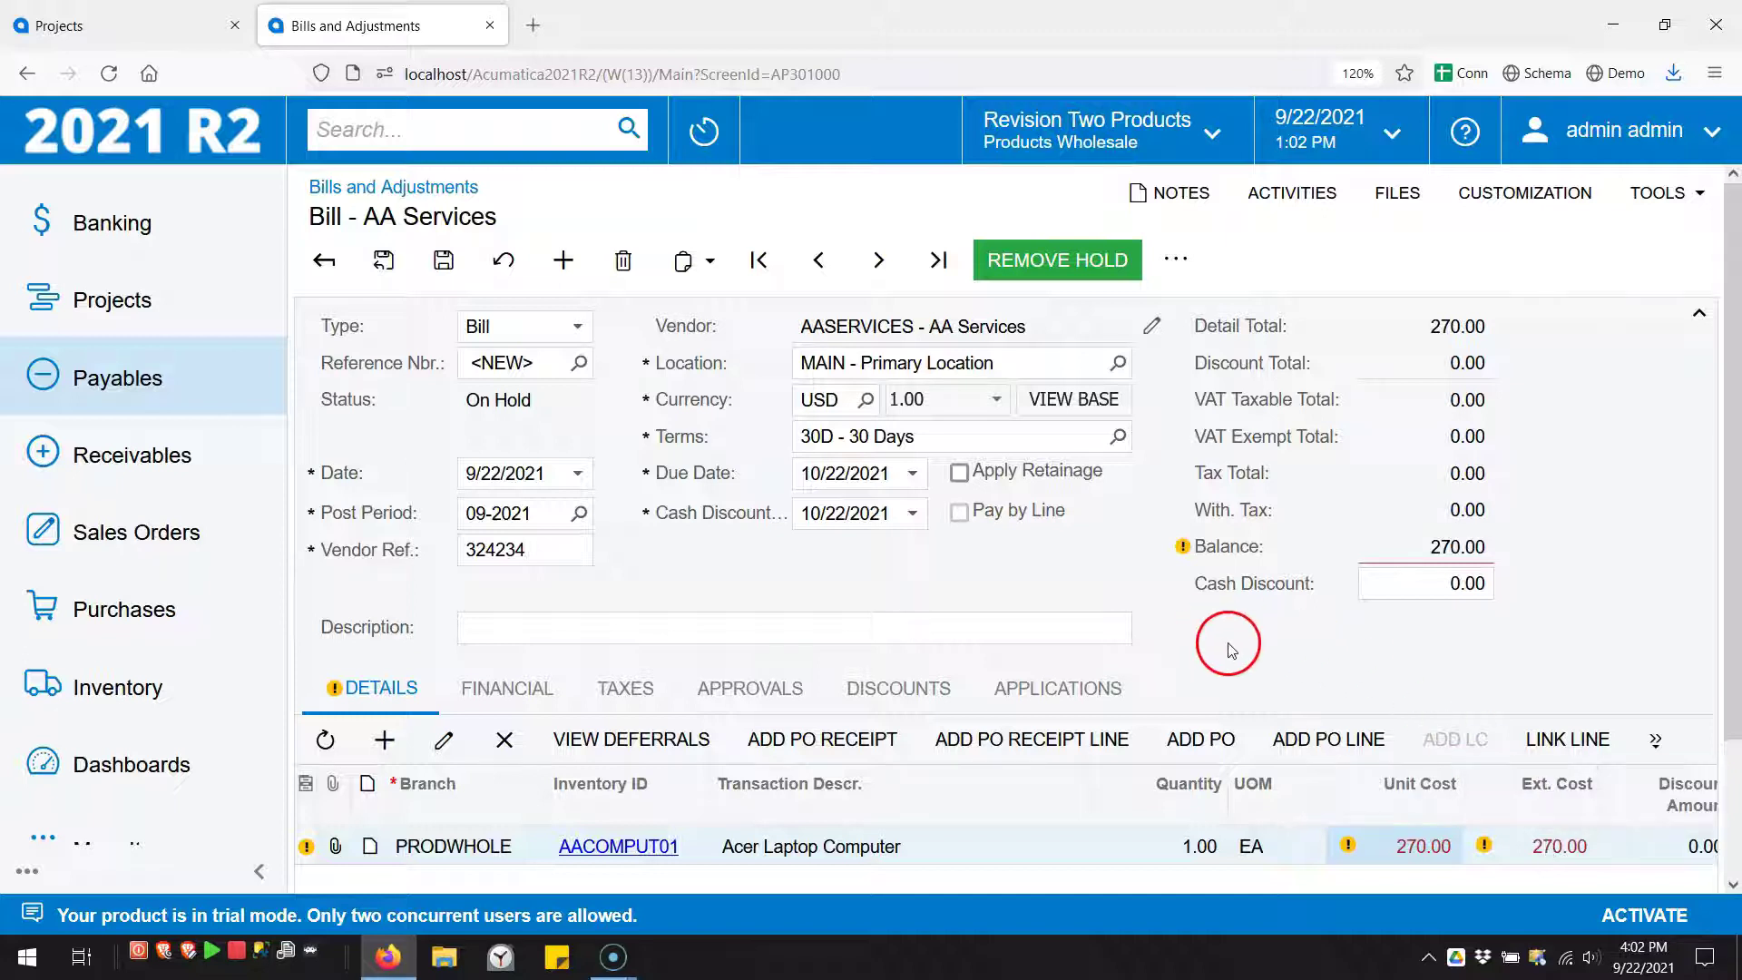
Step: Release Bill 003011, then refresh CSTRMEPJOB's cost budget to see the Default MATERIAL actual at 280.00
left_click(1063, 263)
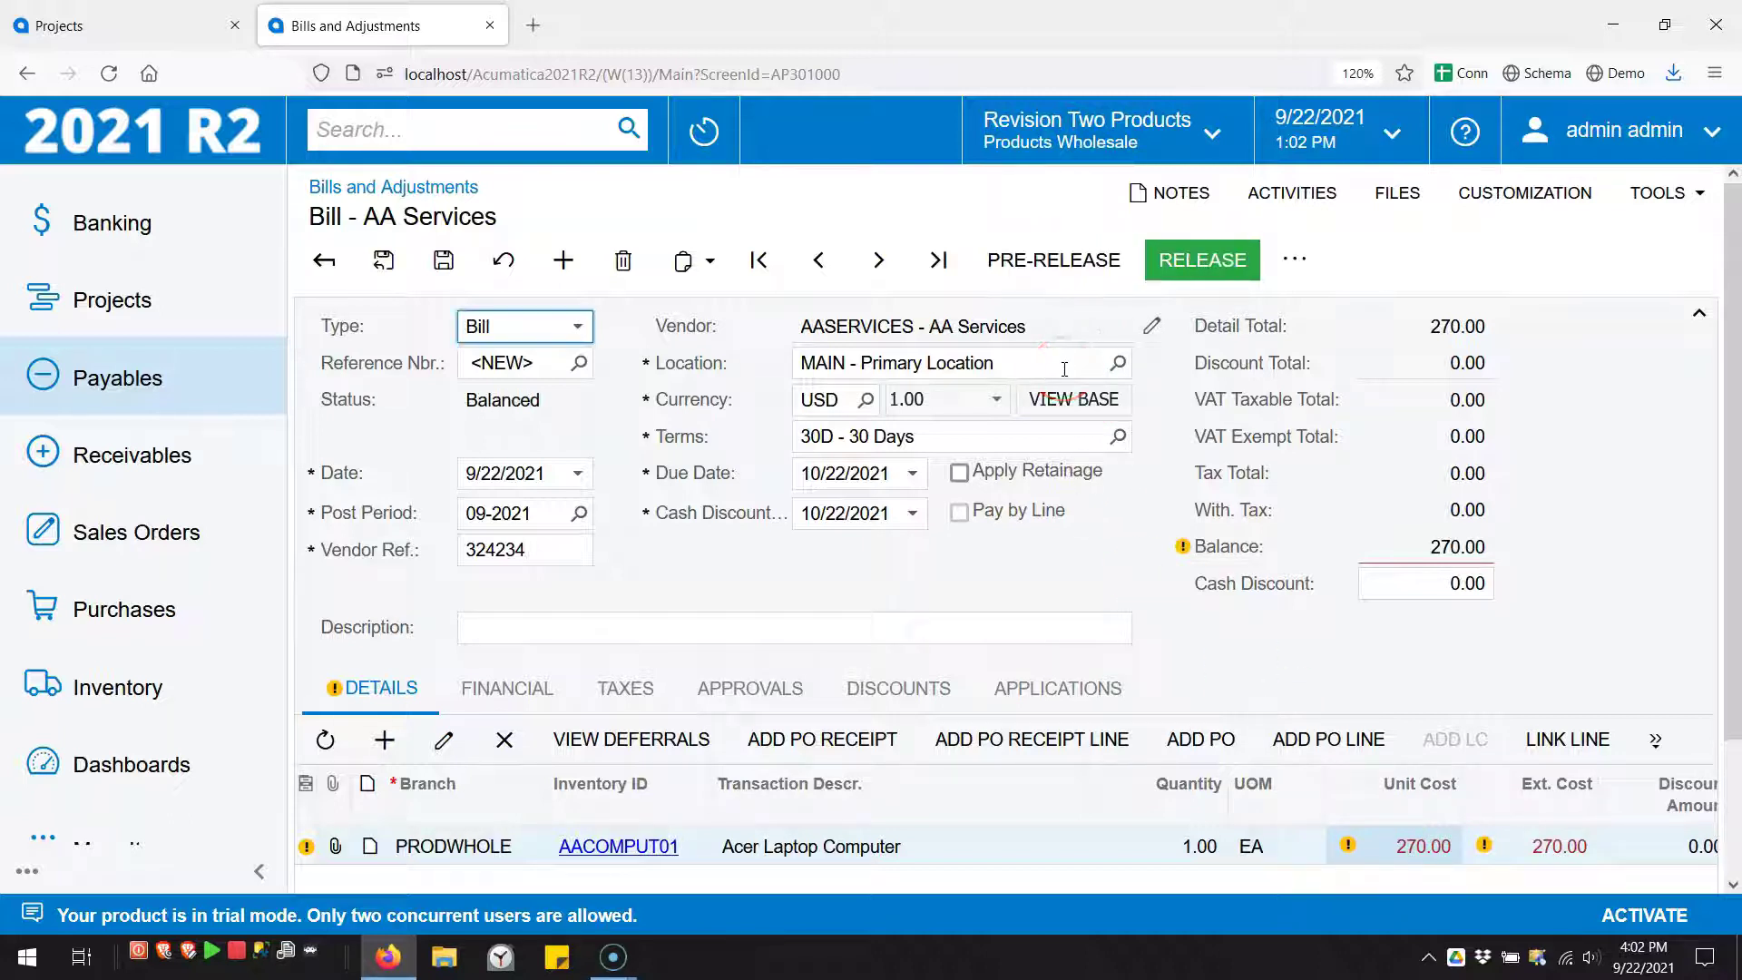
left_click(1168, 263)
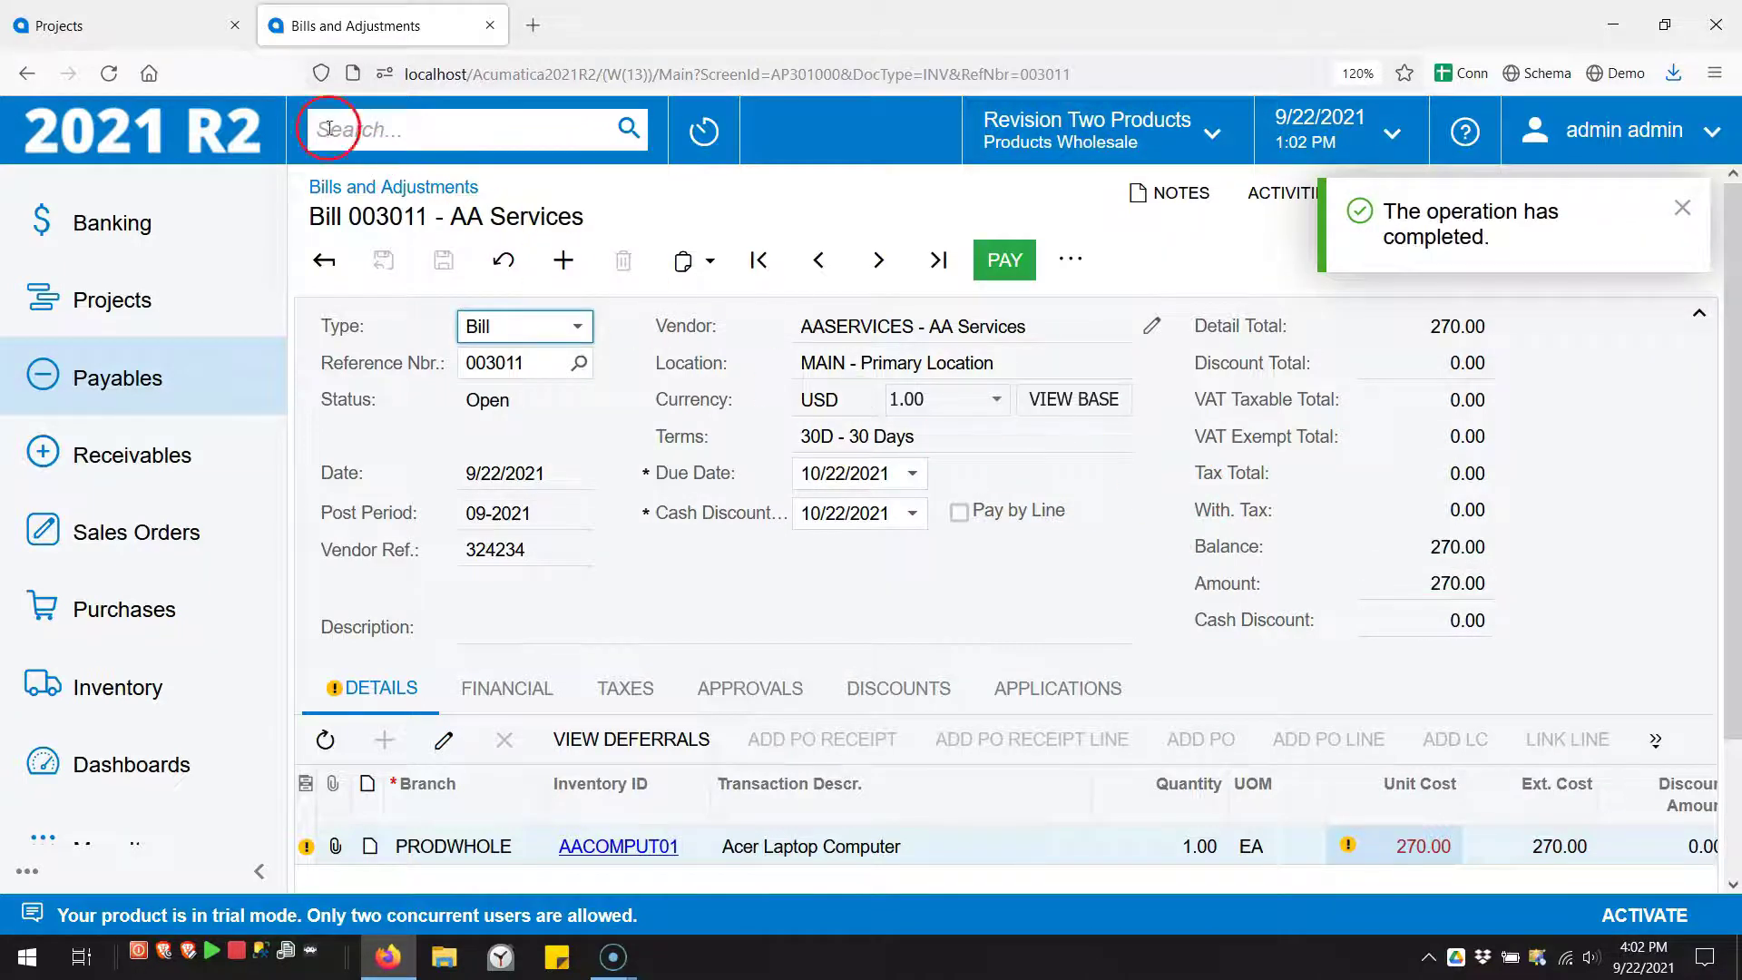
left_click(141, 31)
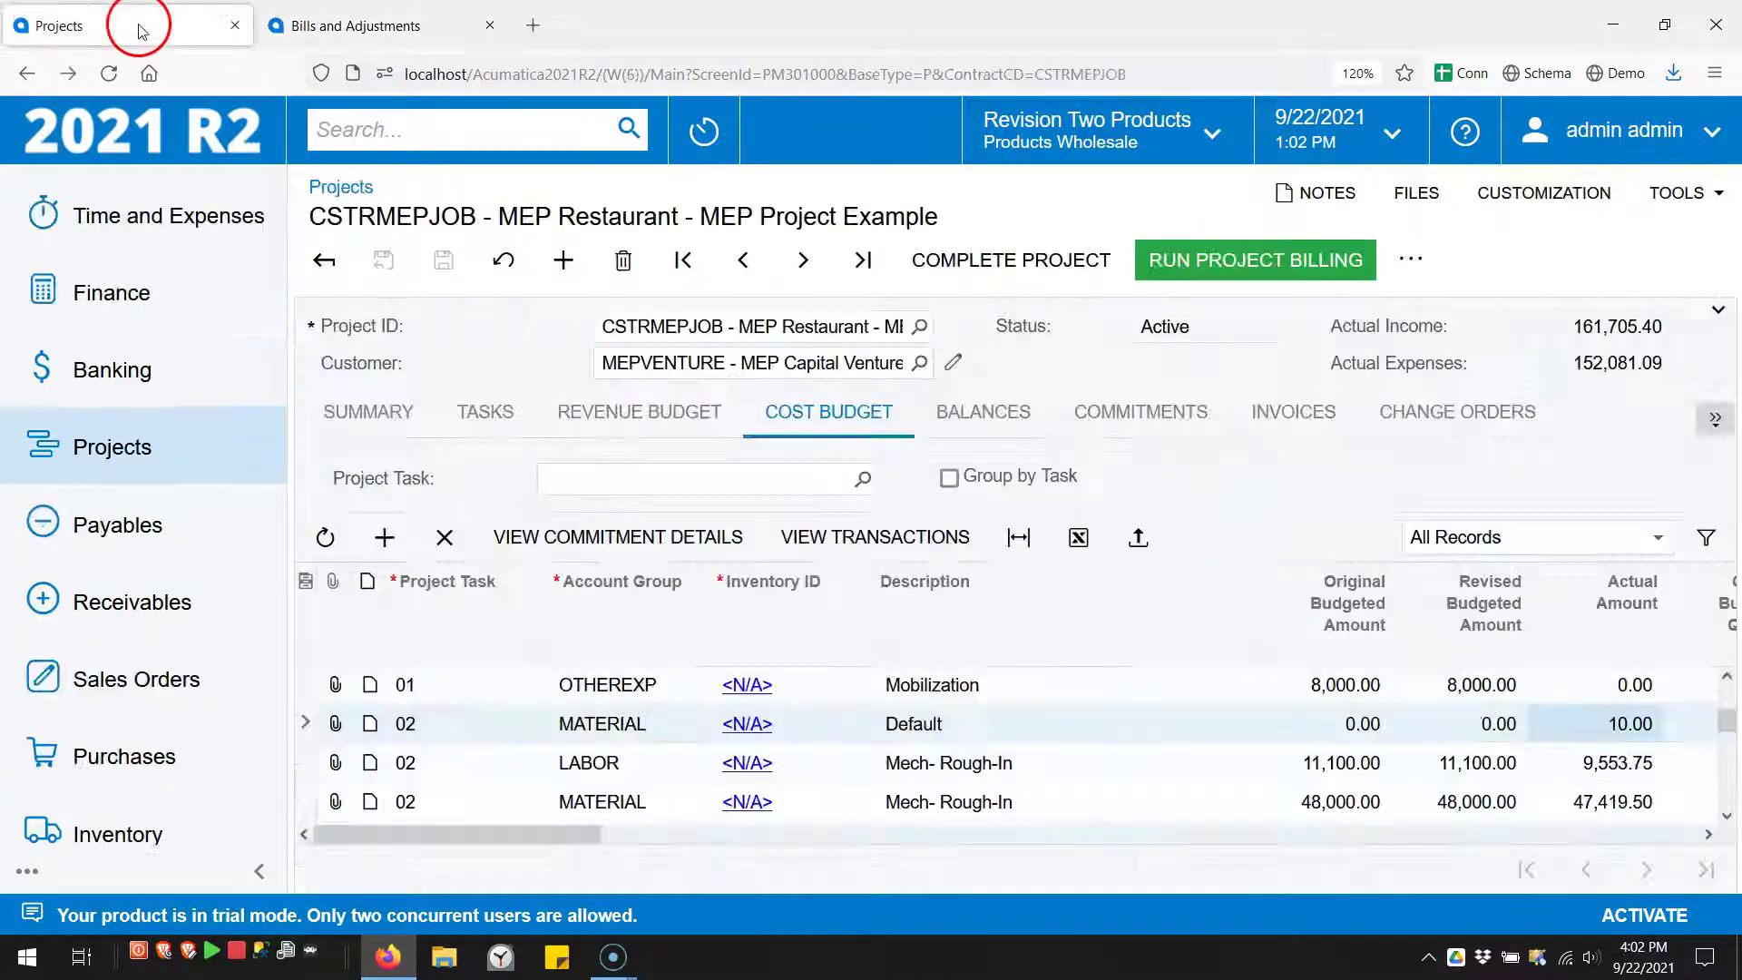
left_click(314, 534)
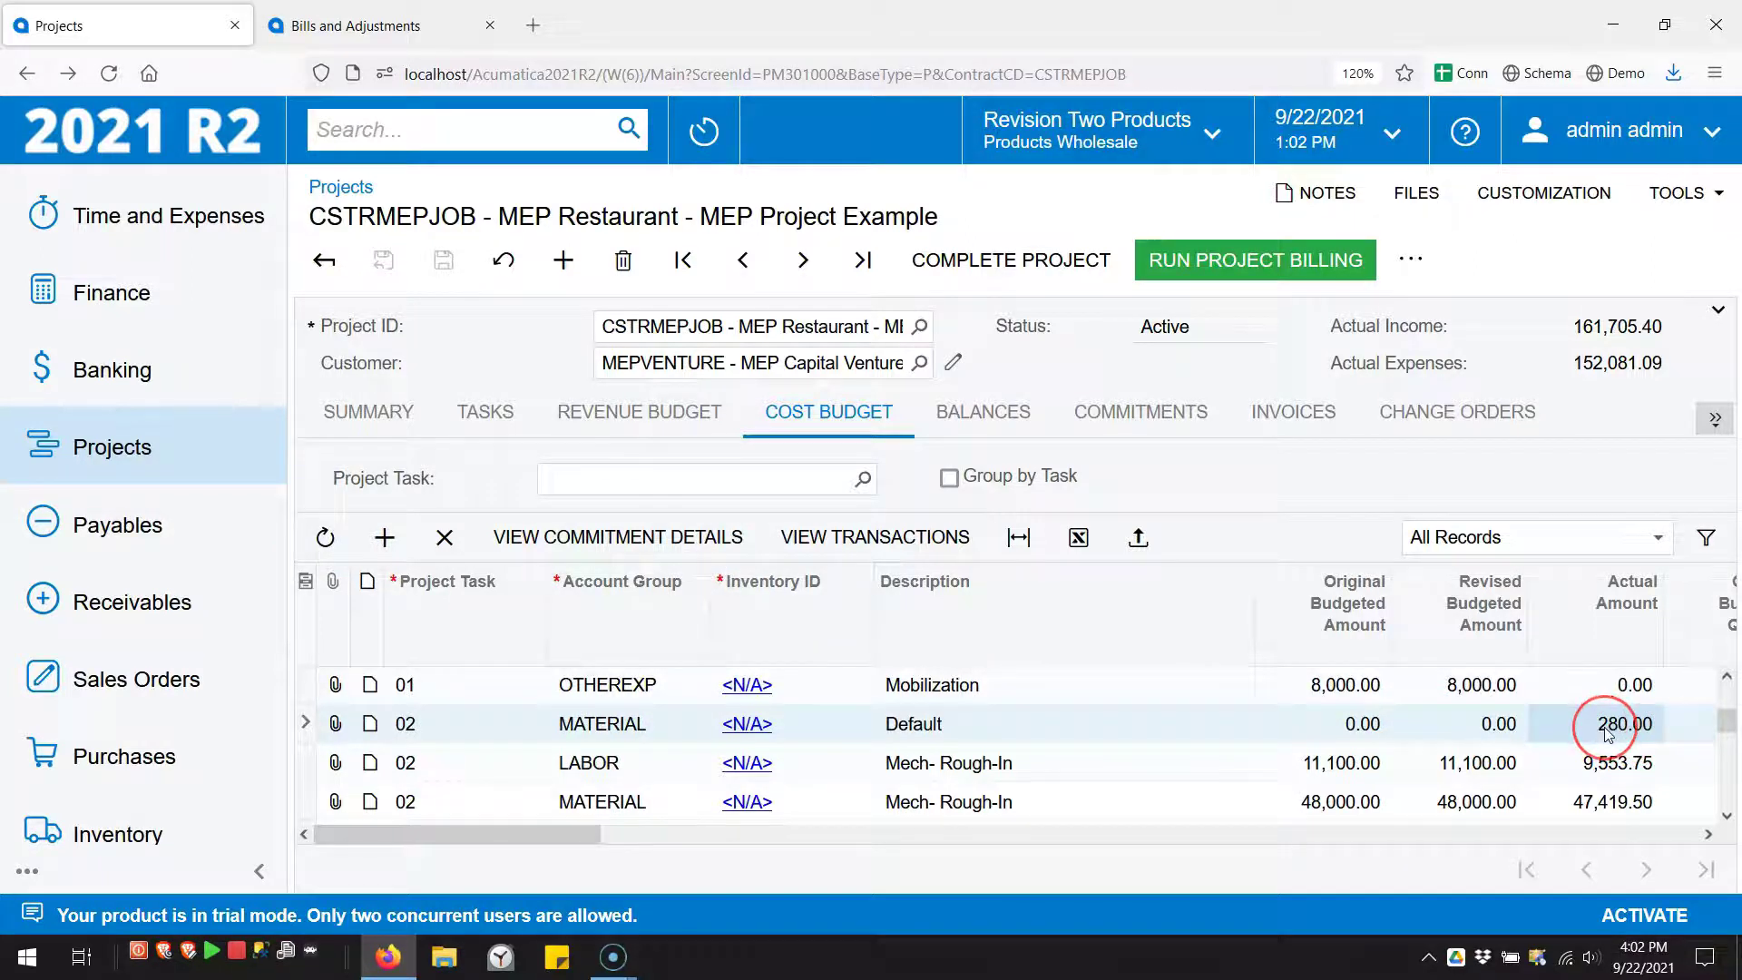
left_click(359, 36)
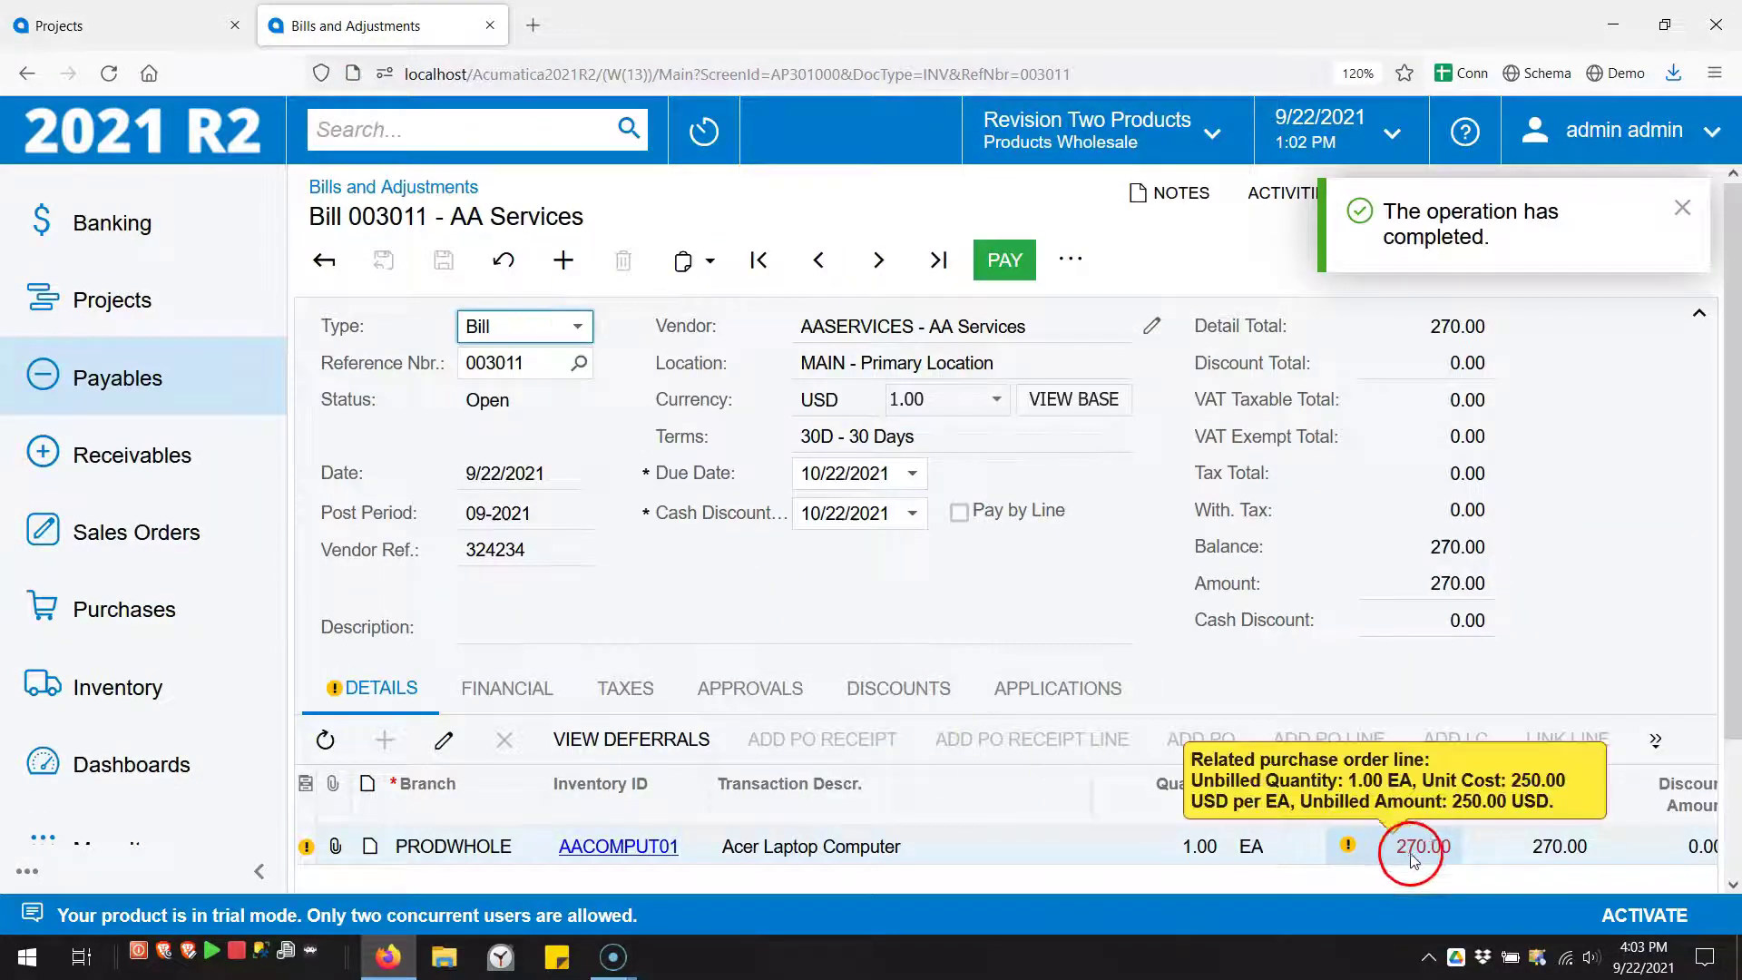
mouse_move(1424, 858)
left_click(119, 25)
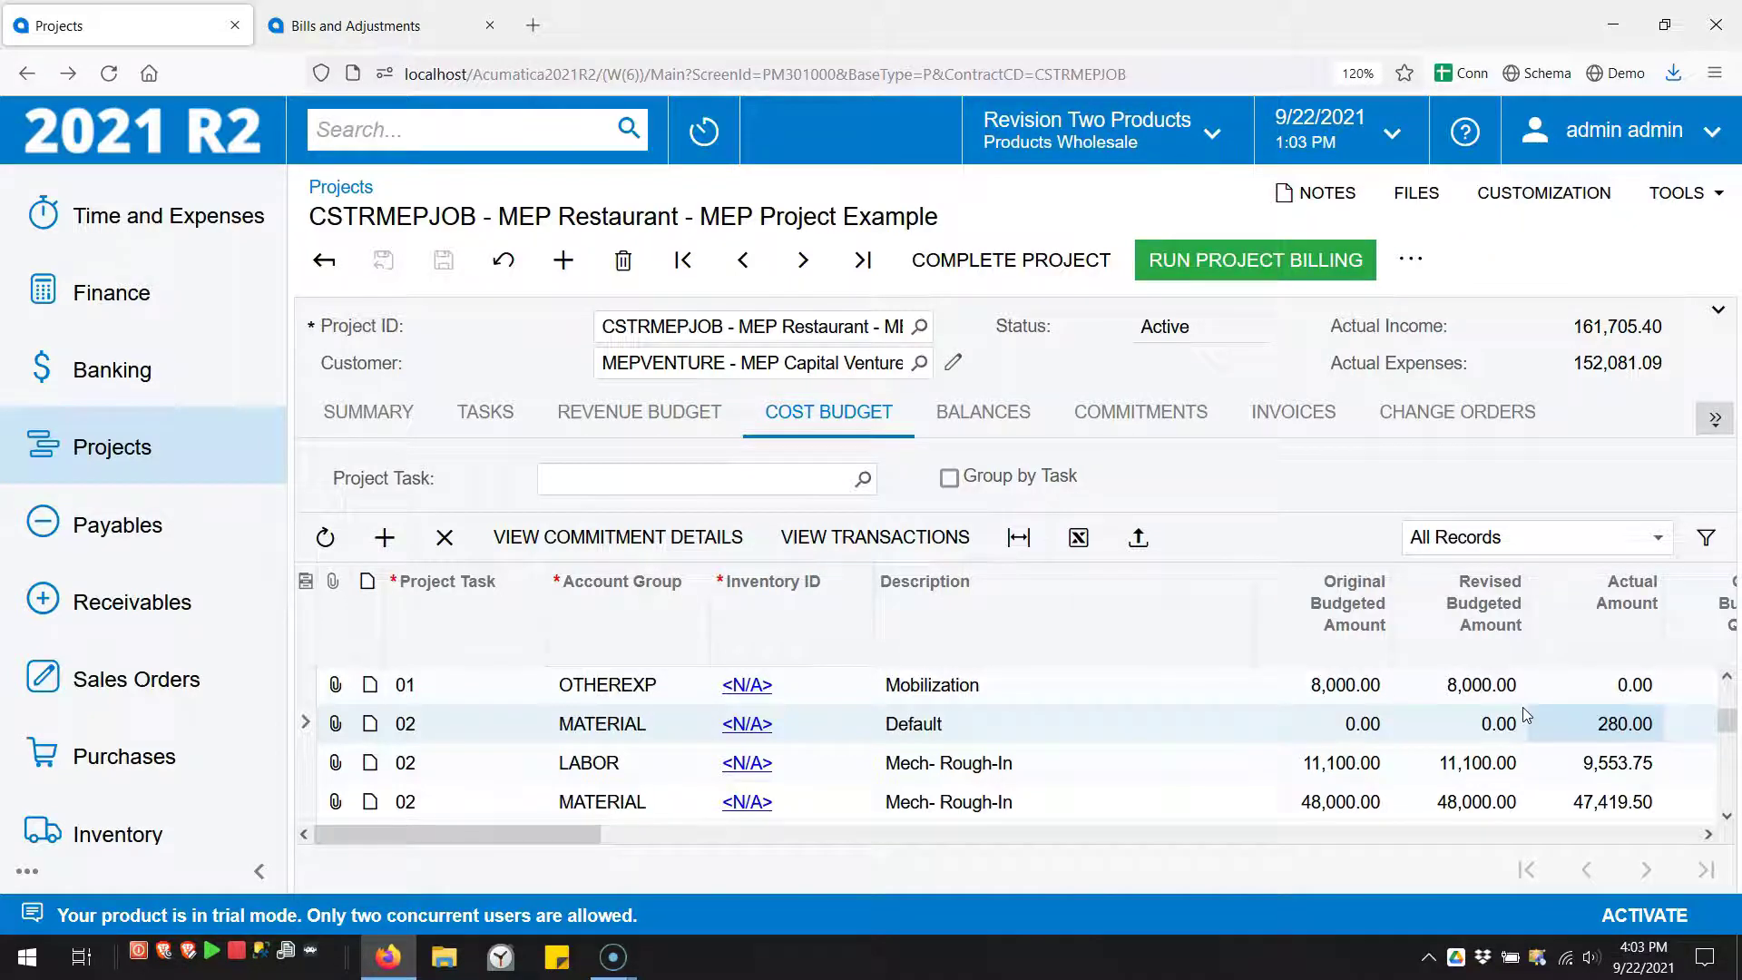
Step: Check AACOMPUT01's inventory transaction details and confirm no 09-2021 transactions exist
left_click(437, 21)
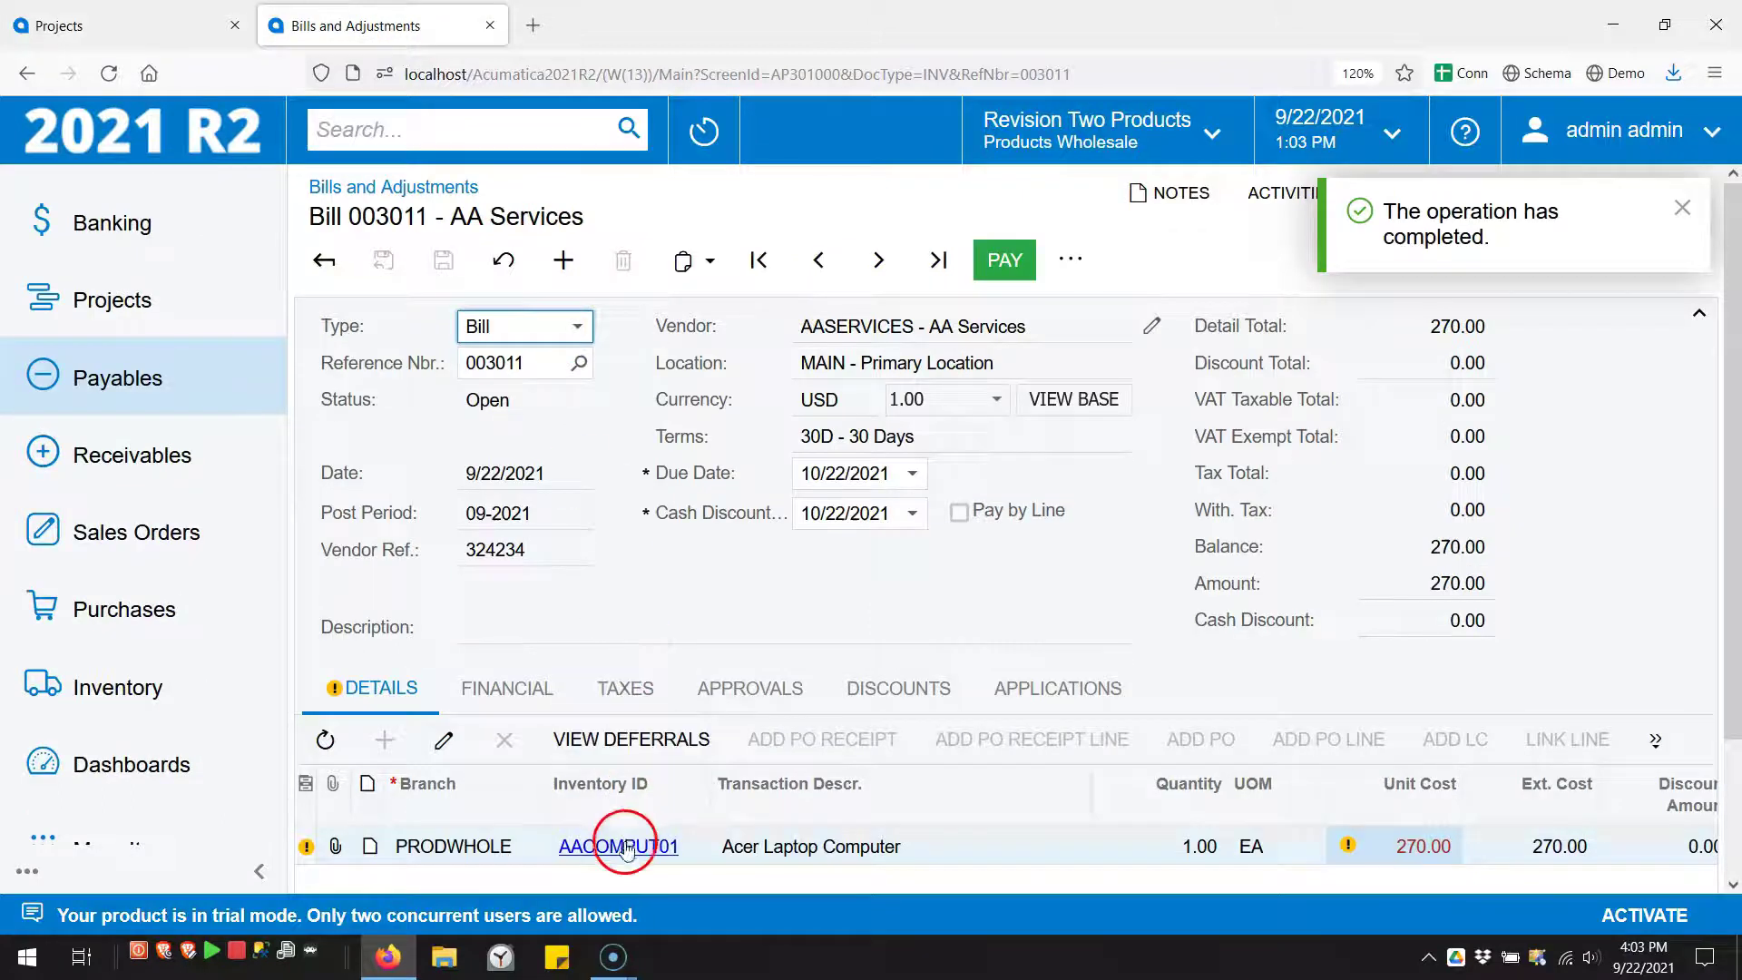
left_click(624, 847)
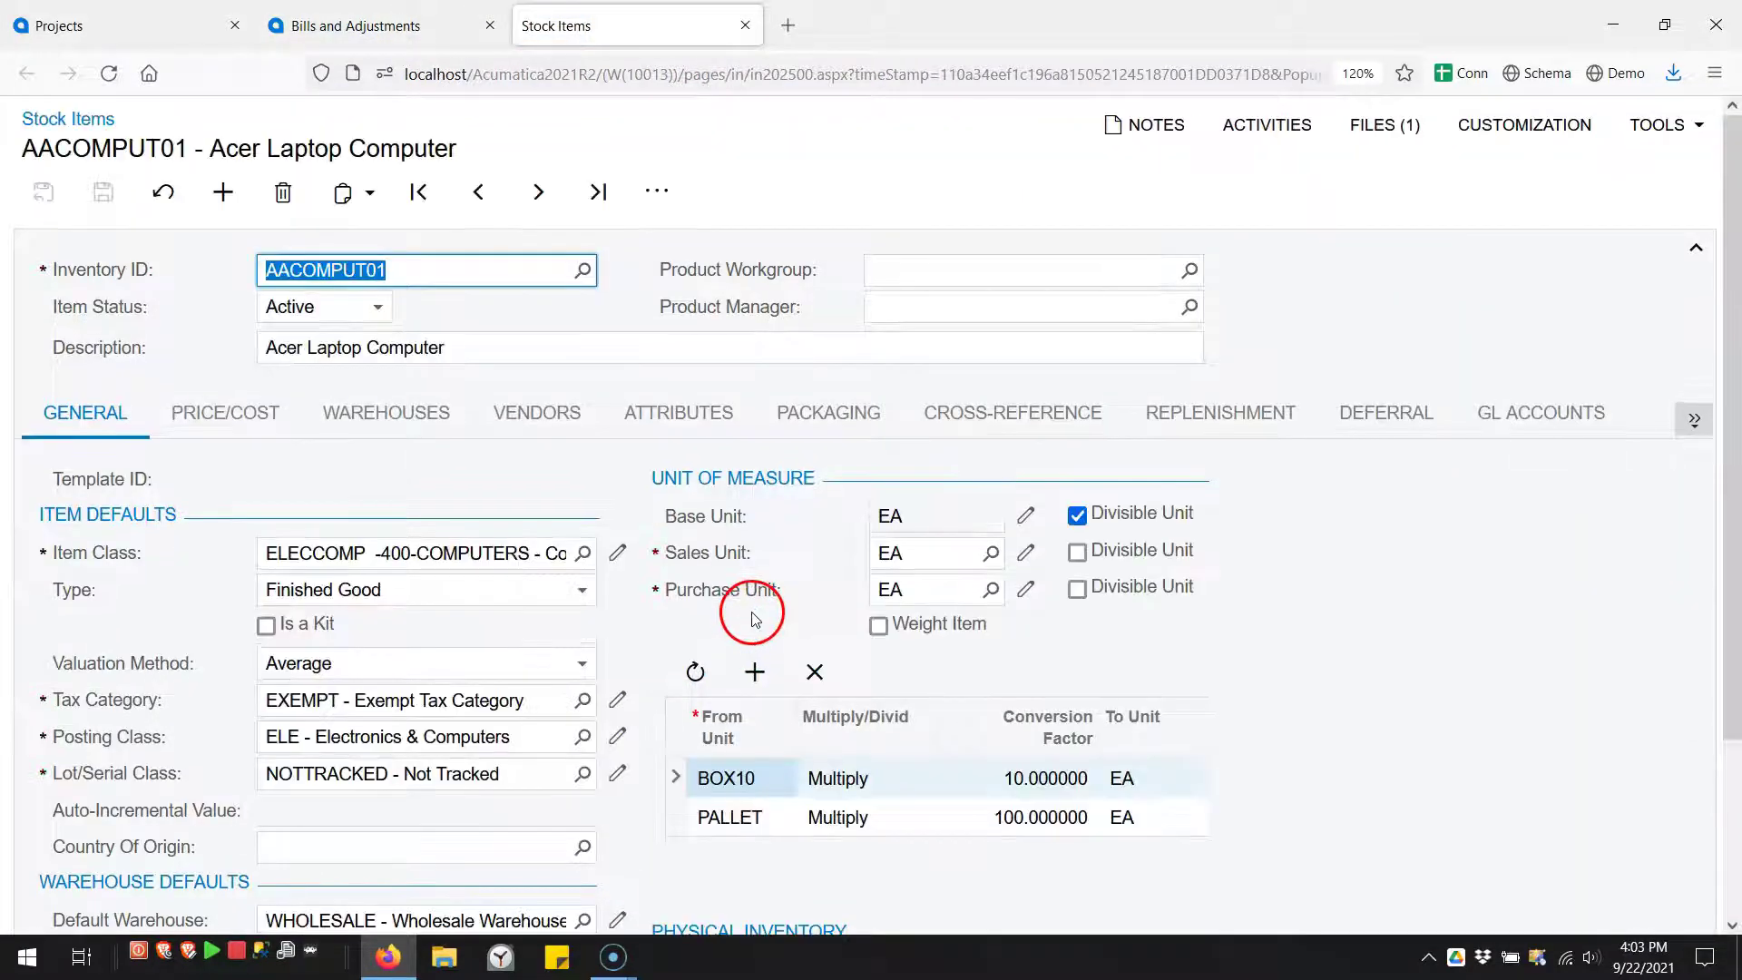
left_click(655, 191)
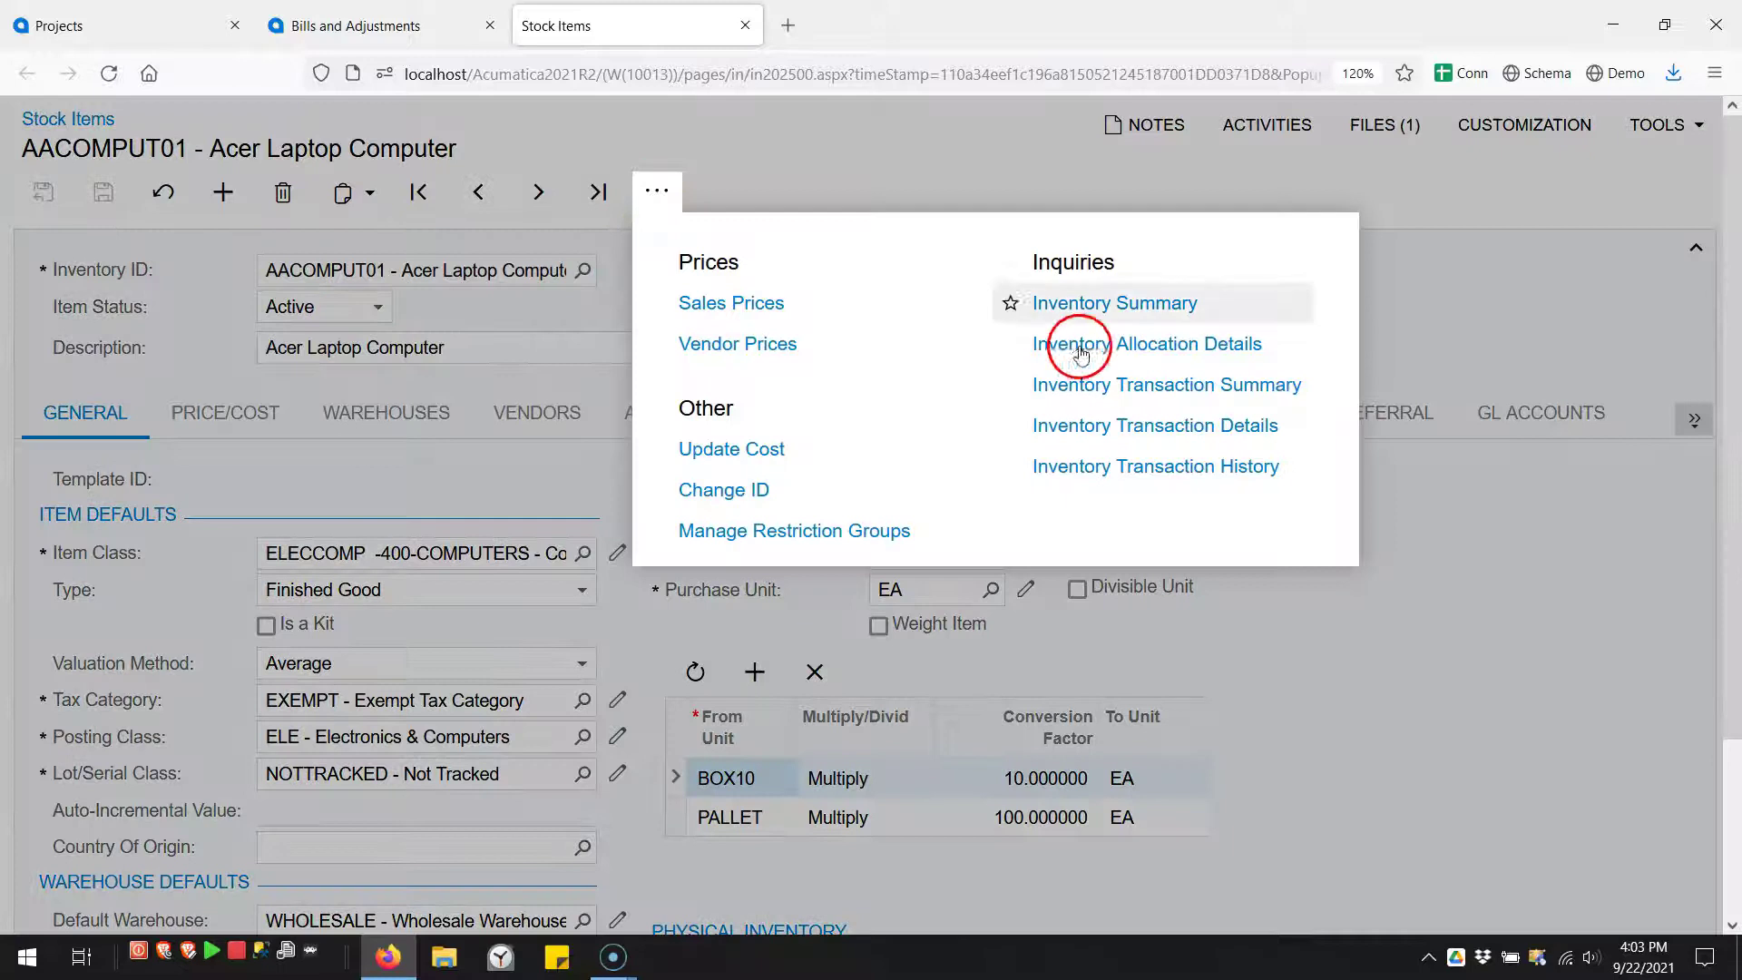
left_click(1108, 426)
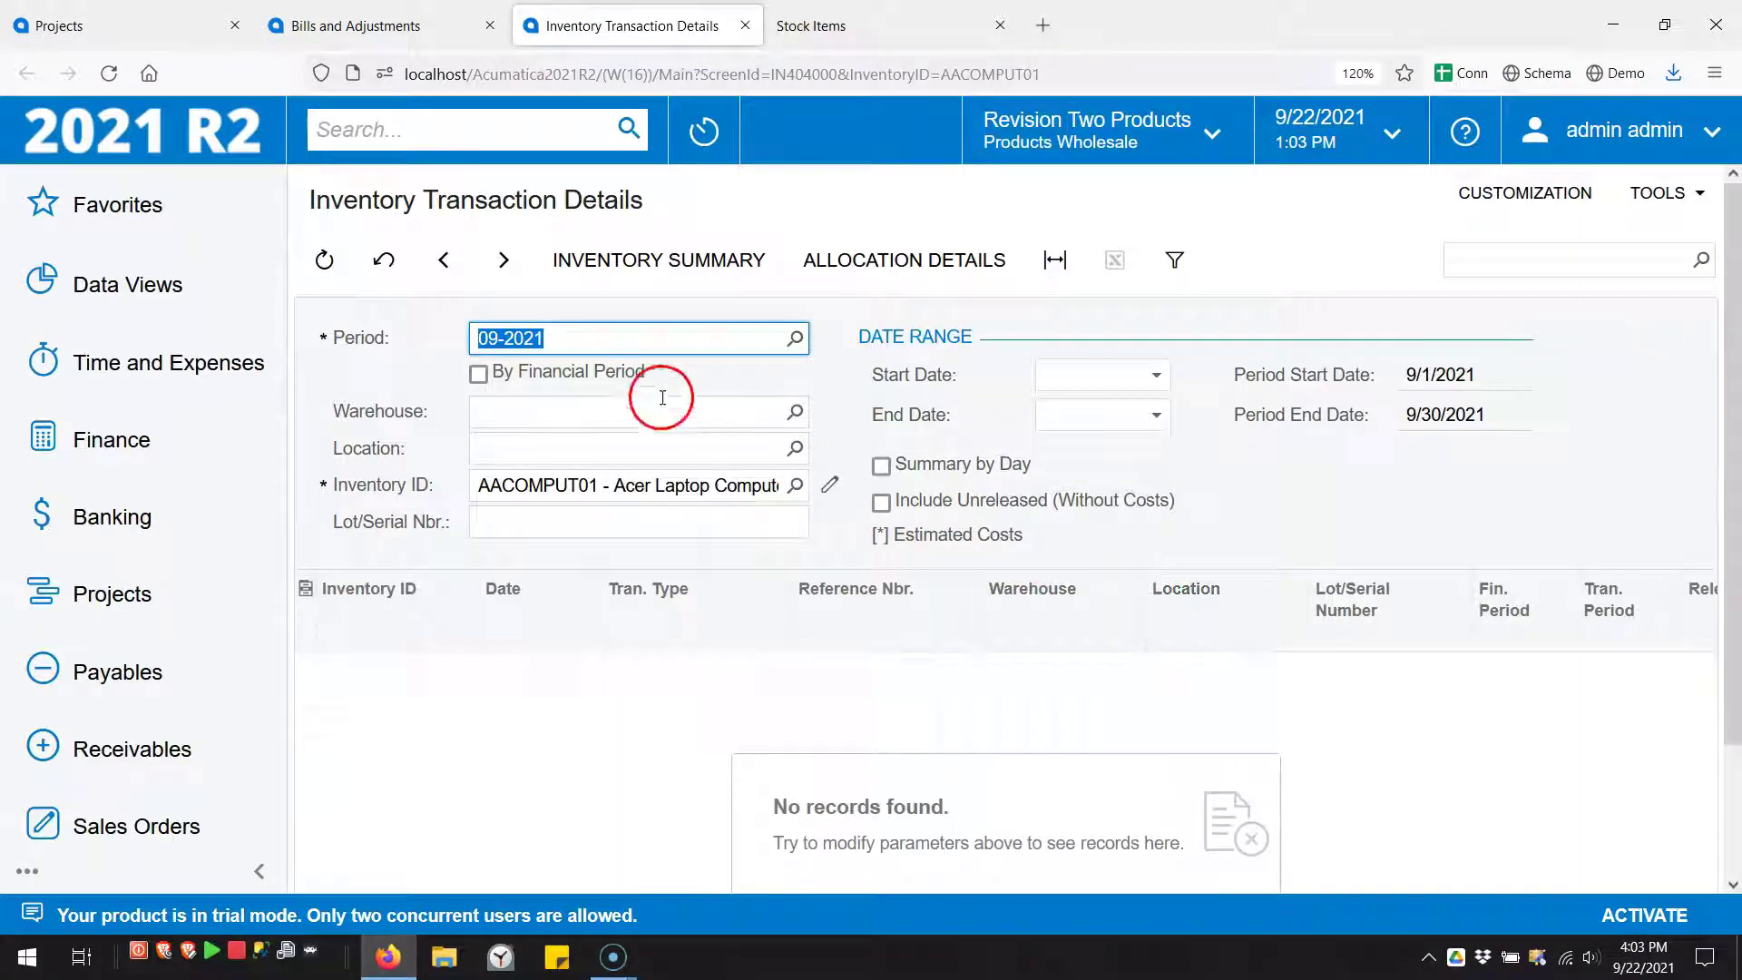
left_click(596, 482)
left_click(577, 673)
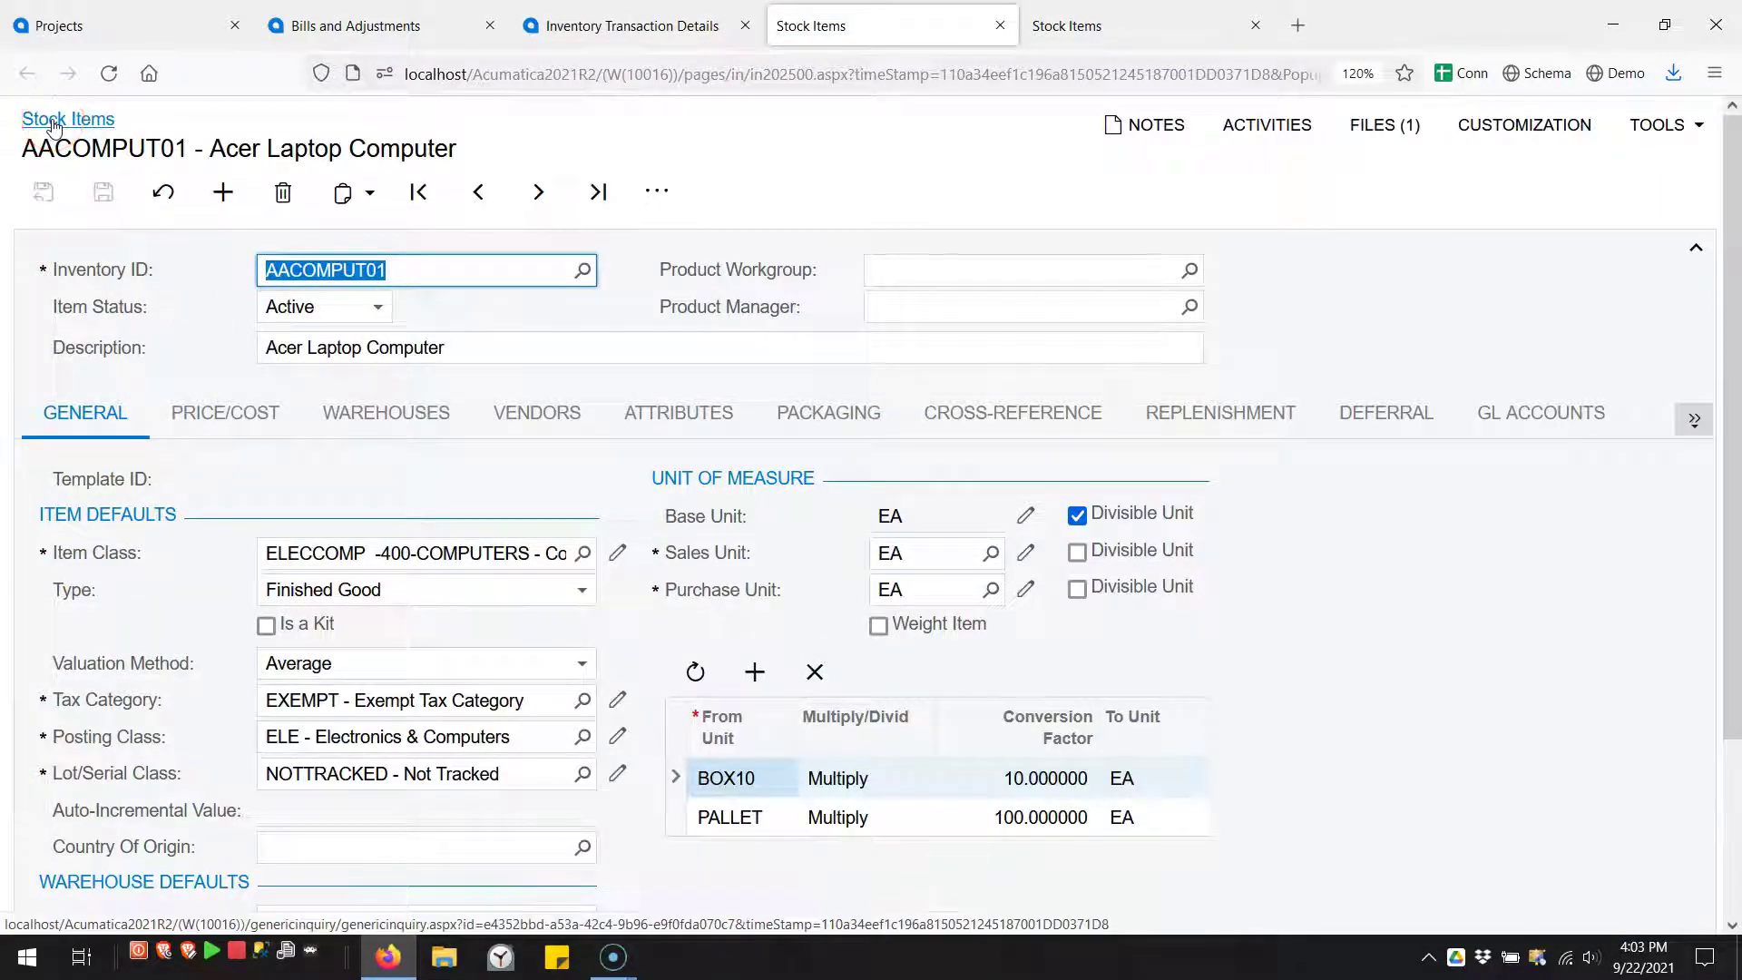
Step: Close both Stock Items pages and the inventory transaction inquiry
left_click(1000, 26)
left_click(1000, 25)
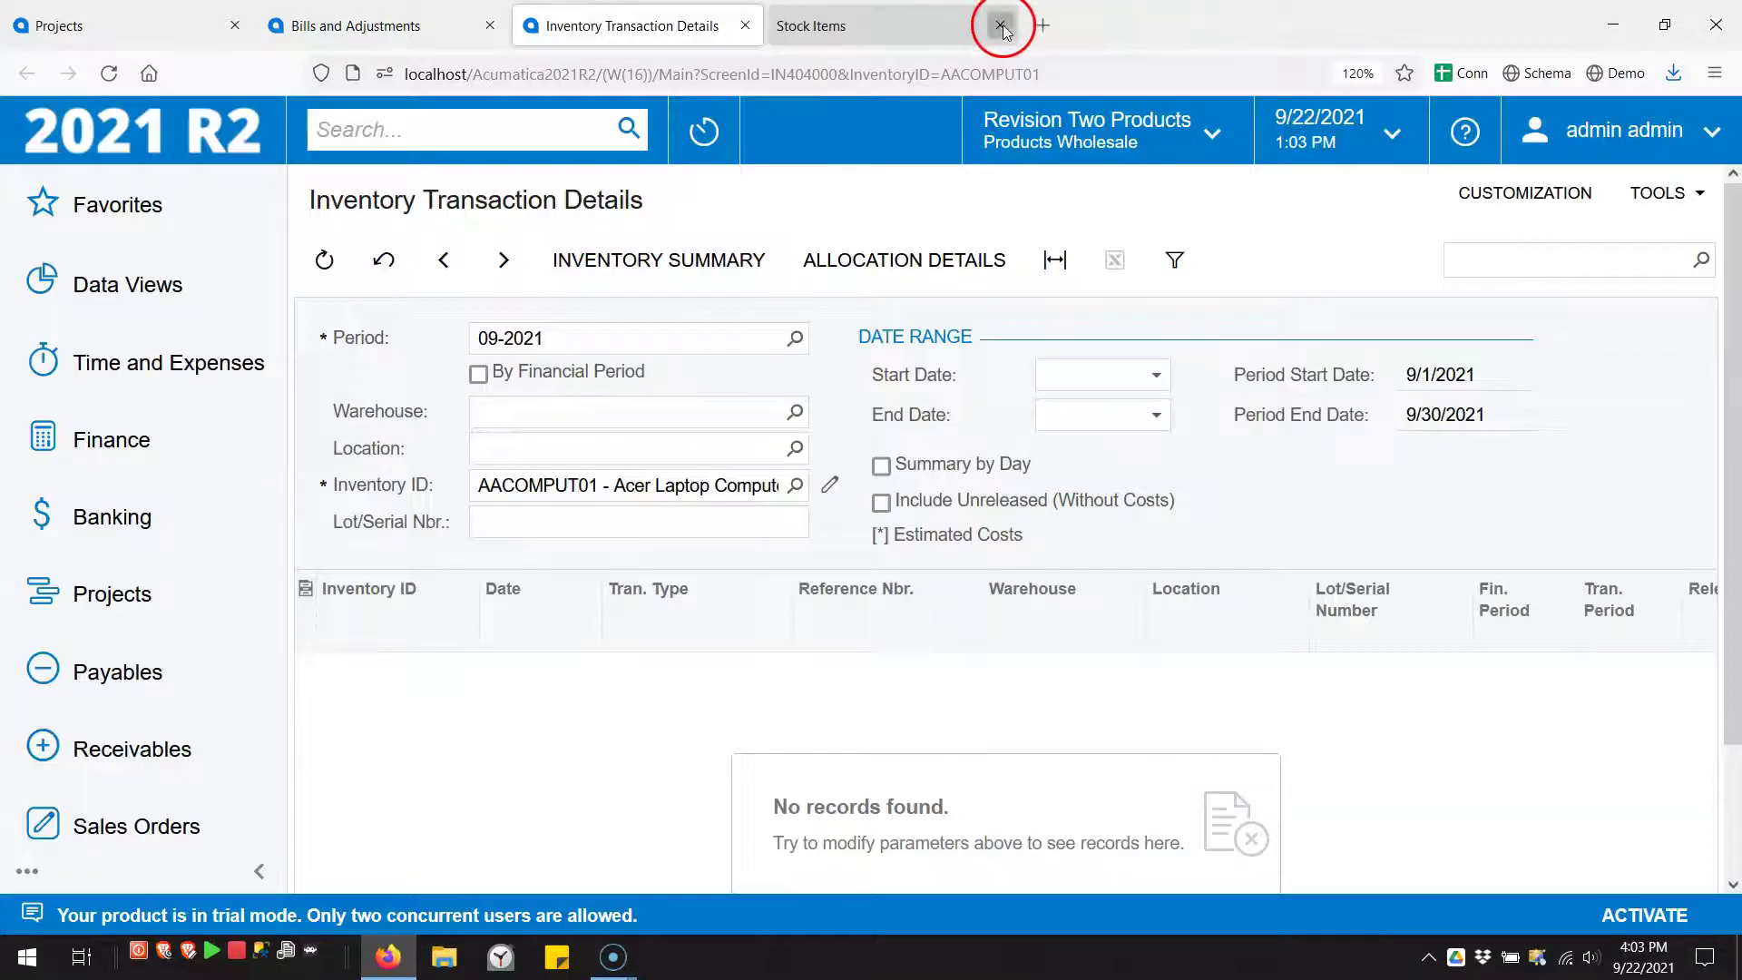
left_click(746, 27)
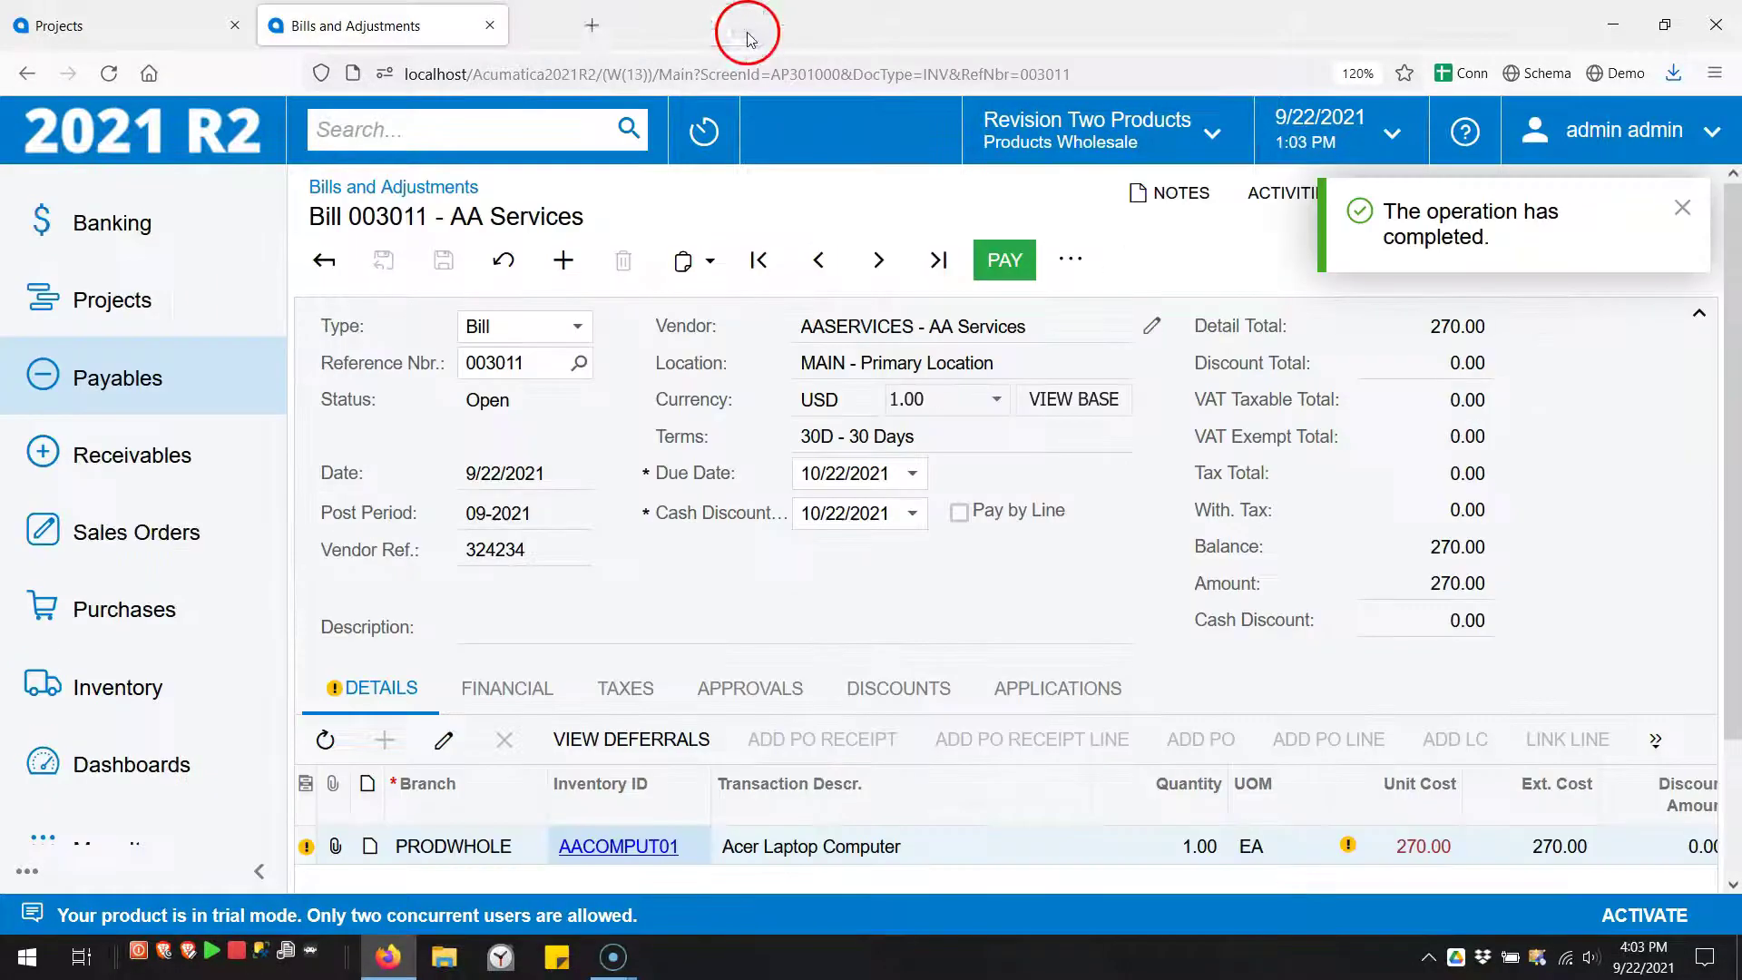
Step: Compare the Default MATERIAL line's 0.00 budget and 280.00 actual with the Mech- Rough-In MATERIAL line
left_click(136, 30)
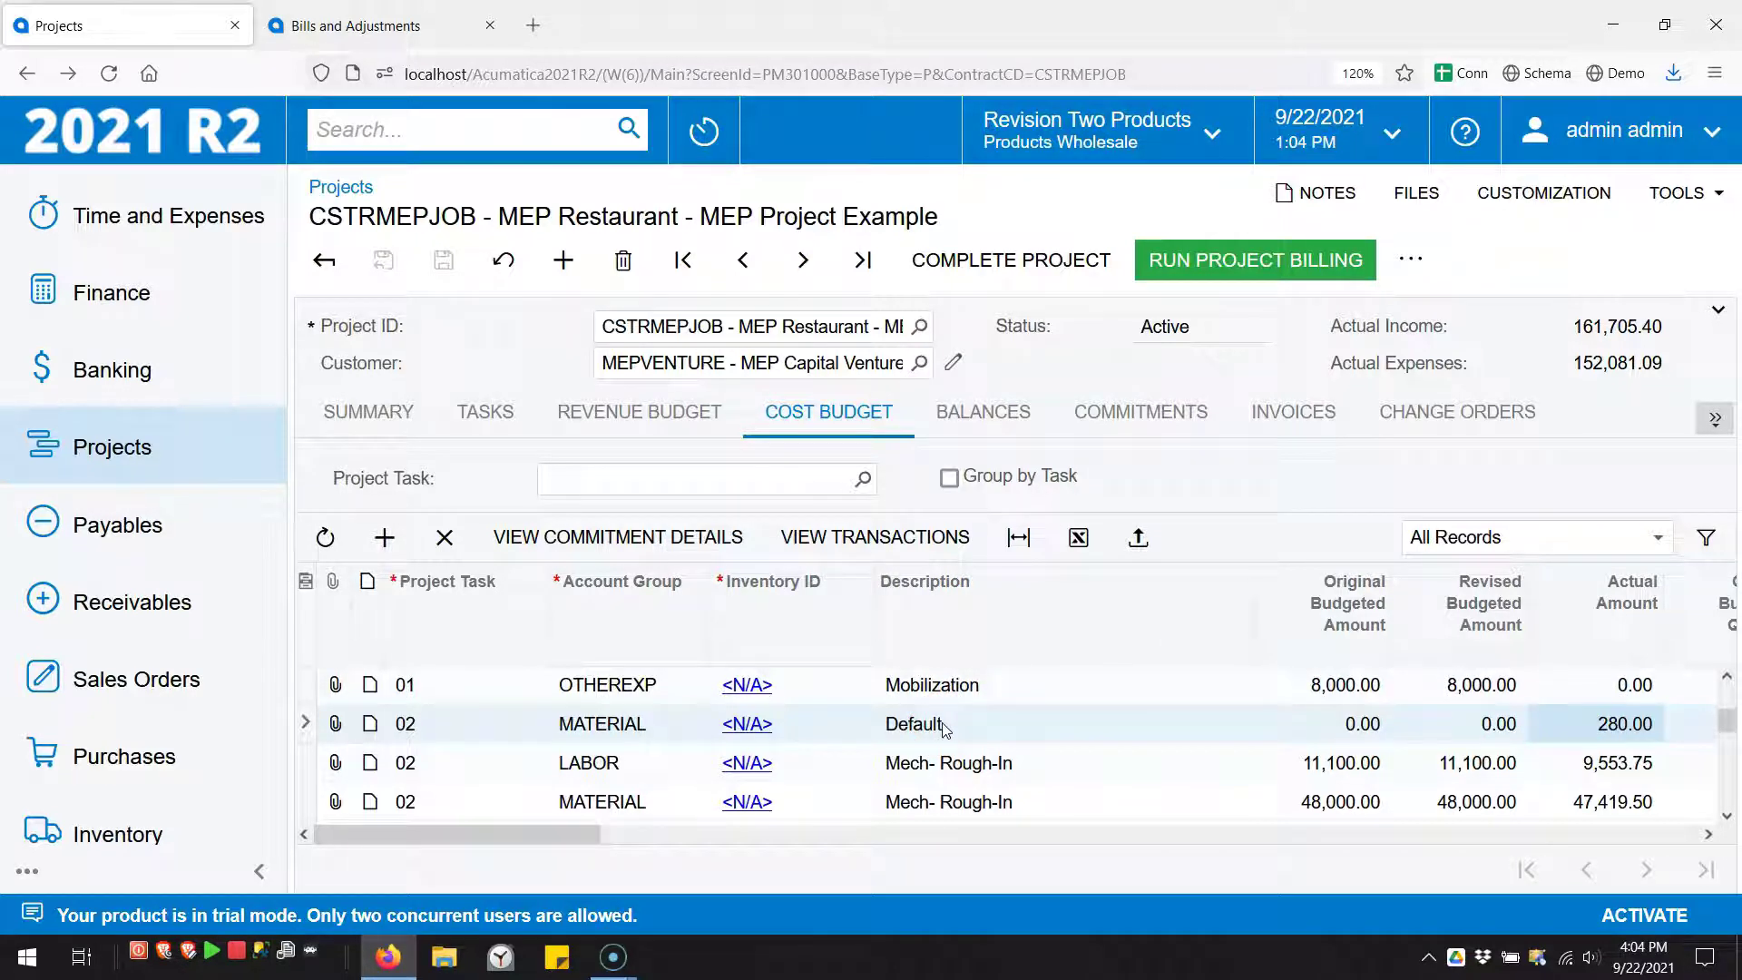
left_click(912, 723)
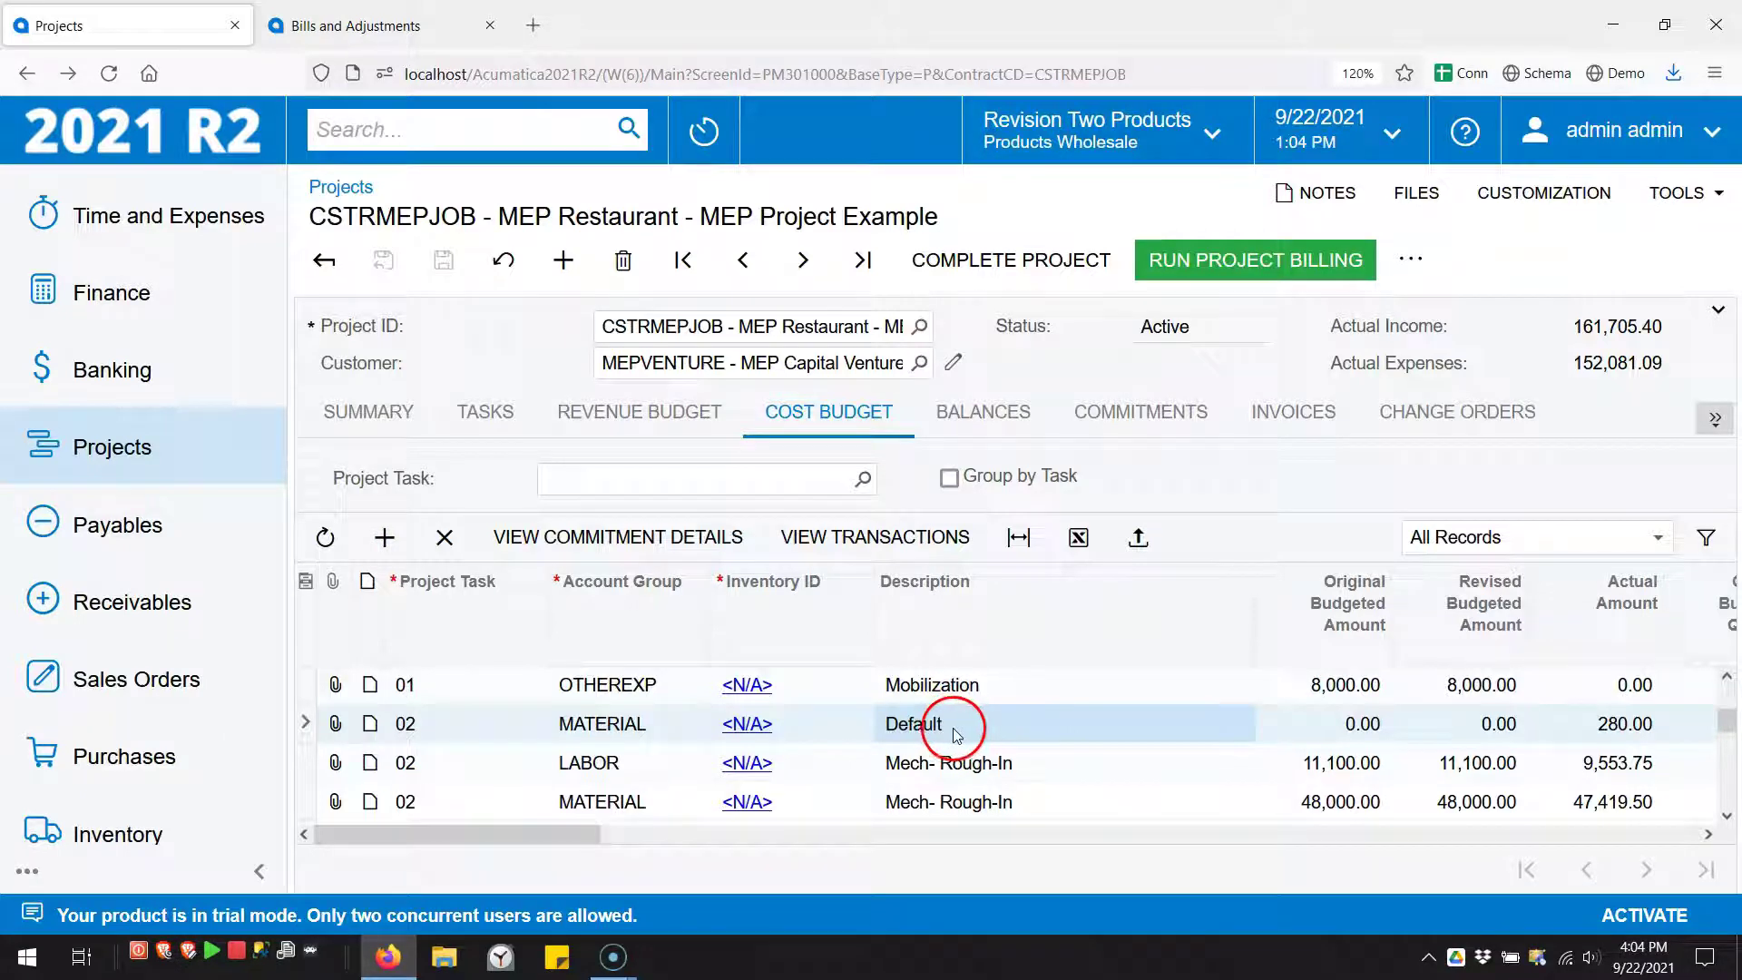
left_click(1345, 725)
left_click(1590, 728)
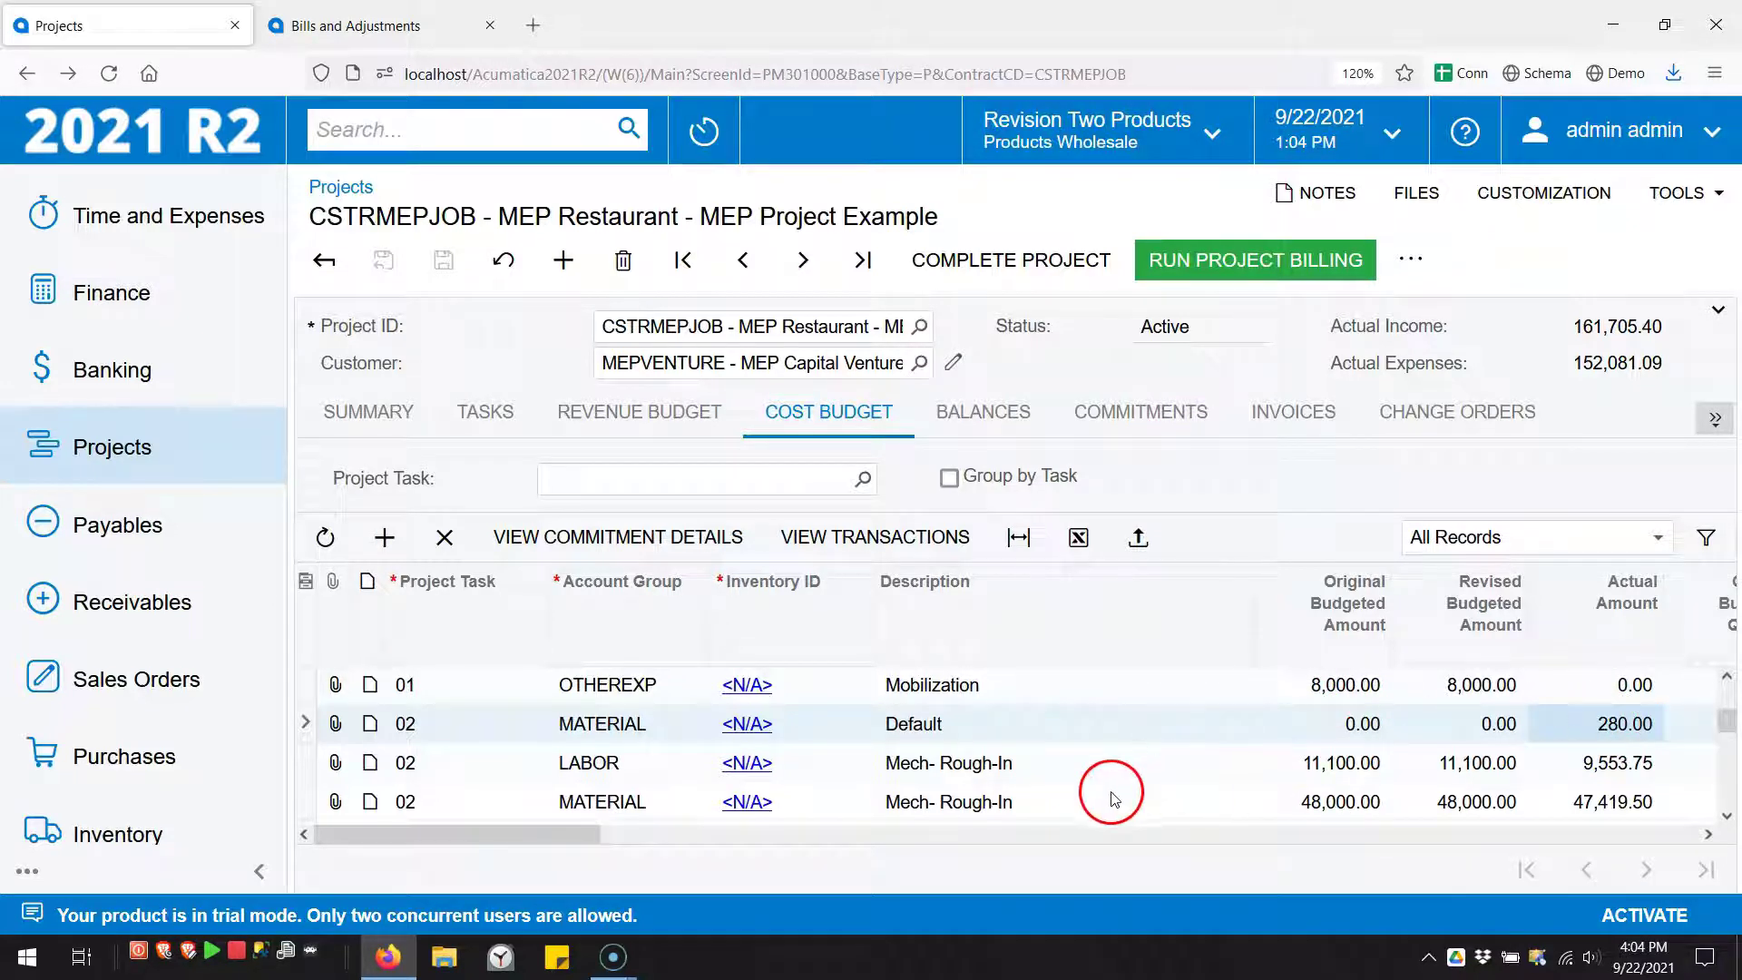
left_click(983, 808)
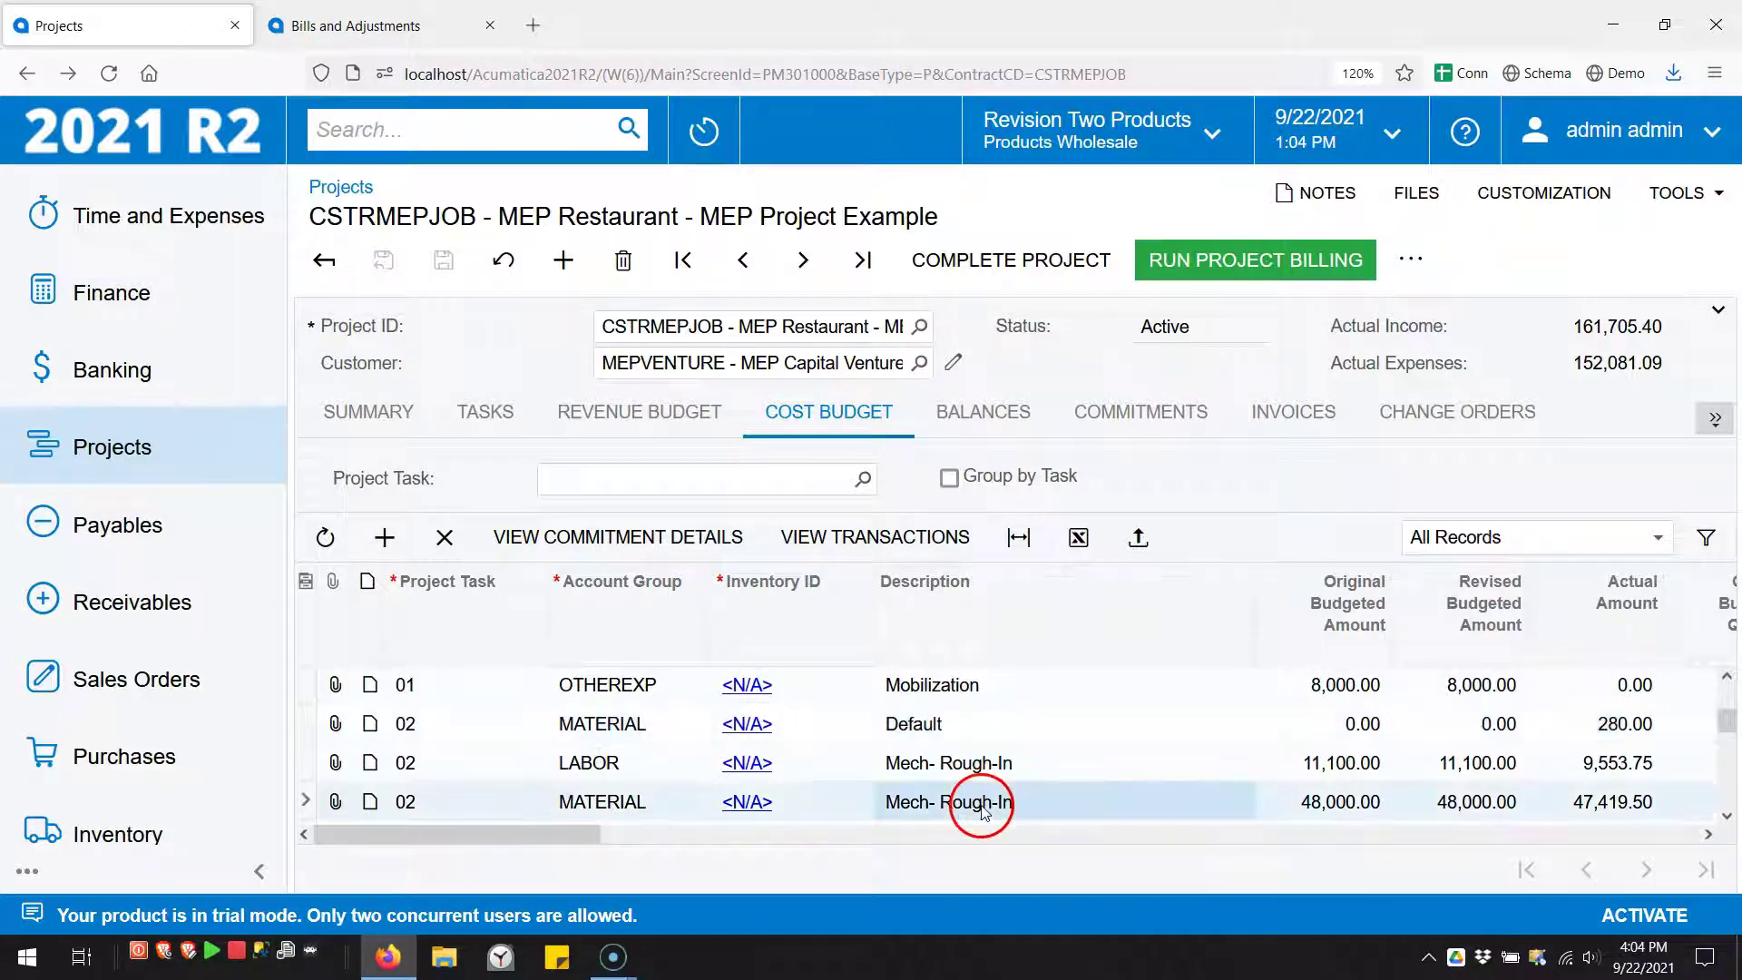
left_click(1589, 806)
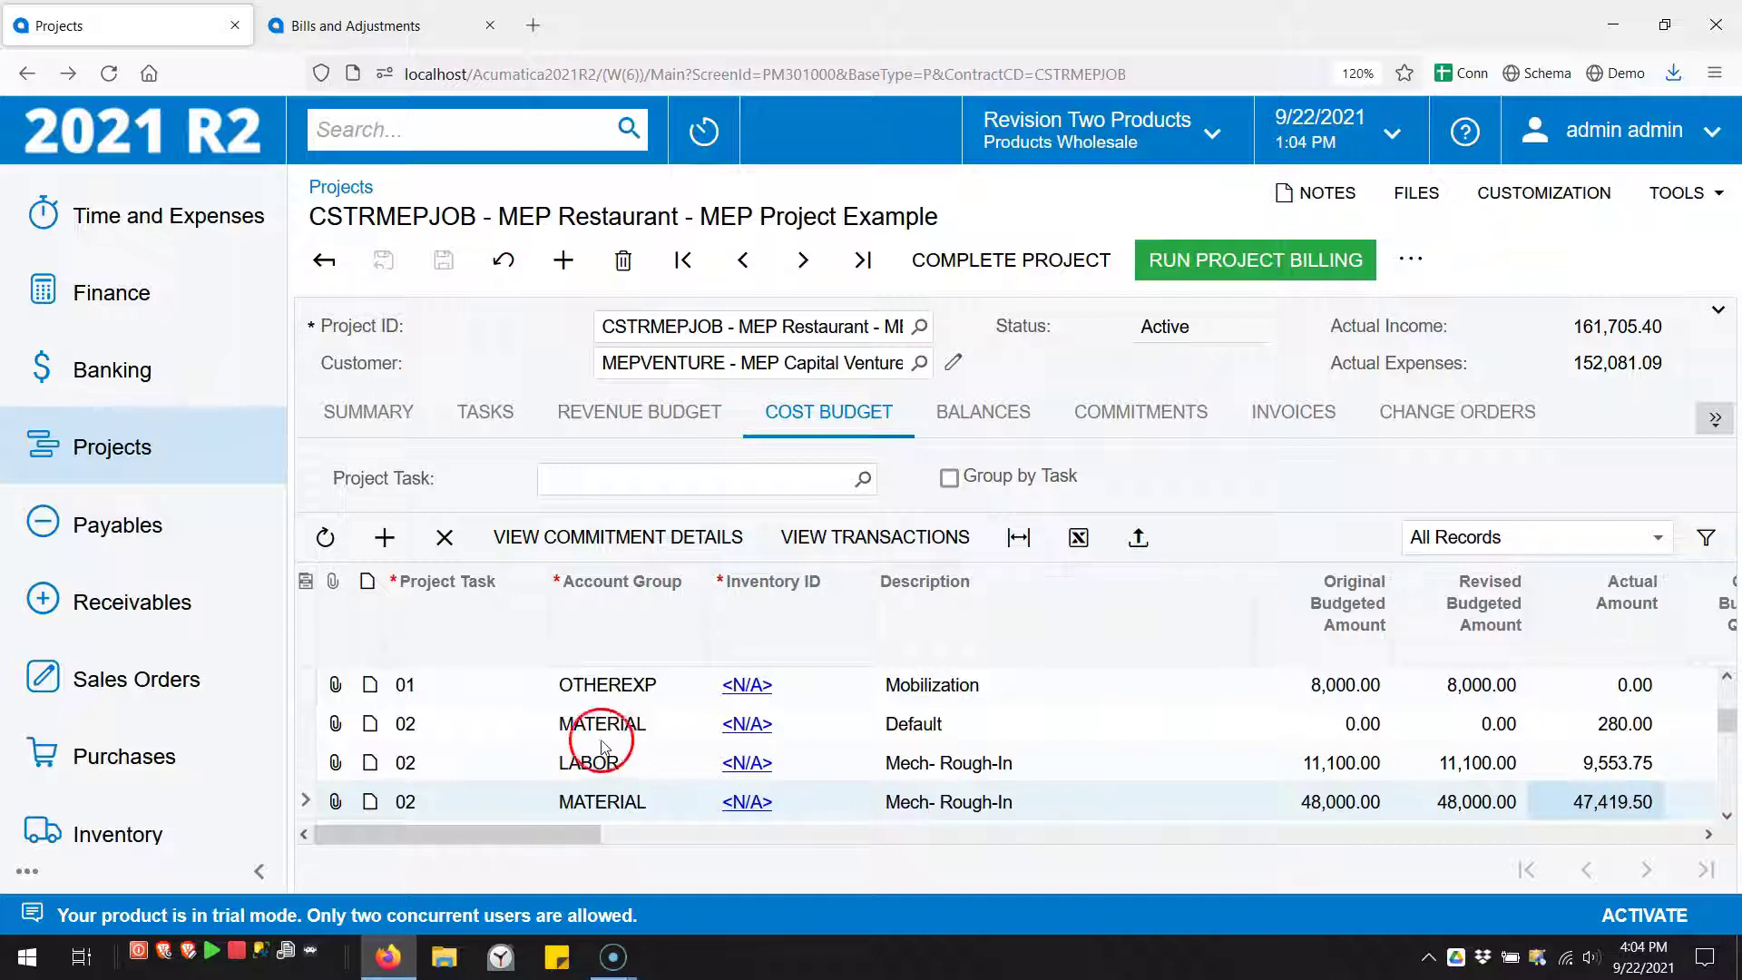
left_click(487, 728)
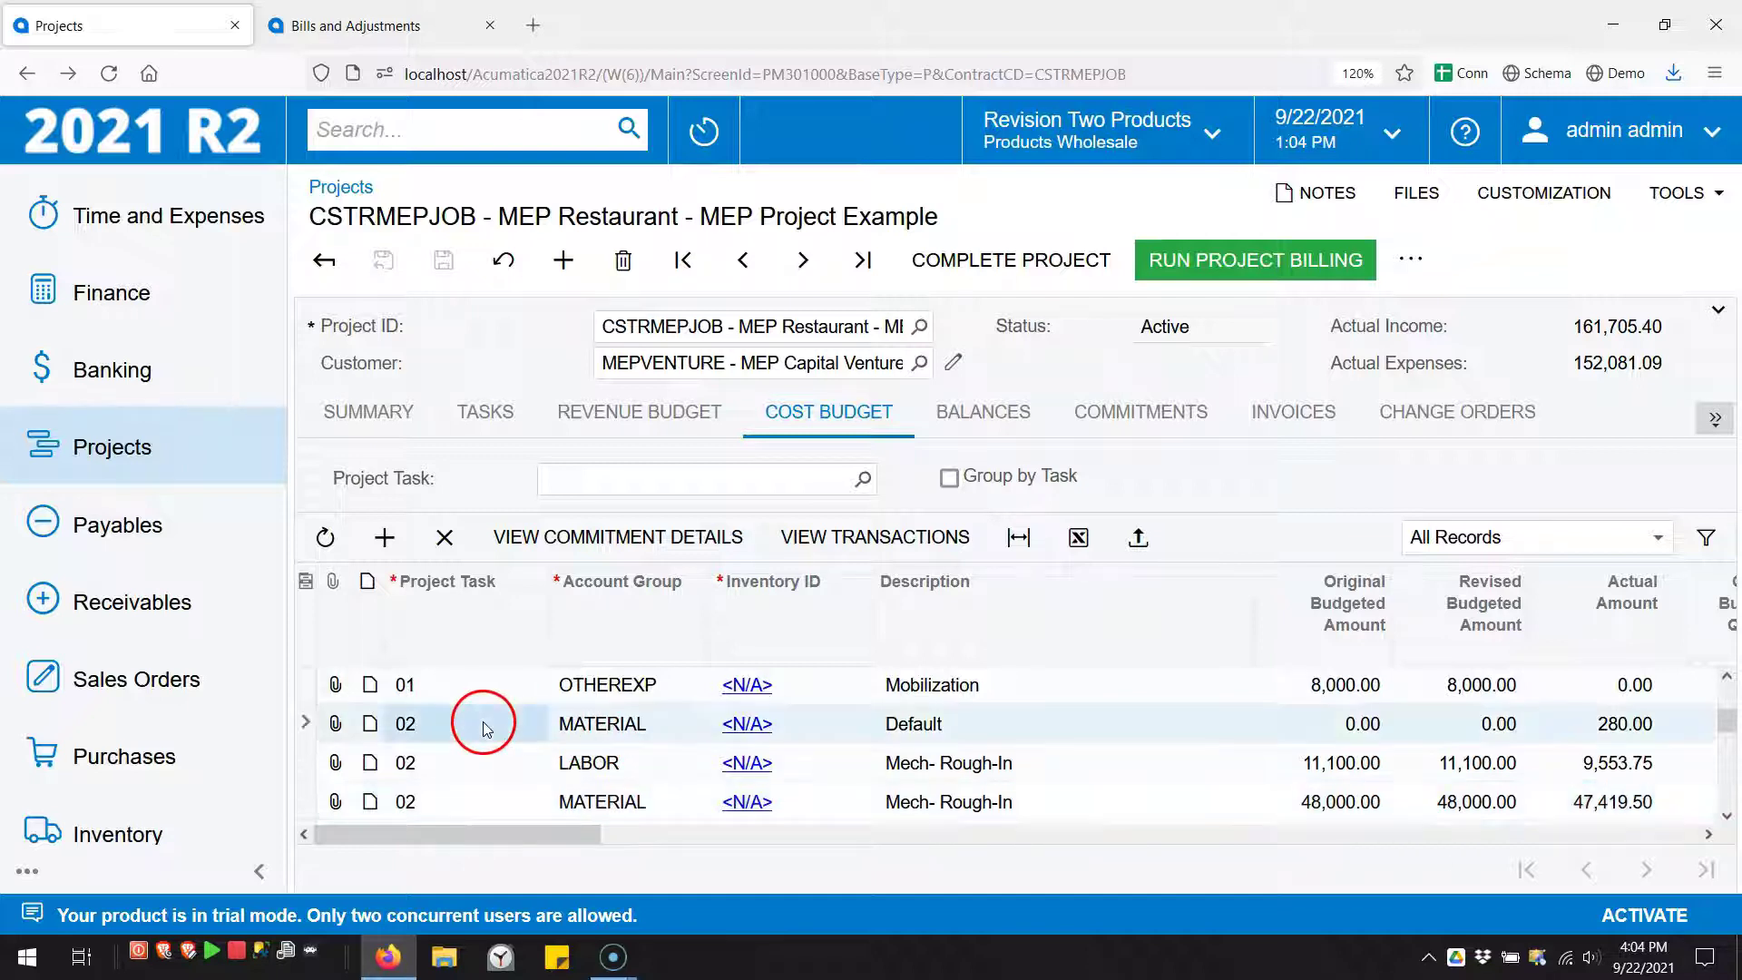
left_click(591, 732)
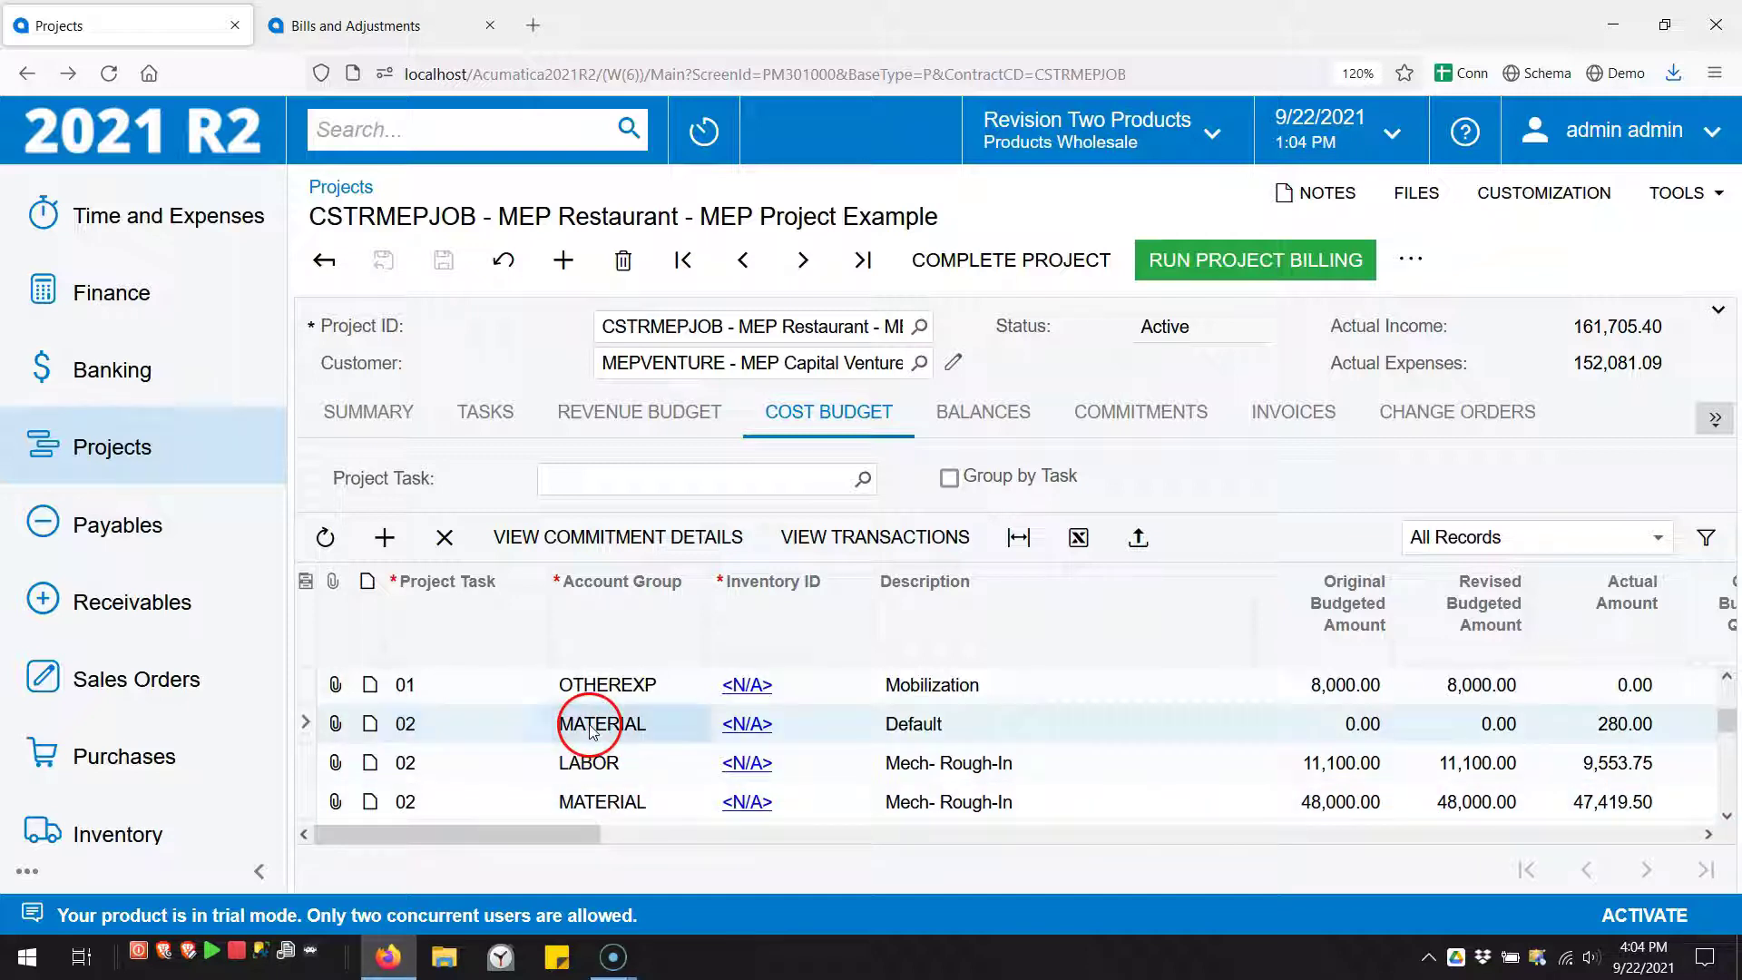
Step: Open PO001636 from Bill 003011 and check its line's task 02 and account 50000
left_click(458, 25)
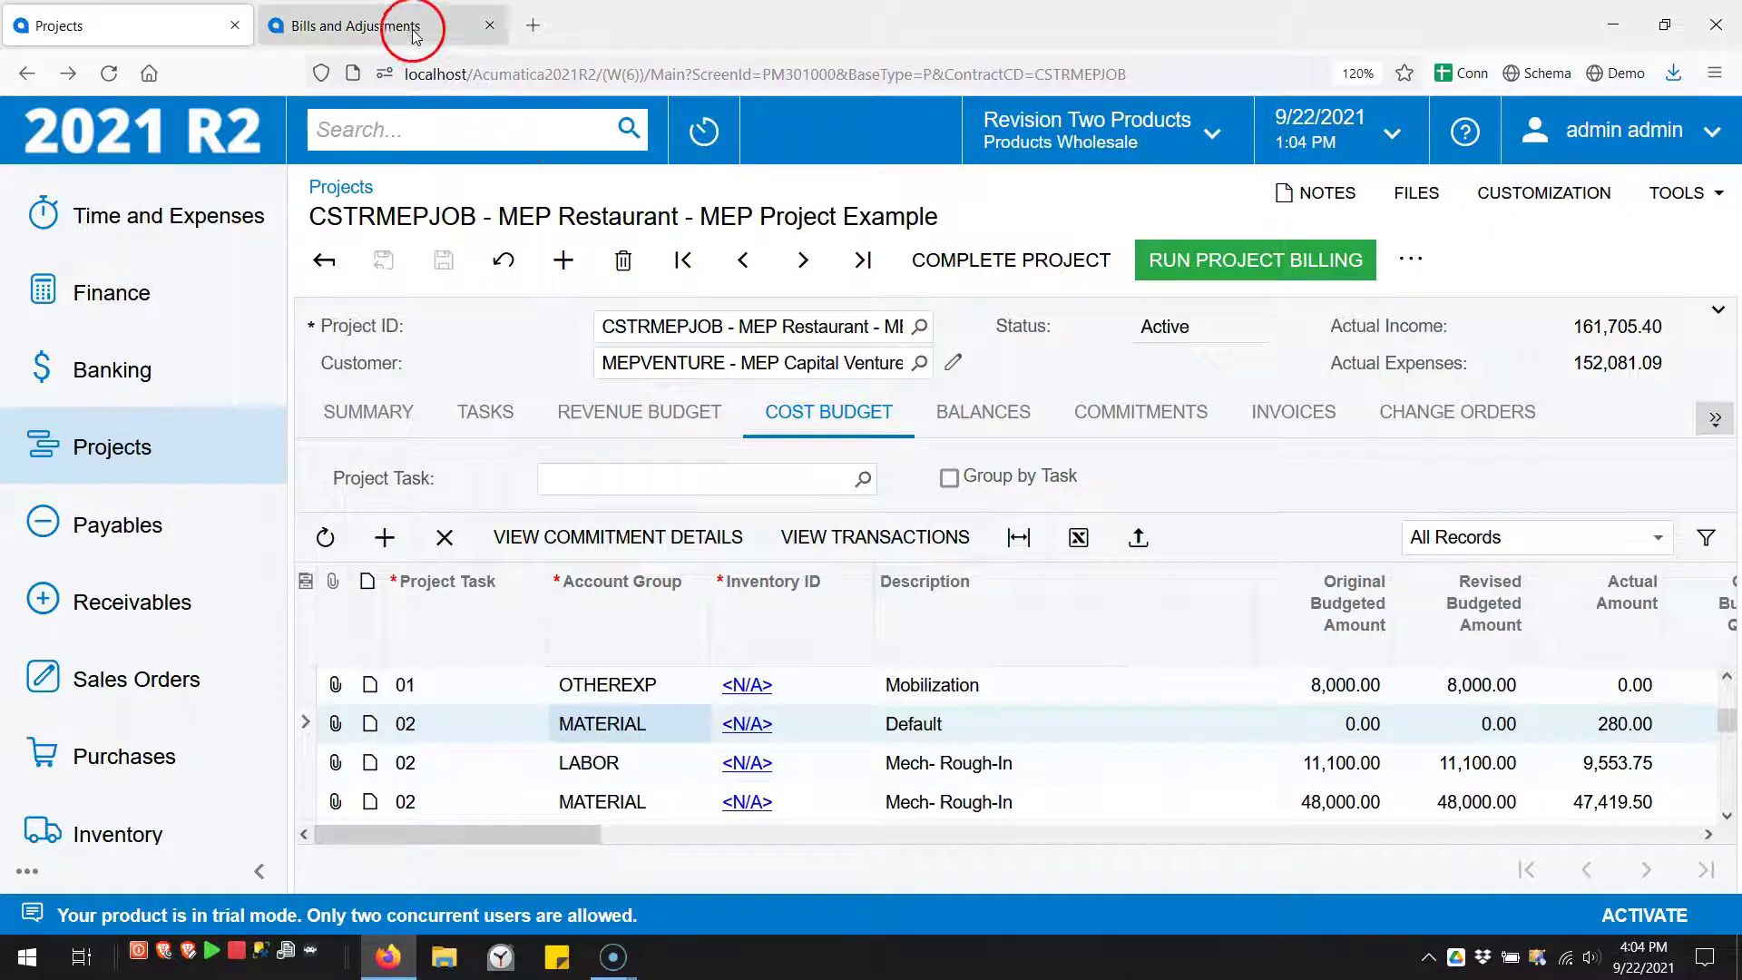
scroll(1114, 818, "down", 2)
left_click_drag(708, 828, 1659, 836)
left_click(1422, 691)
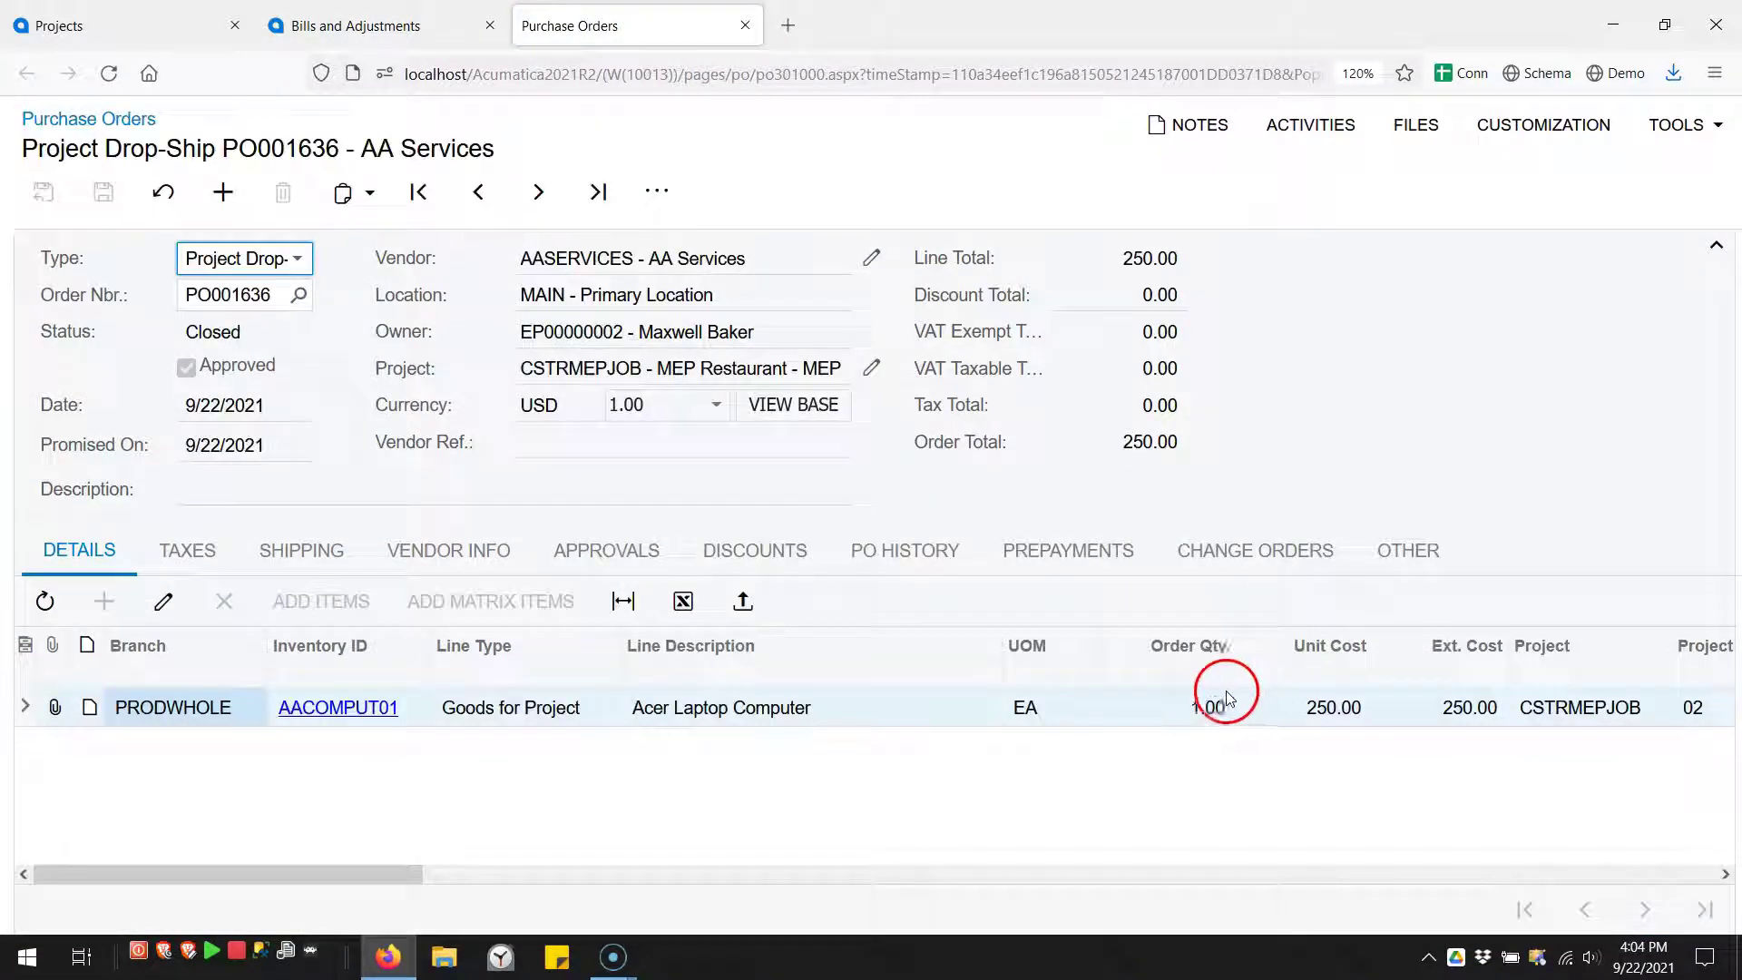
left_click_drag(431, 877, 595, 880)
left_click(1057, 712)
left_click(1211, 707)
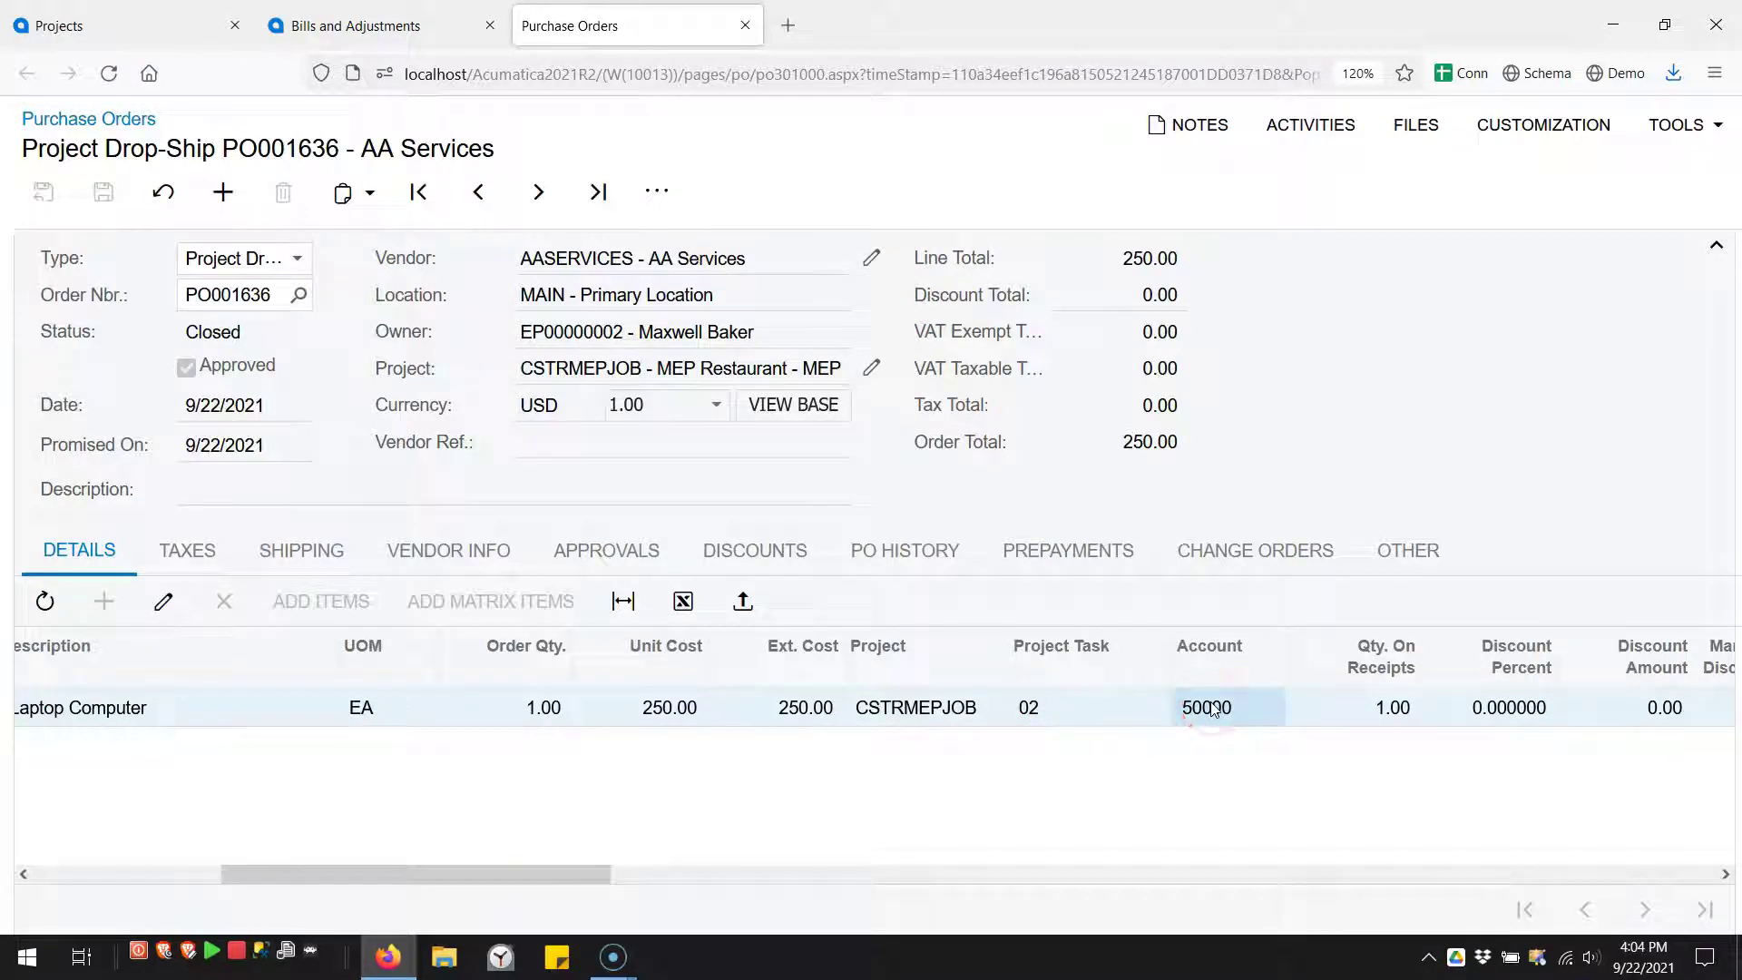
left_click_drag(591, 871, 1548, 944)
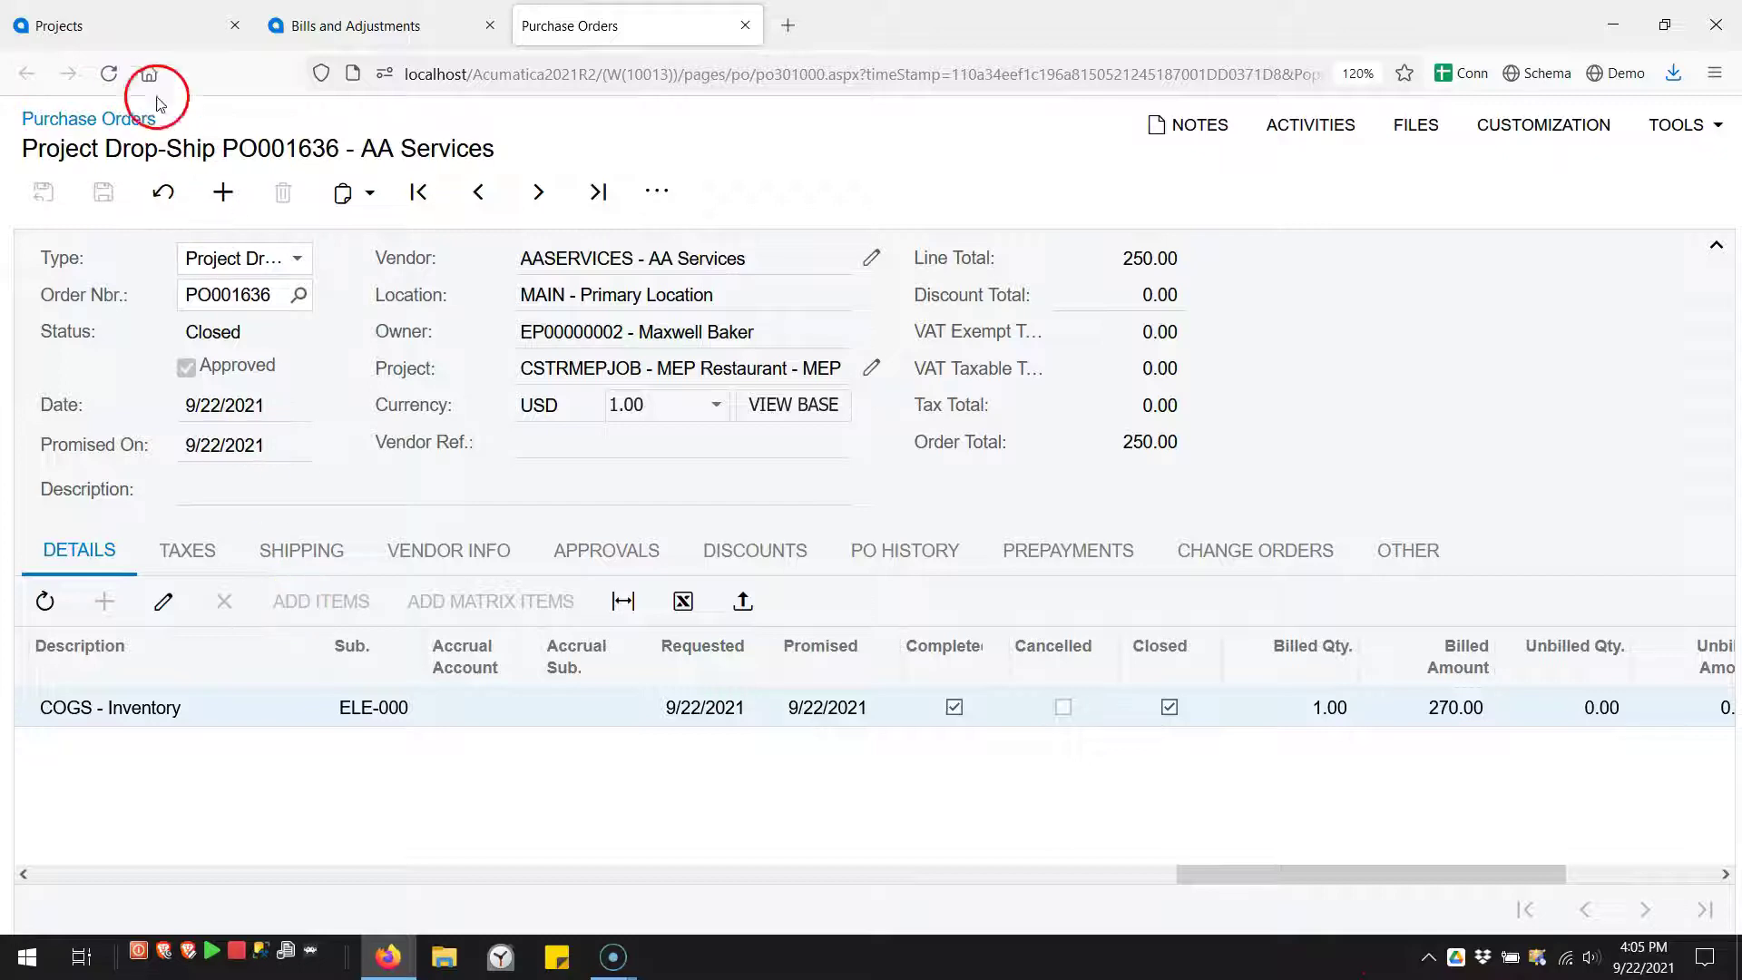
Step: Recheck the cost budget's Default MATERIAL line, then list PO001636's available order types
left_click(118, 22)
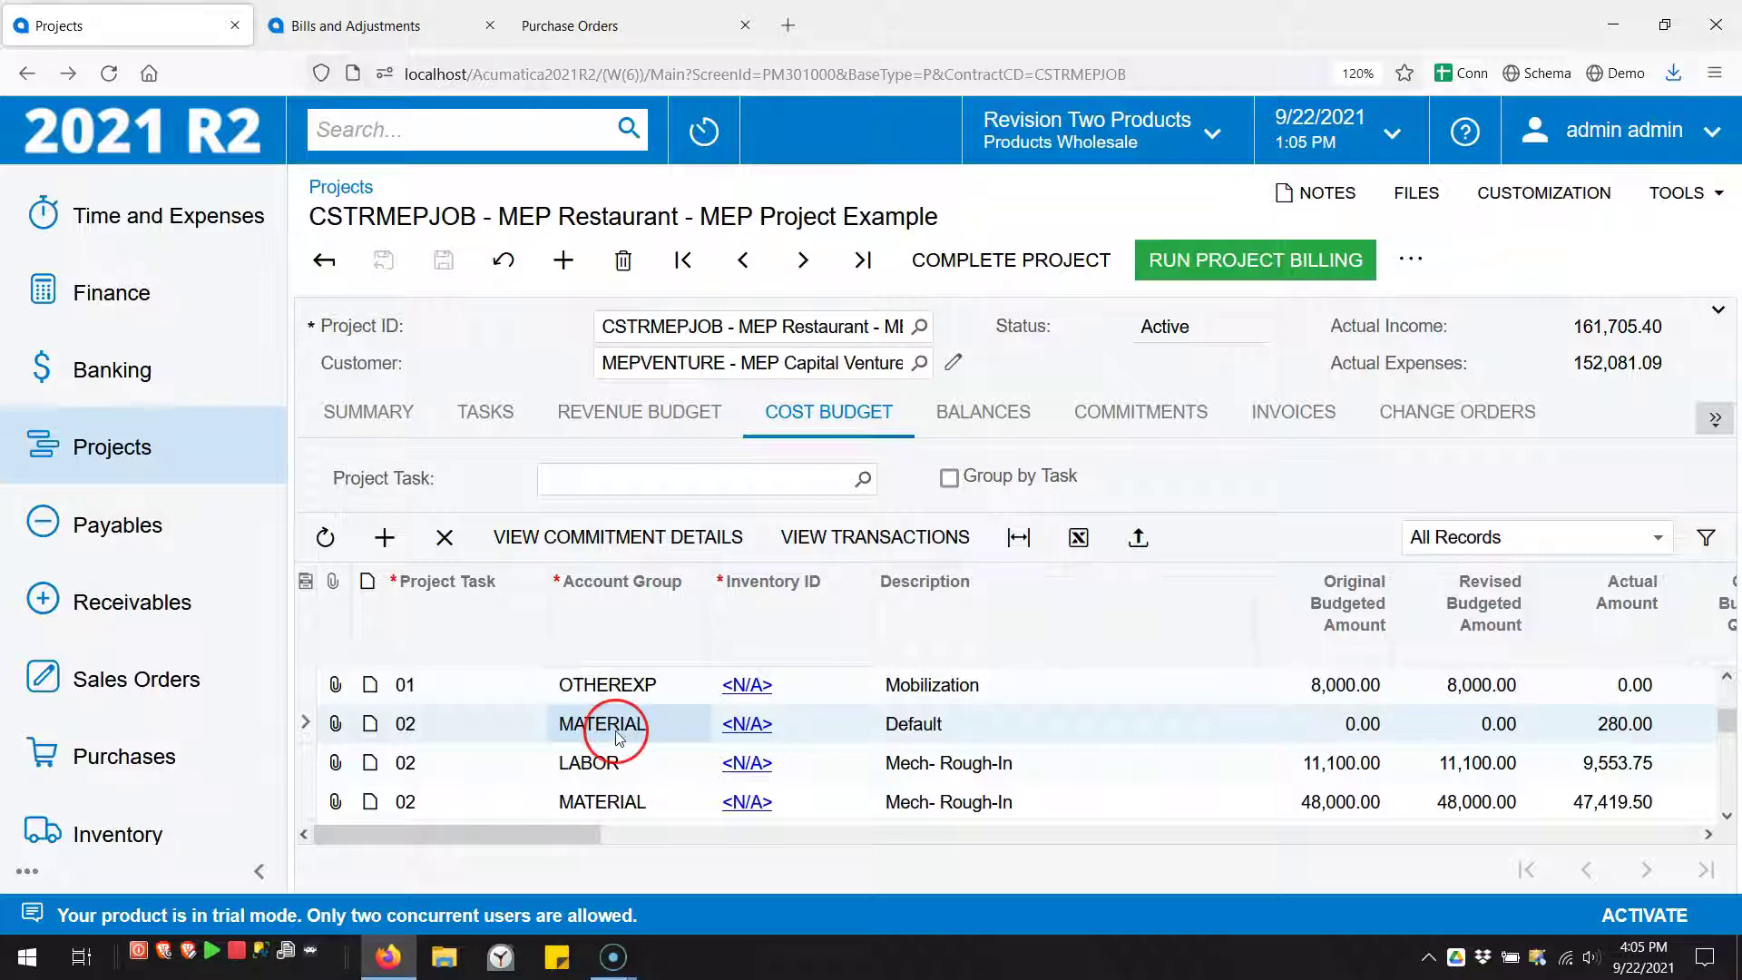
left_click(995, 726)
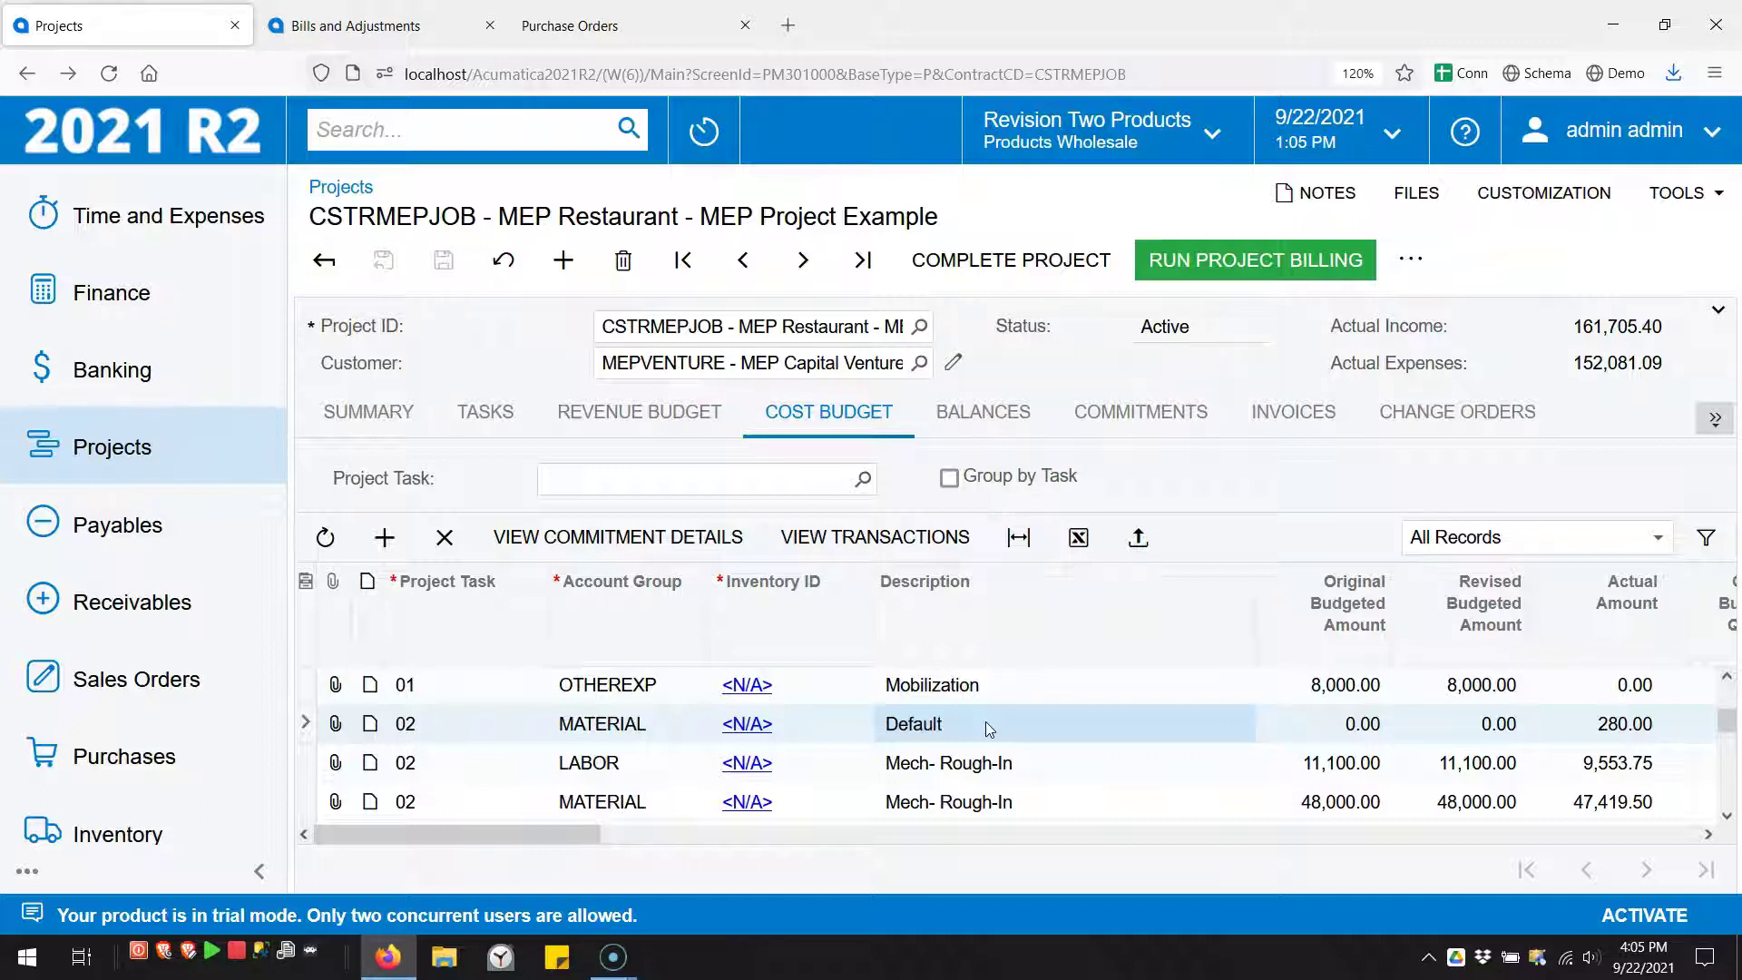
left_click(639, 25)
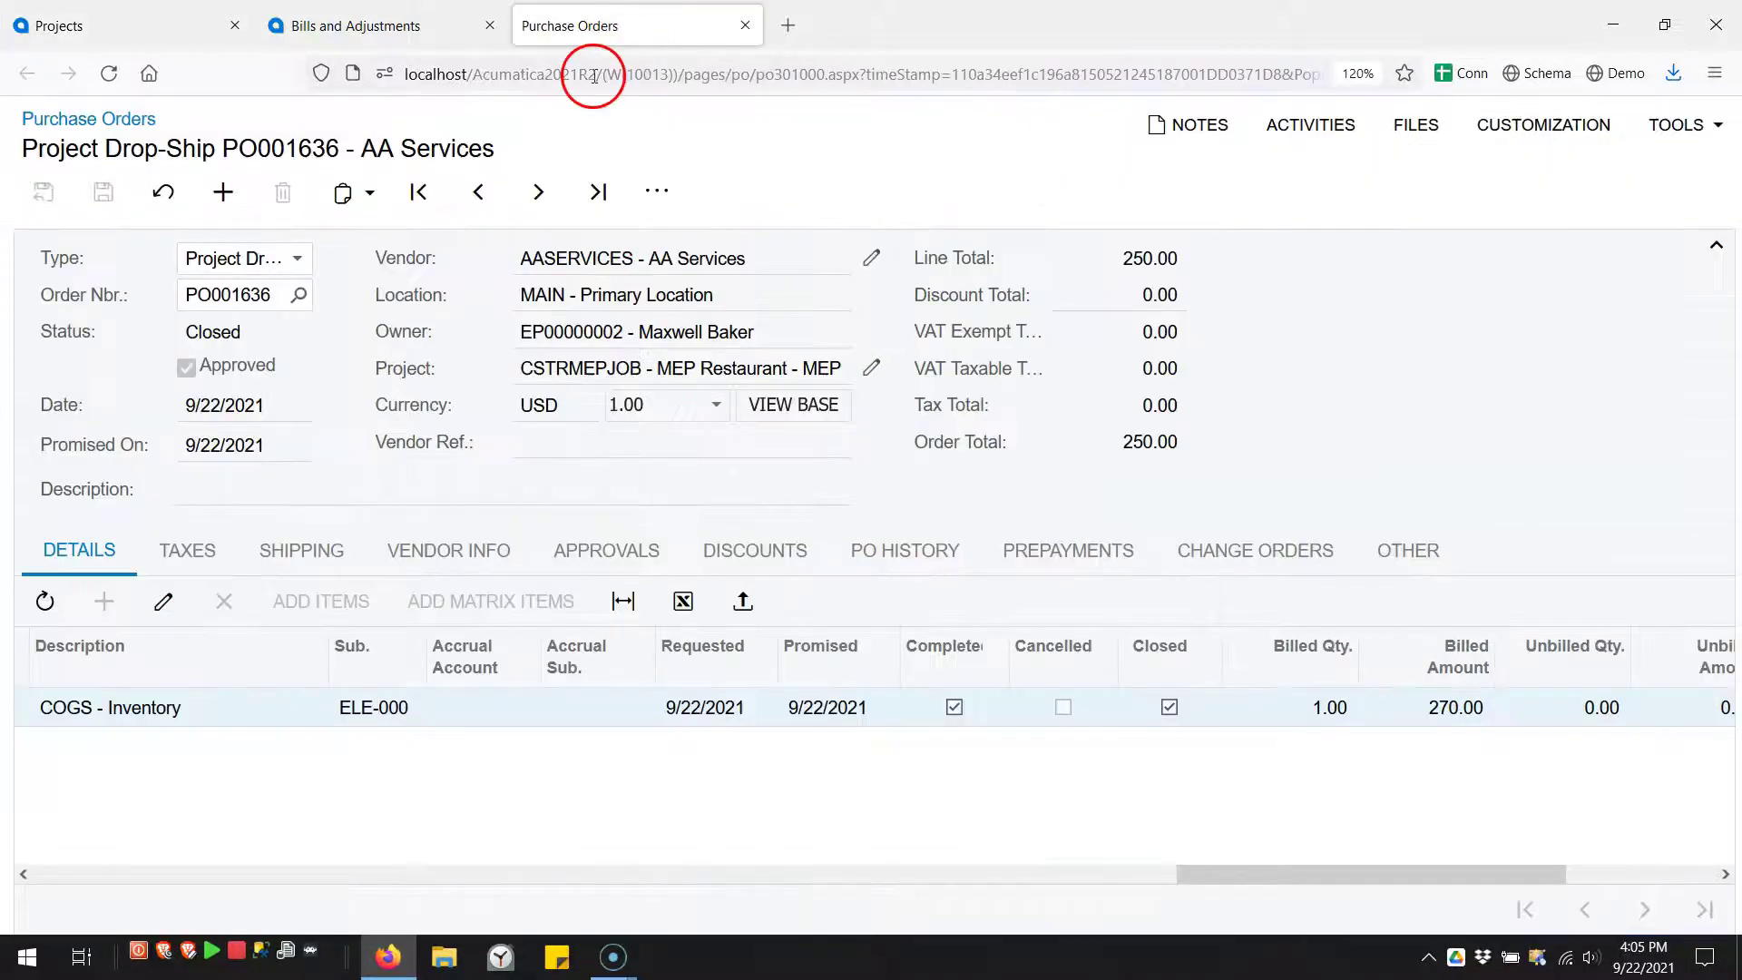
left_click(269, 263)
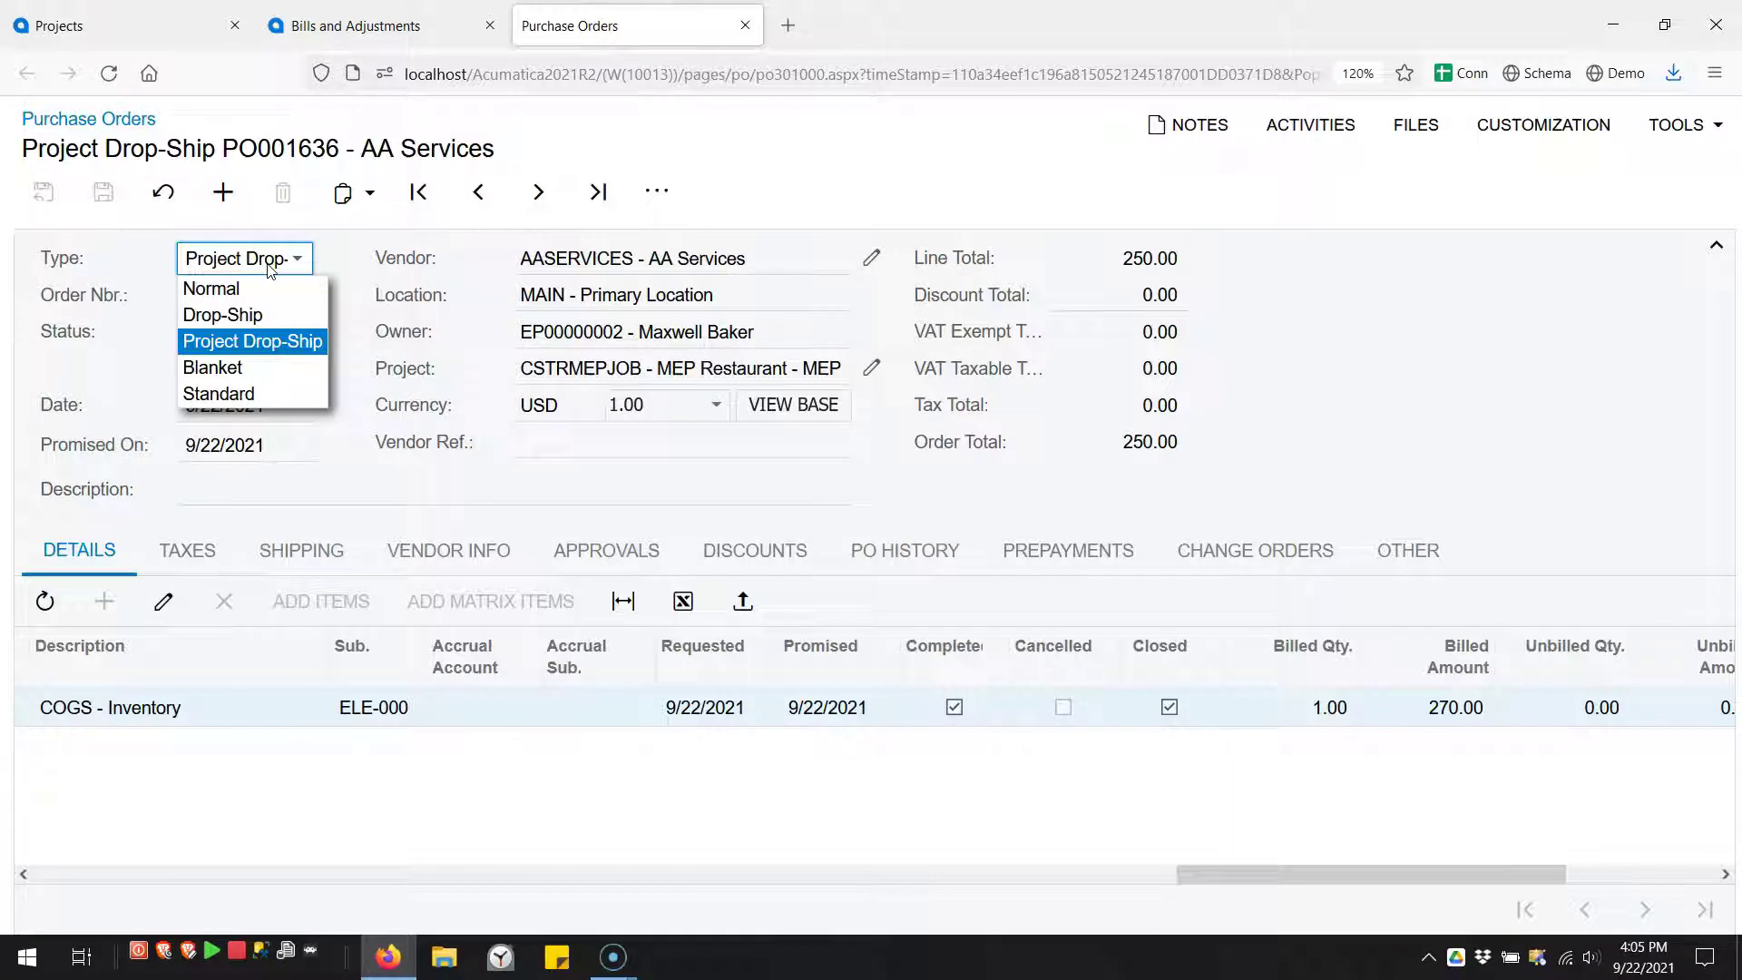